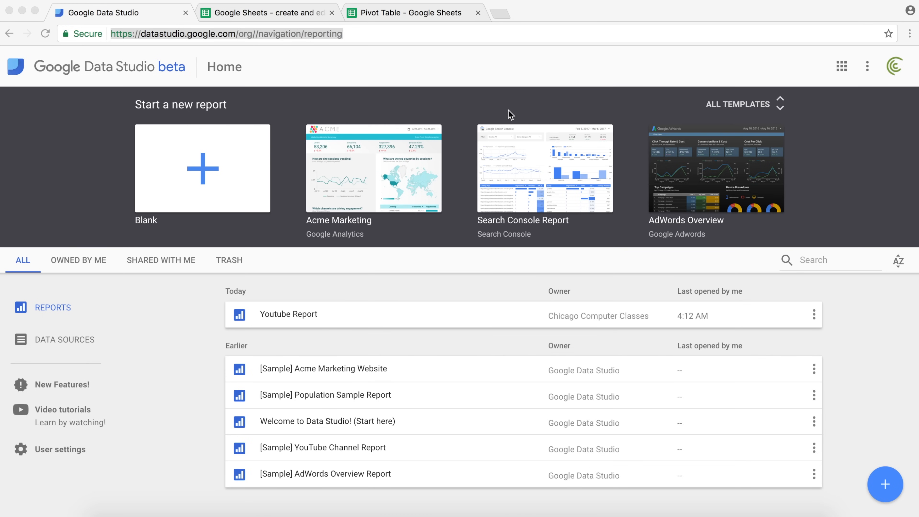
- Switch to the Pivot Table spreadsheet in Google Sheets and view its Summary pivot table and Transactions data
left_click(422, 14)
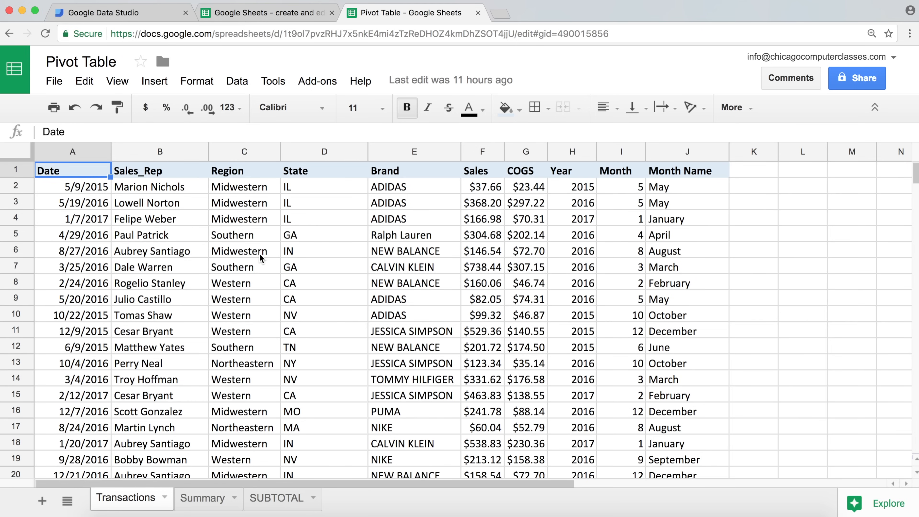
left_click(207, 501)
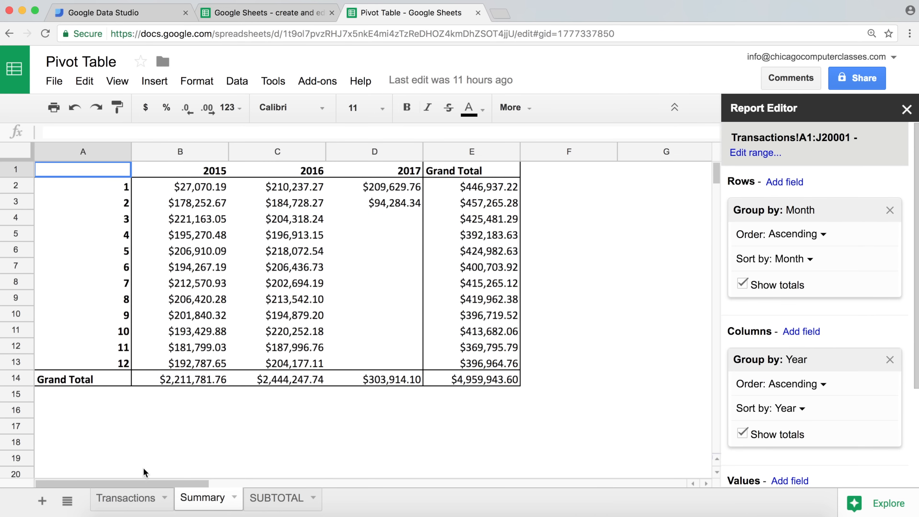
left_click(131, 497)
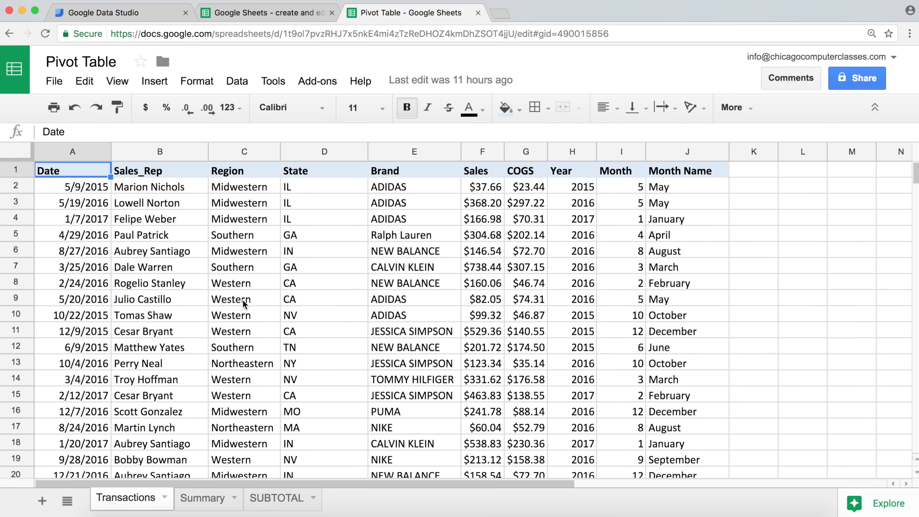
- Examine the Transactions columns, including State, Brand, Sales, COGS, Date and the formulas behind Year, Month and Month Name
left_click(320, 272)
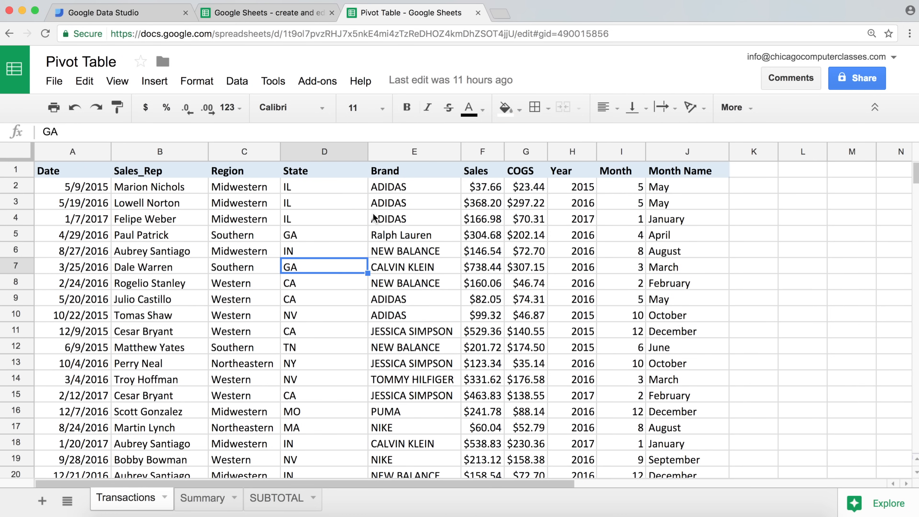
left_click(412, 237)
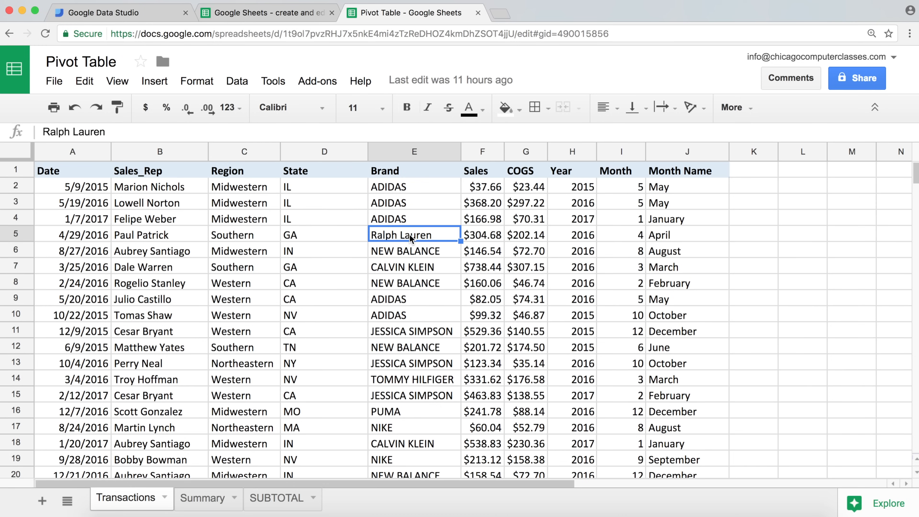
left_click(483, 235)
left_click(527, 236)
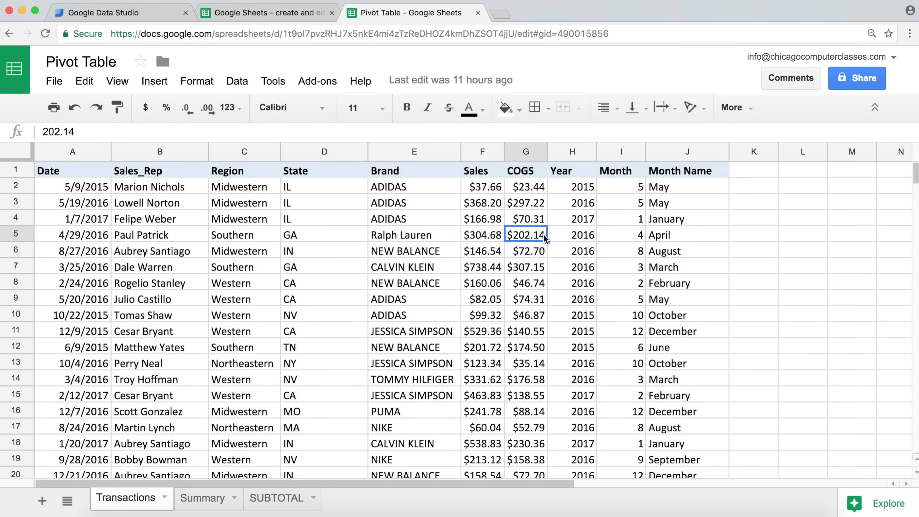
left_click(562, 235)
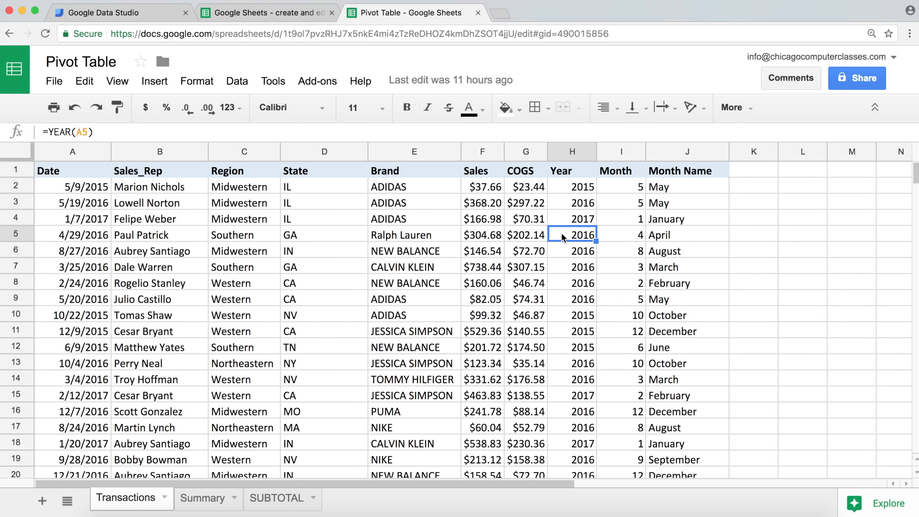
left_click(626, 236)
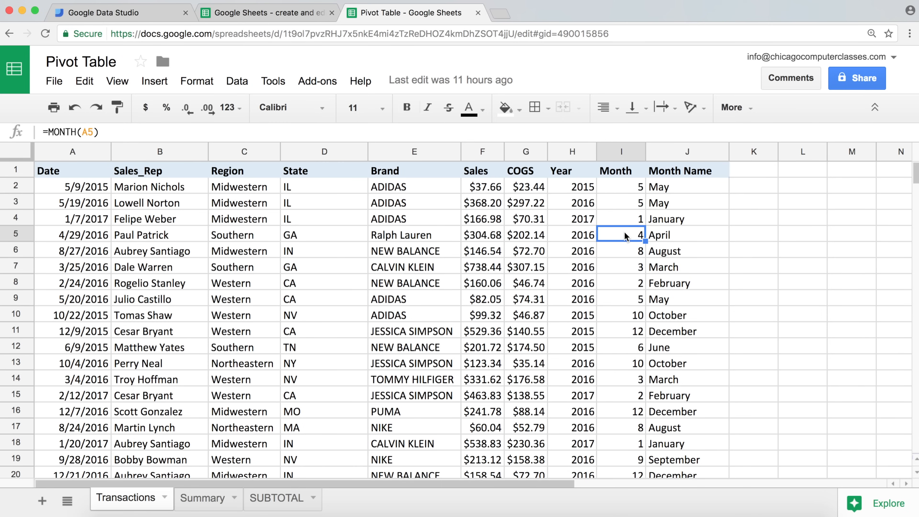
left_click(85, 236)
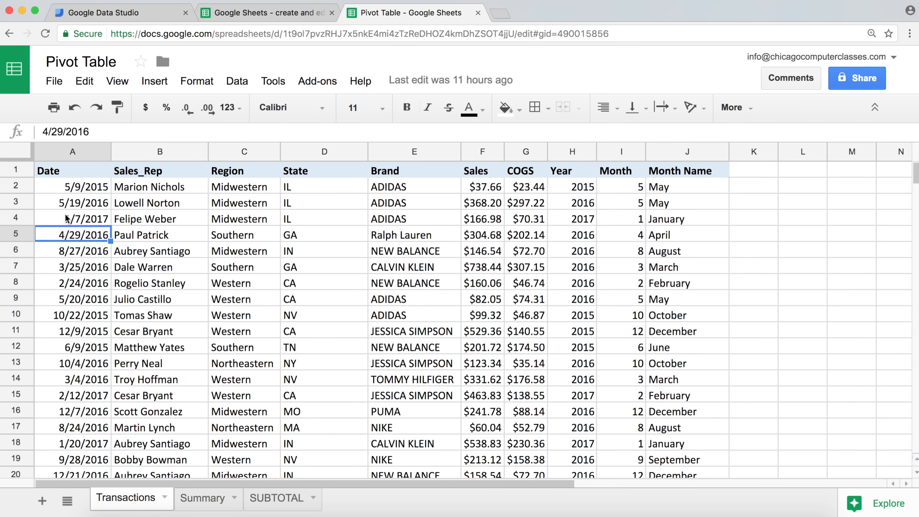
left_click(702, 187)
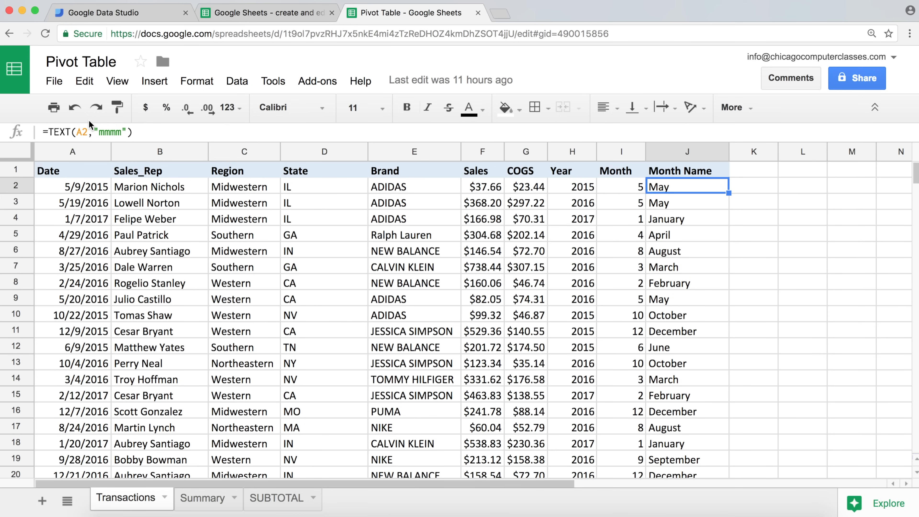
left_click(84, 170)
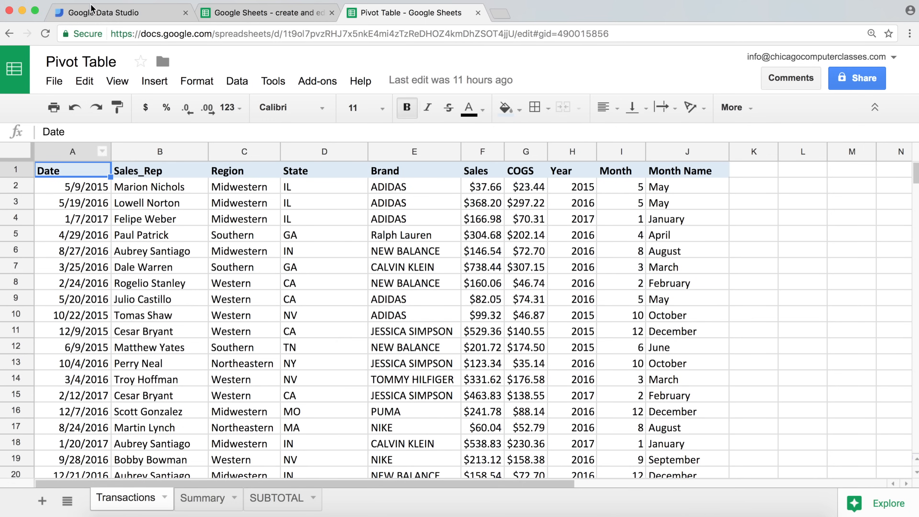
- Switch to Google Data Studio, create a blank report and start a new data source for it
left_click(101, 15)
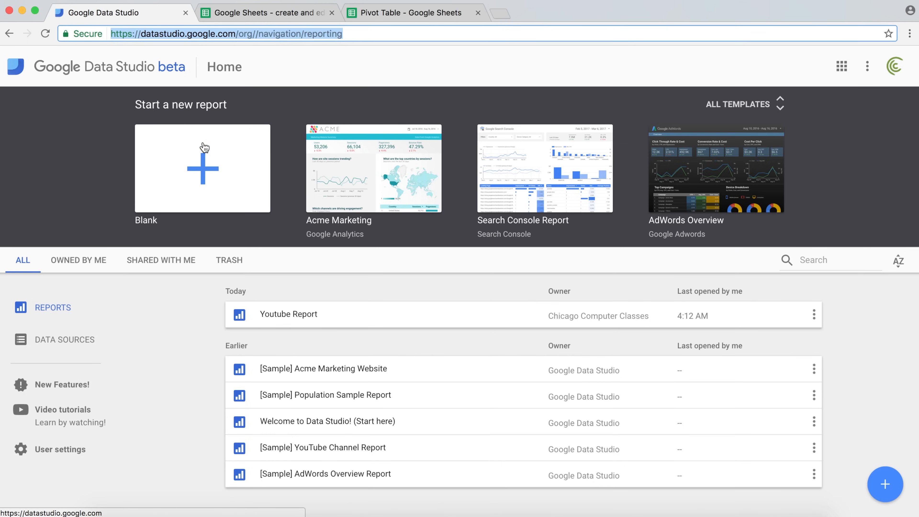
left_click(203, 175)
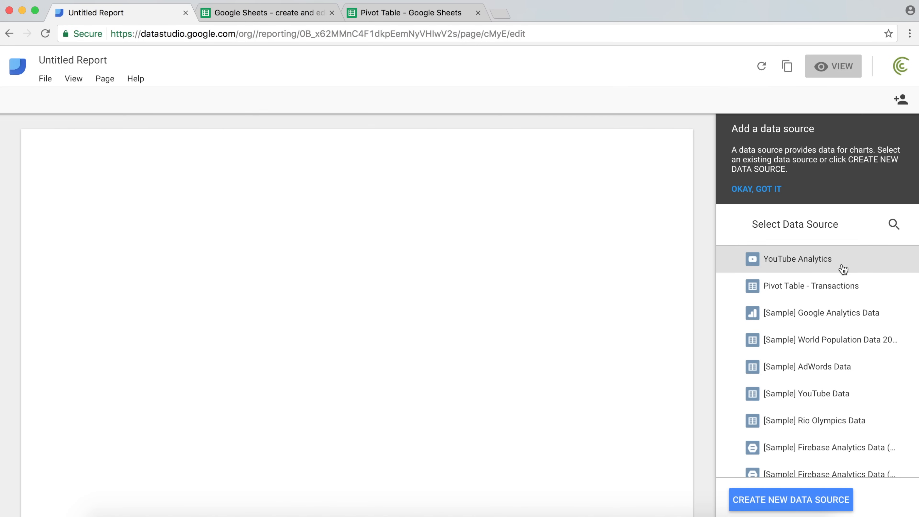
scroll(810, 376, "down", 2)
scroll(810, 373, "up", 2)
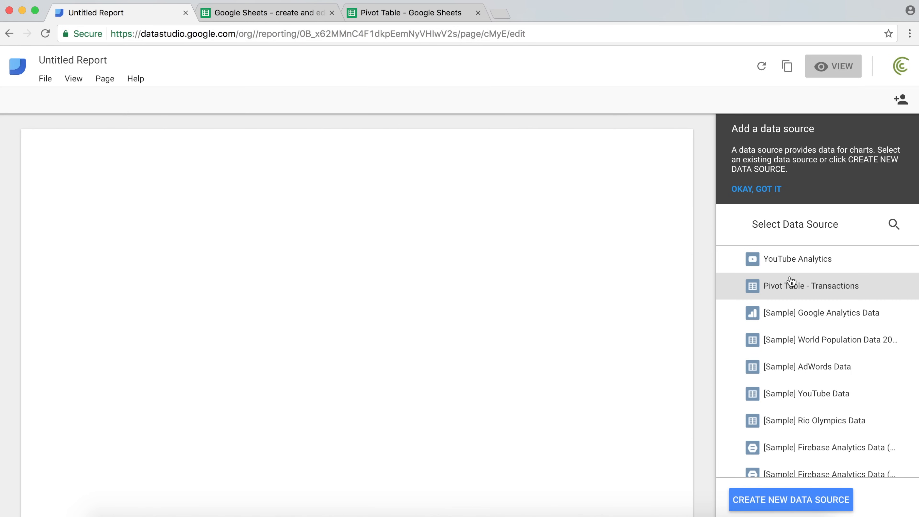
left_click(770, 499)
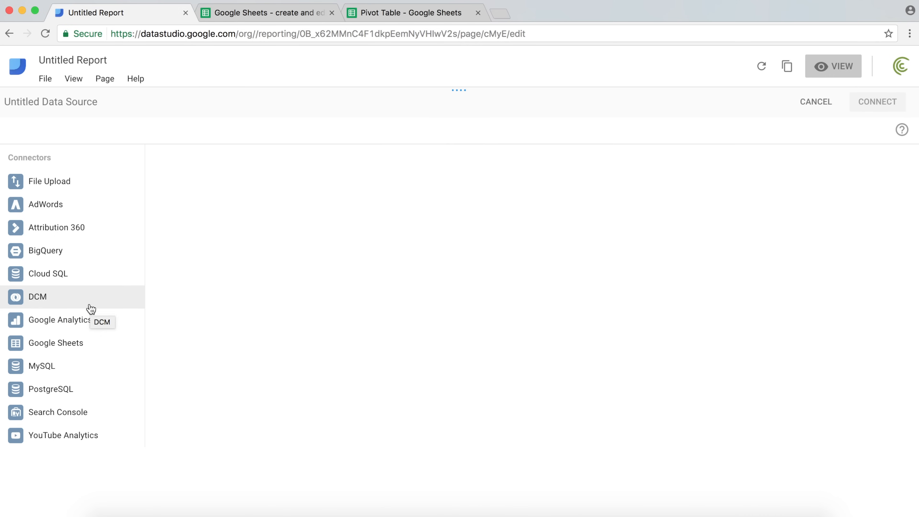
- Look through the connection settings of the MySQL, Google Sheets and Google Analytics connectors
left_click(61, 366)
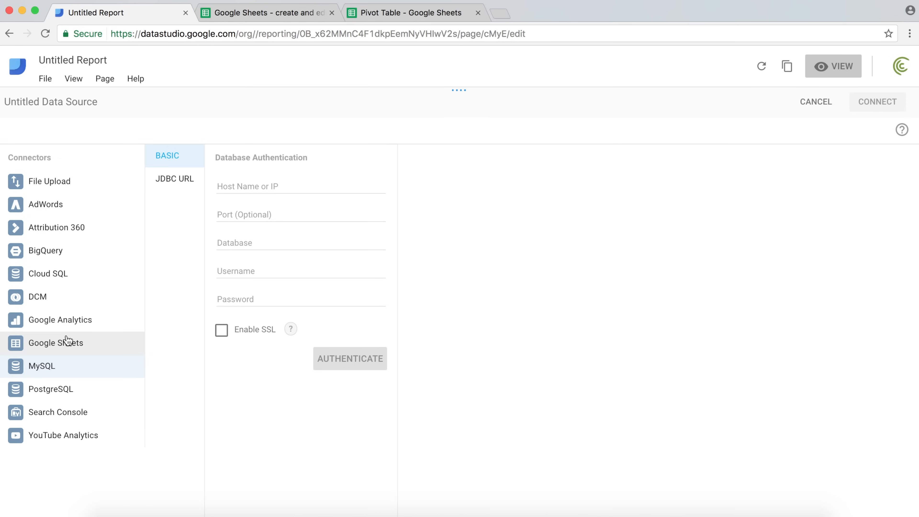
left_click(57, 348)
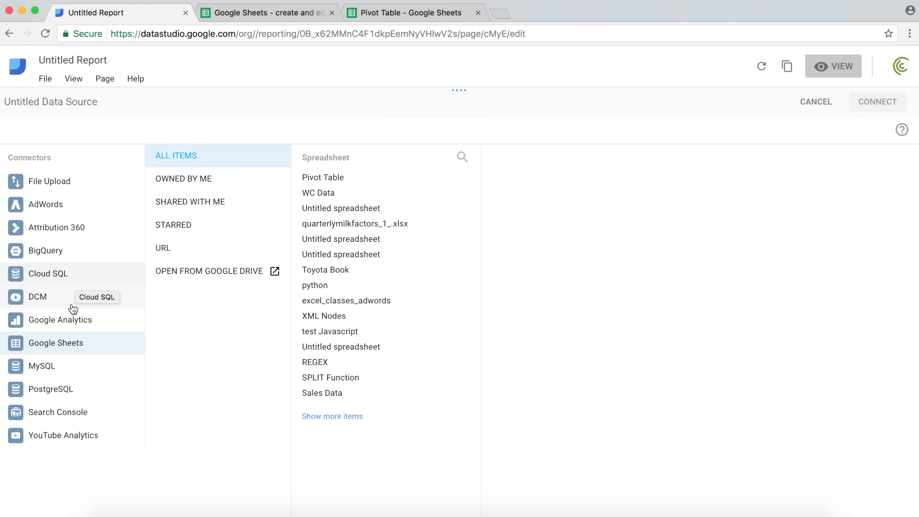
left_click(72, 327)
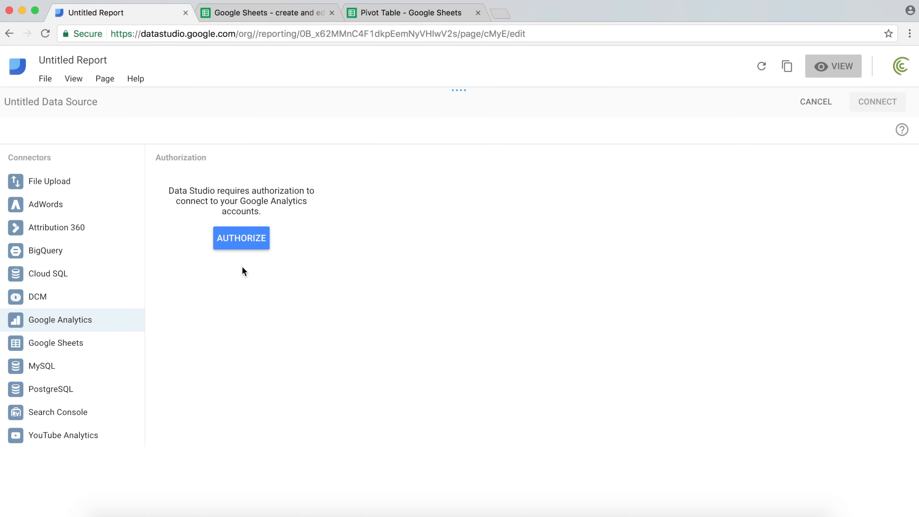
- Choose the Google Sheets connector with the Pivot Table spreadsheet and its Transactions worksheet as the data source
left_click(78, 349)
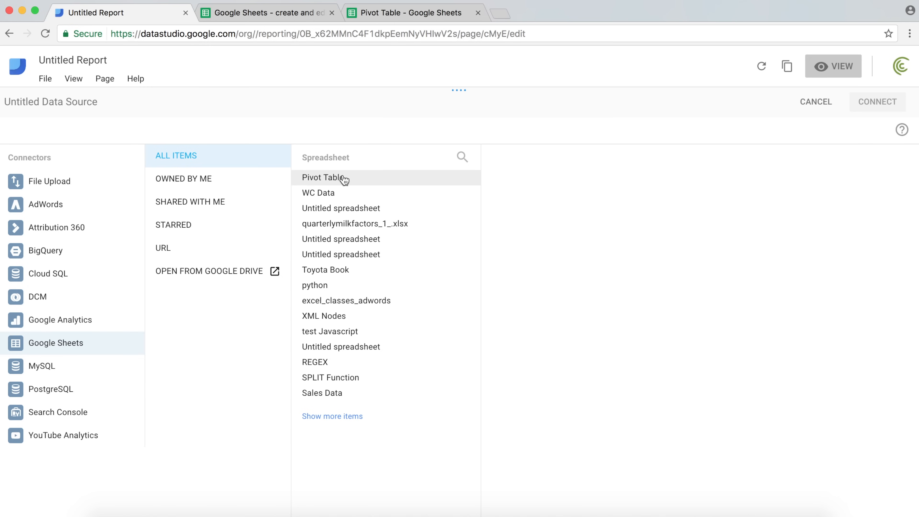
left_click(374, 15)
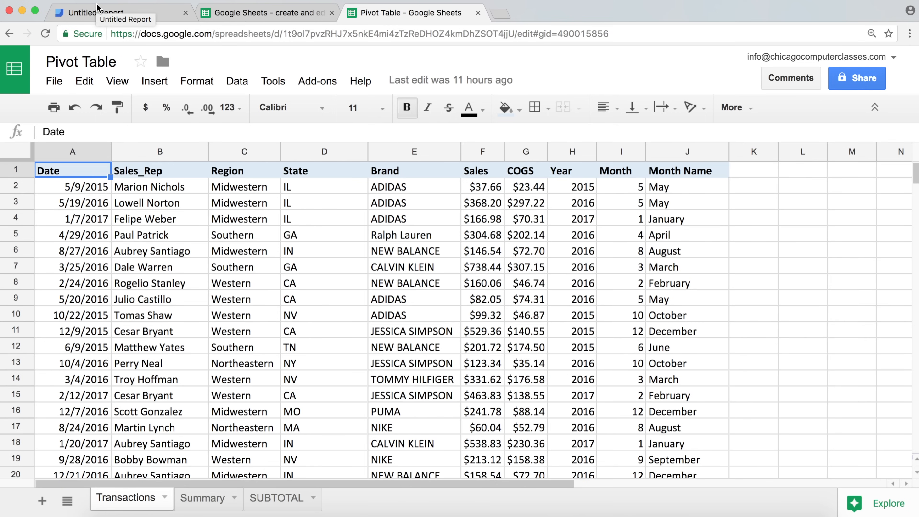
left_click(104, 13)
left_click(342, 179)
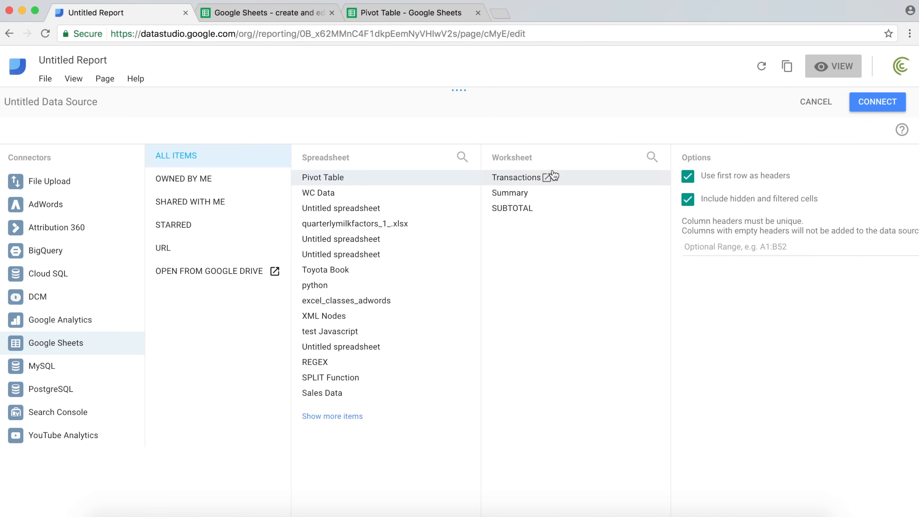
left_click(394, 15)
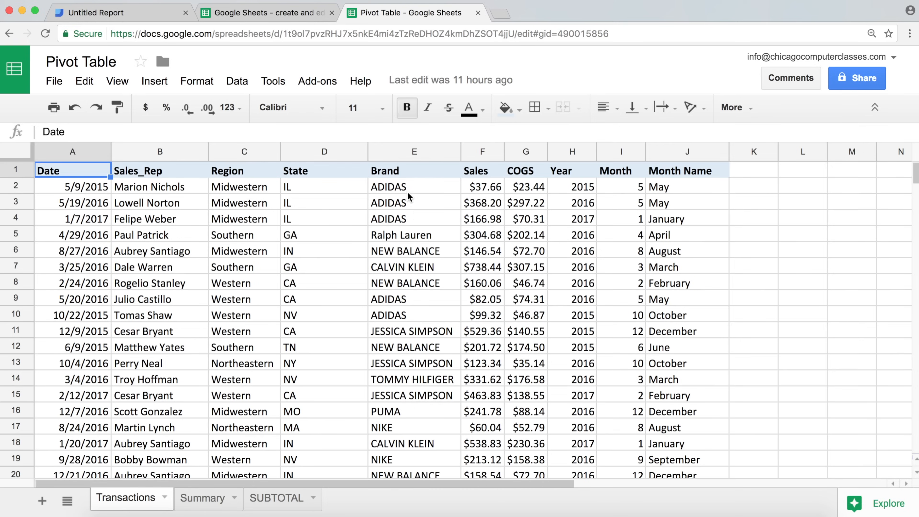
left_click(101, 16)
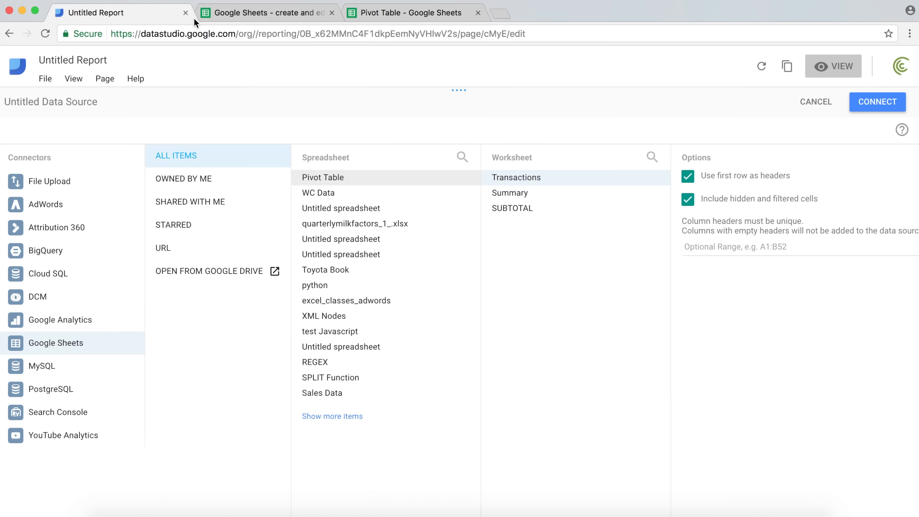
left_click(530, 181)
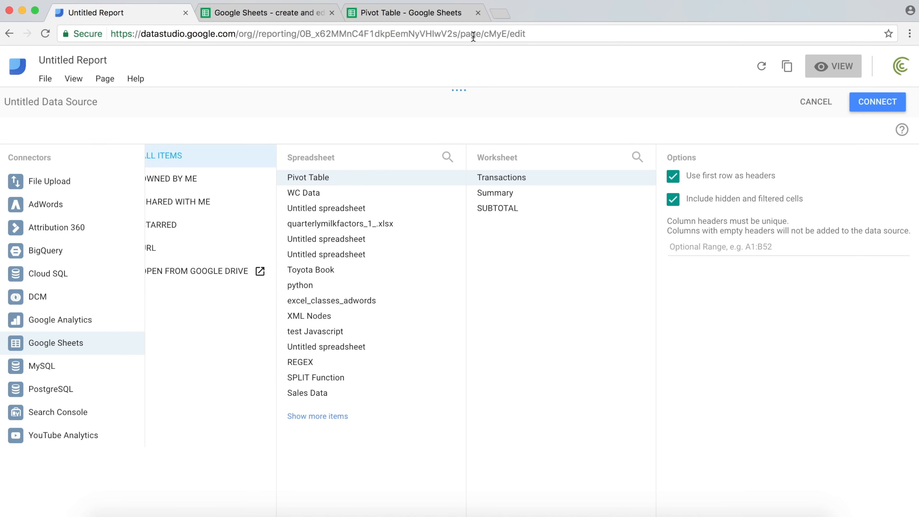
- Check the spreadsheet's header row and connect the Transactions worksheet, keeping first-row headers and hidden and filtered cells included
left_click(452, 25)
left_click(452, 15)
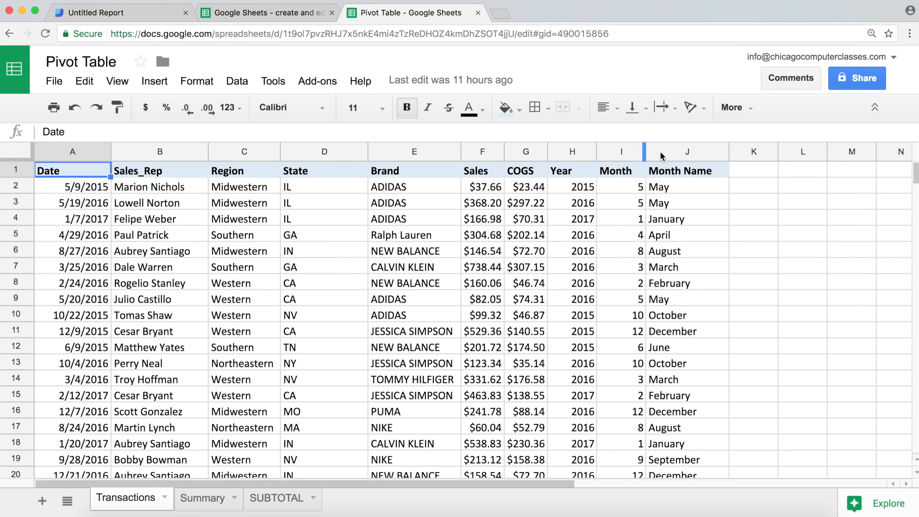
left_click(116, 15)
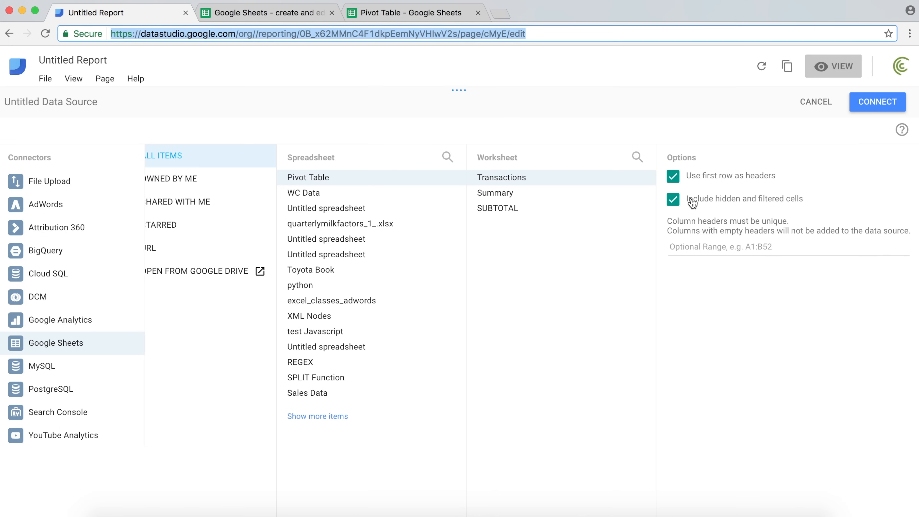
left_click(877, 102)
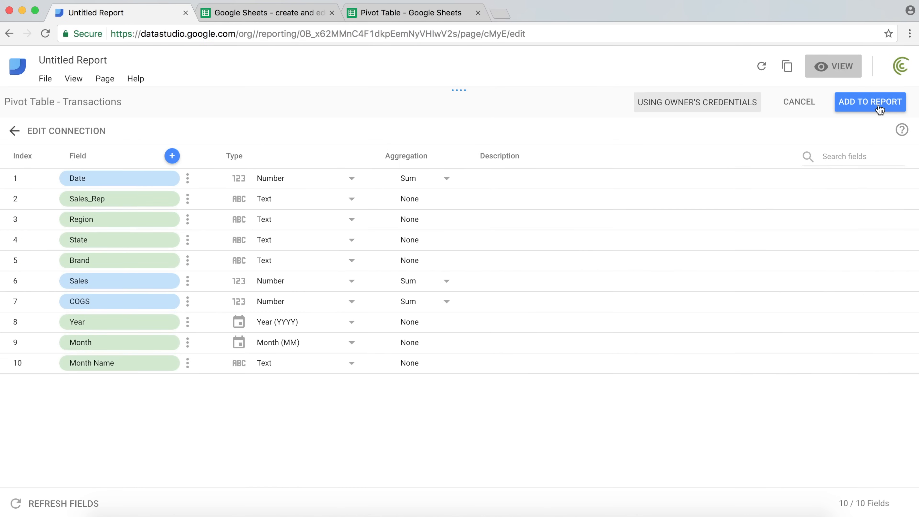
left_click(879, 107)
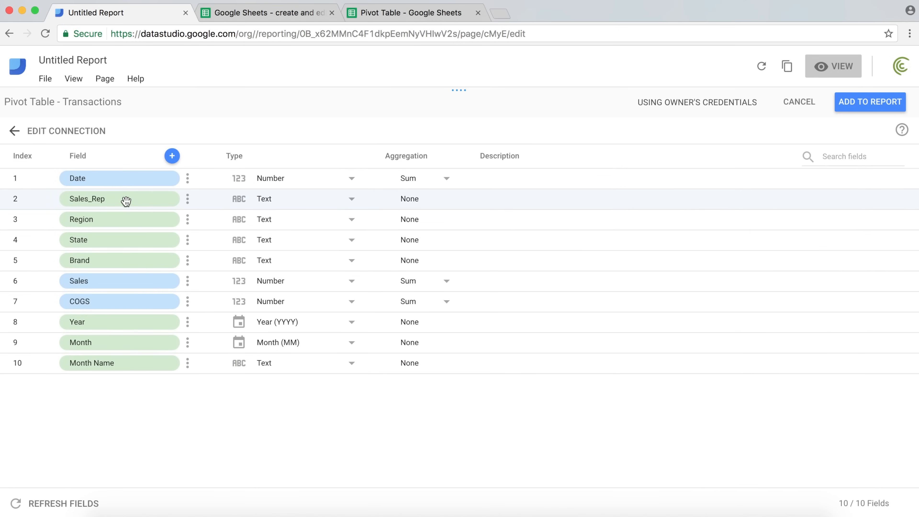
- Switch to the Pivot Table spreadsheet and examine the text values in the Sales_Rep to Brand columns
left_click(398, 13)
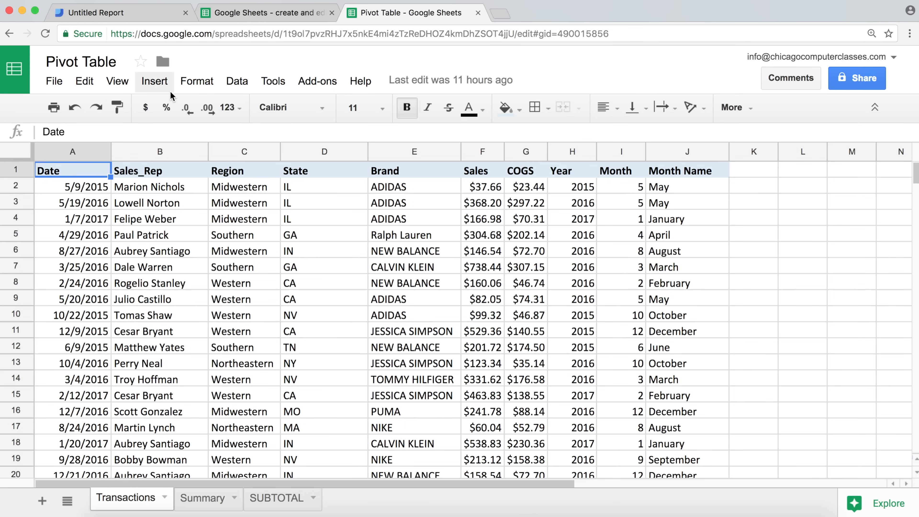
left_click_drag(170, 173, 170, 293)
left_click_drag(177, 238, 411, 306)
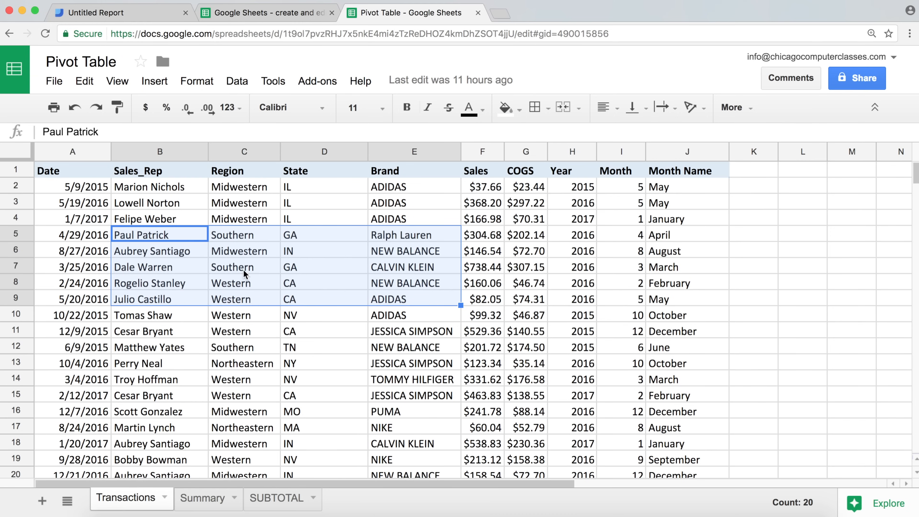
- Return to the Data Studio field list and close the extra Google Sheets home page in the browser
left_click(263, 19)
left_click(135, 10)
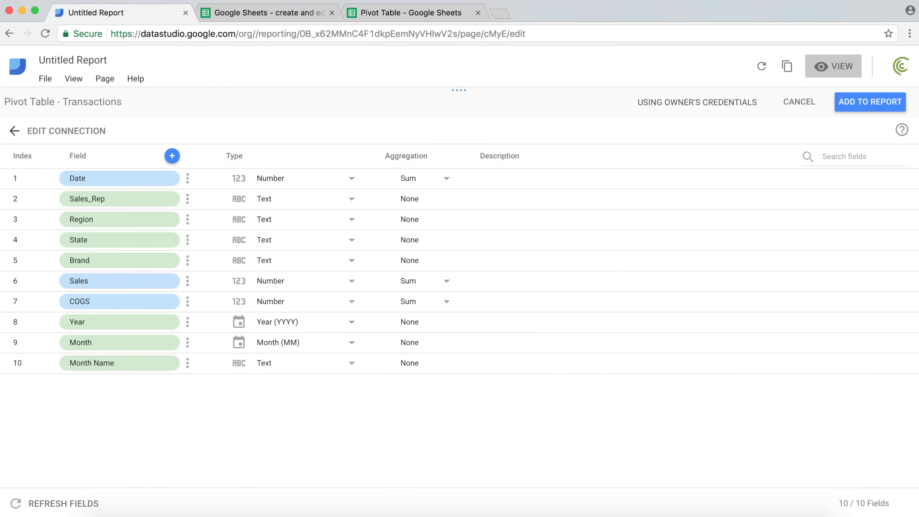
left_click(332, 13)
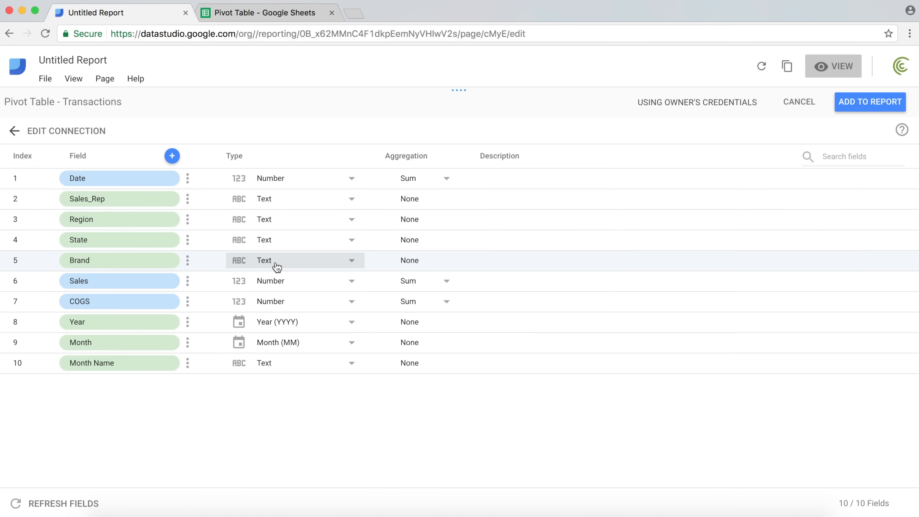
- Compare the Sales and COGS values in the Pivot Table spreadsheet with their field types in Data Studio
left_click(266, 13)
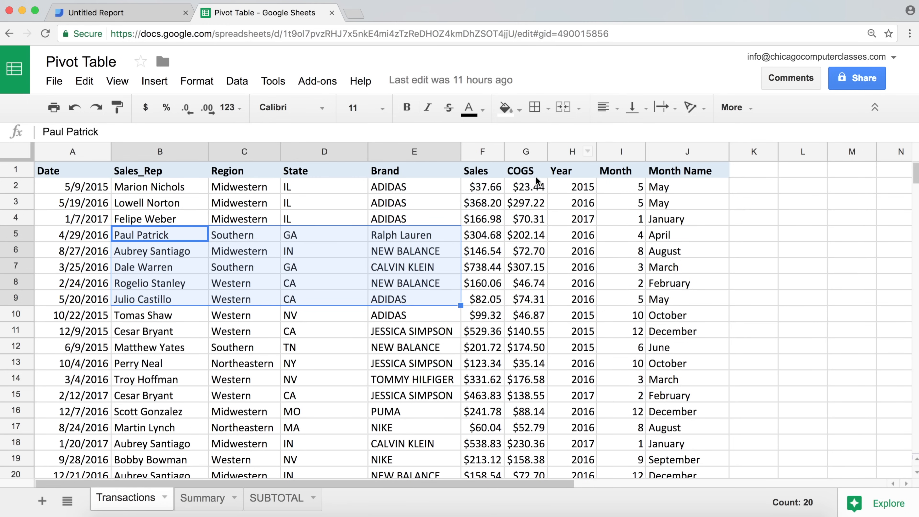
left_click_drag(484, 187, 528, 221)
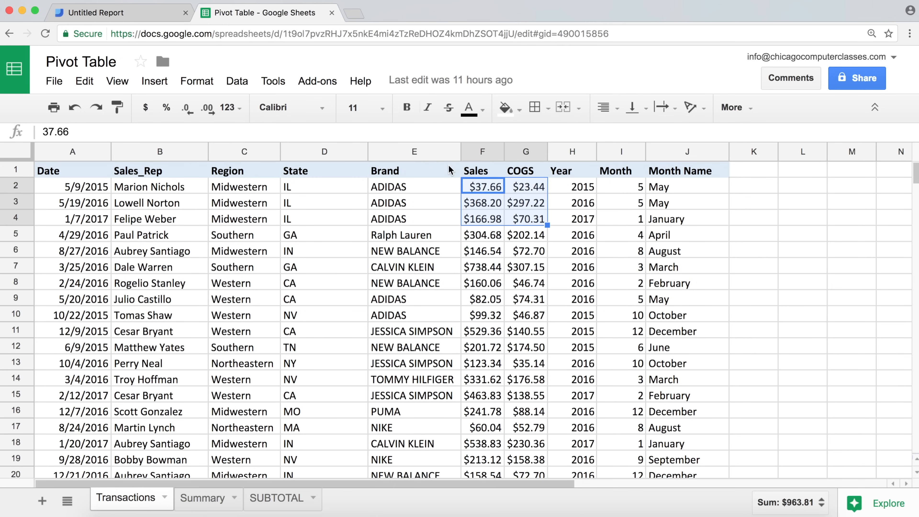
left_click(123, 20)
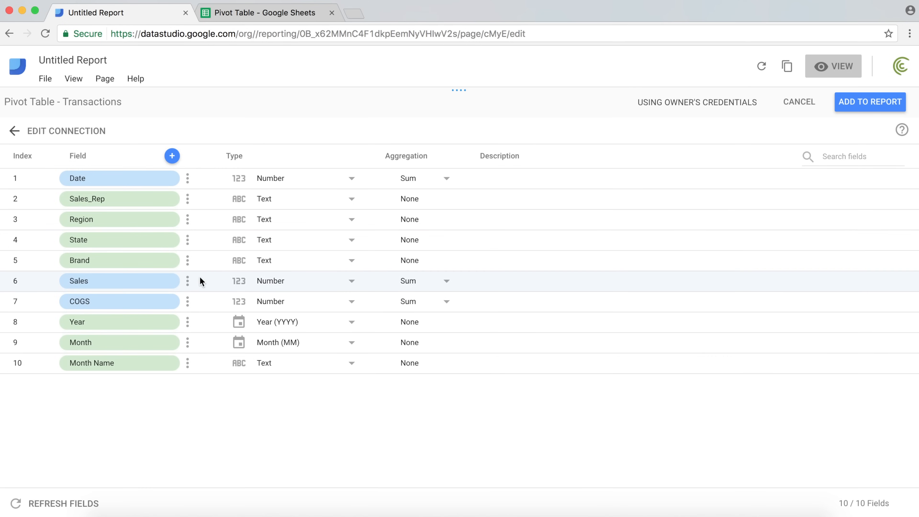
- Set the type of the Sales and COGS fields to Currency, USD - US Dollar ($)
left_click(351, 282)
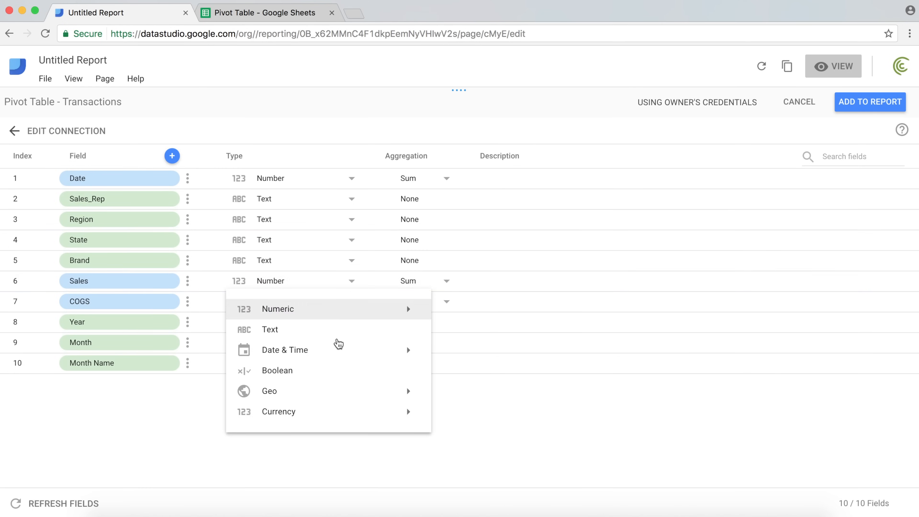
mouse_move(355, 413)
left_click(493, 325)
left_click(354, 304)
mouse_move(389, 420)
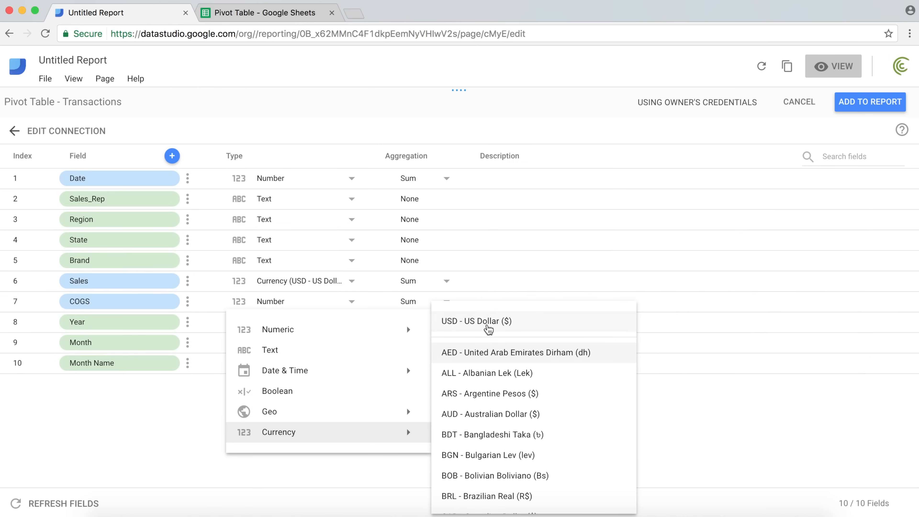
left_click(490, 325)
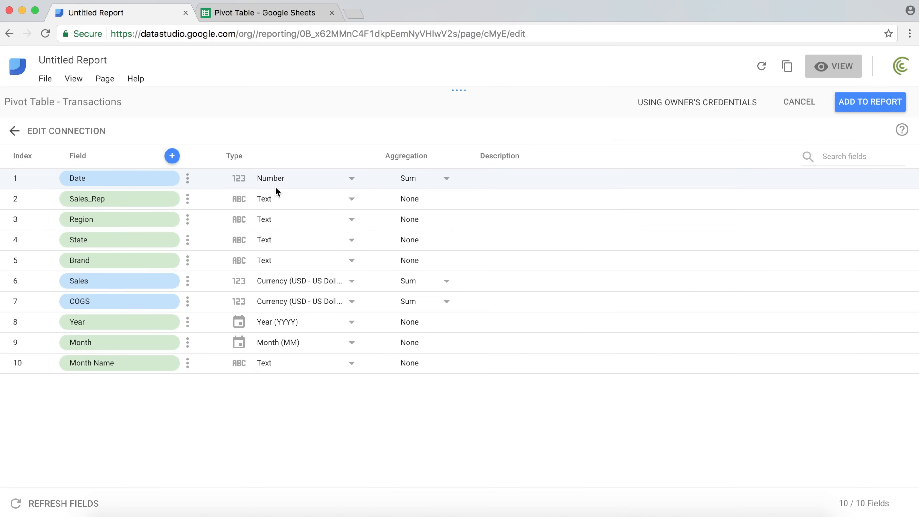
left_click(328, 178)
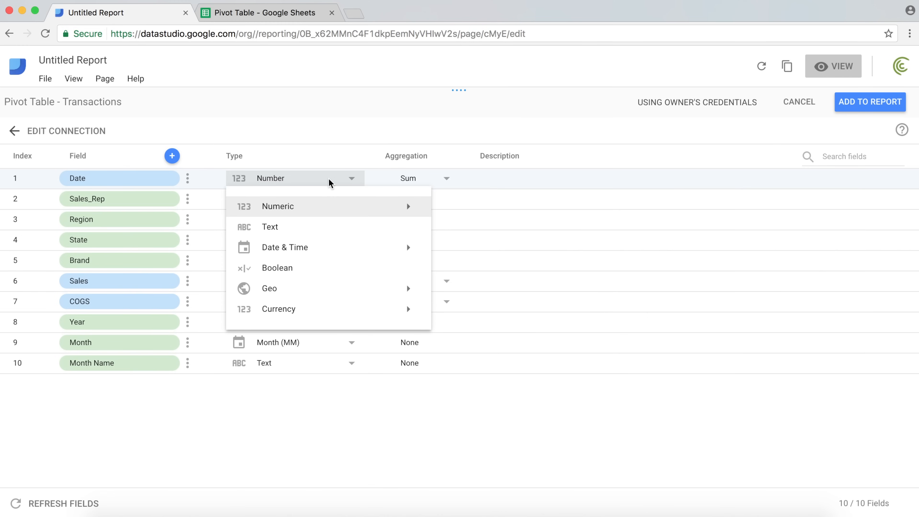
mouse_move(307, 250)
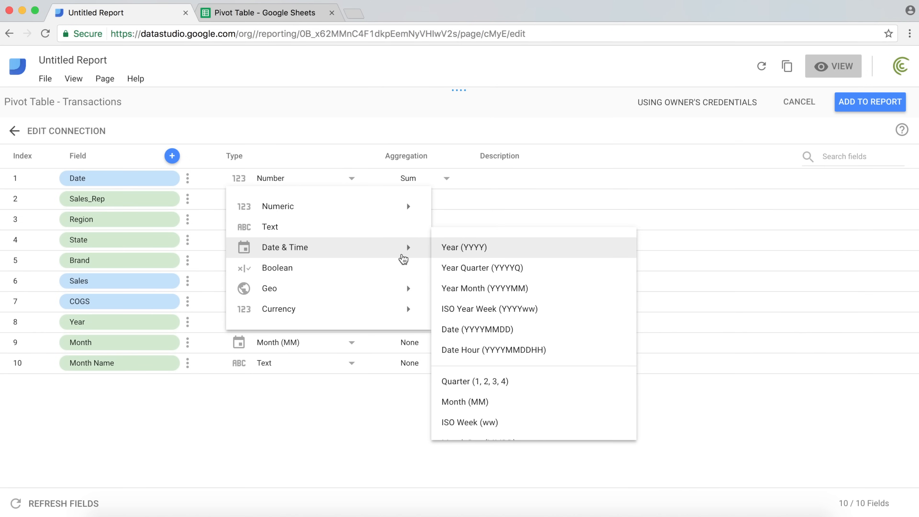
left_click(412, 255)
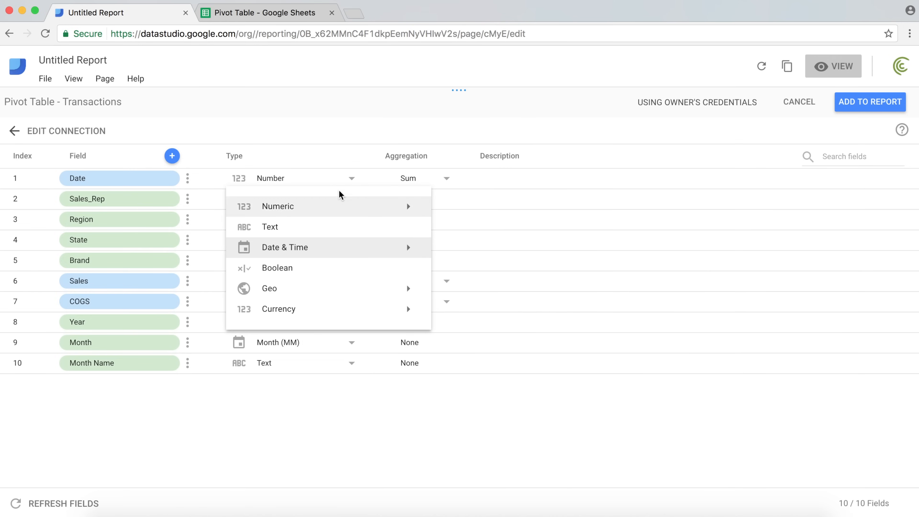
left_click(330, 139)
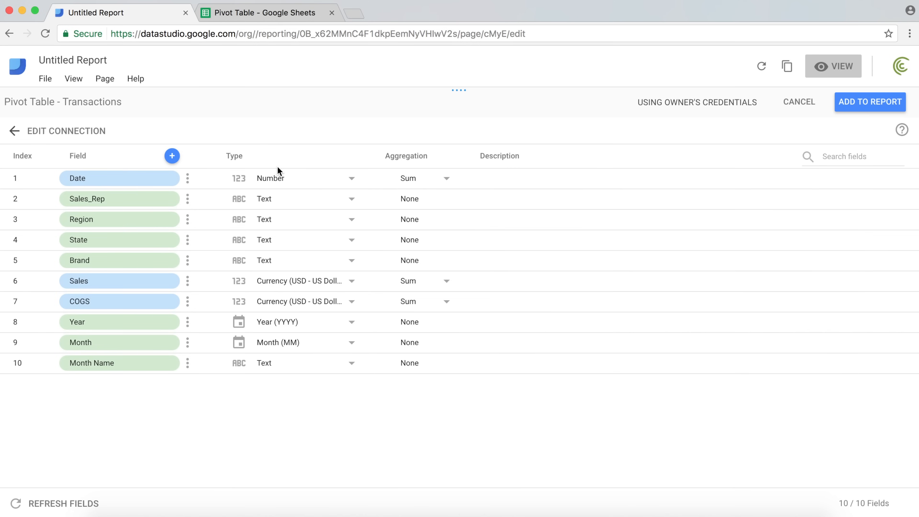
- Rename the report as Sales Report and add the Pivot Table - Transactions data source to it
triple_click(90, 59)
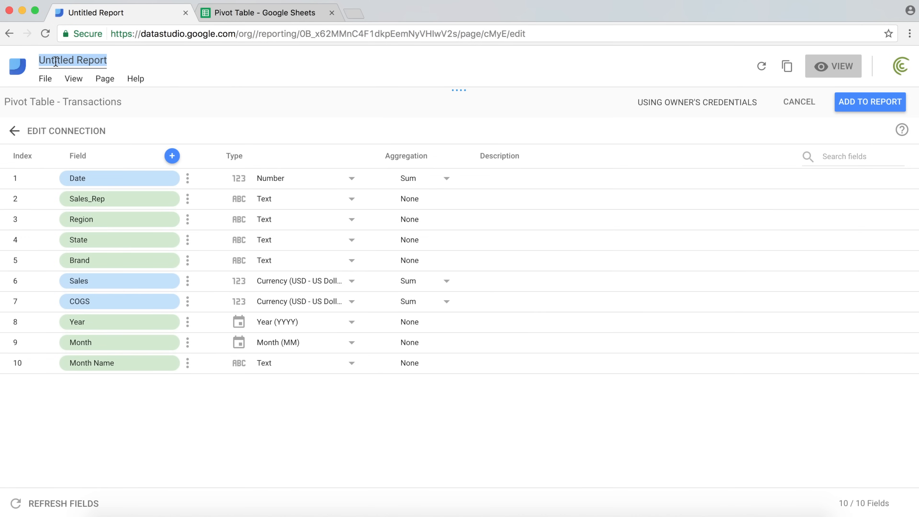
type("Sales")
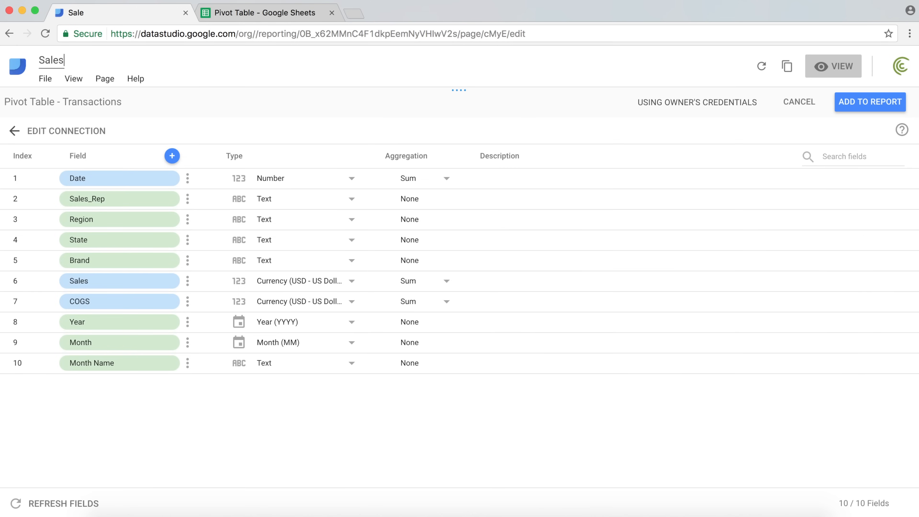
type(" Report")
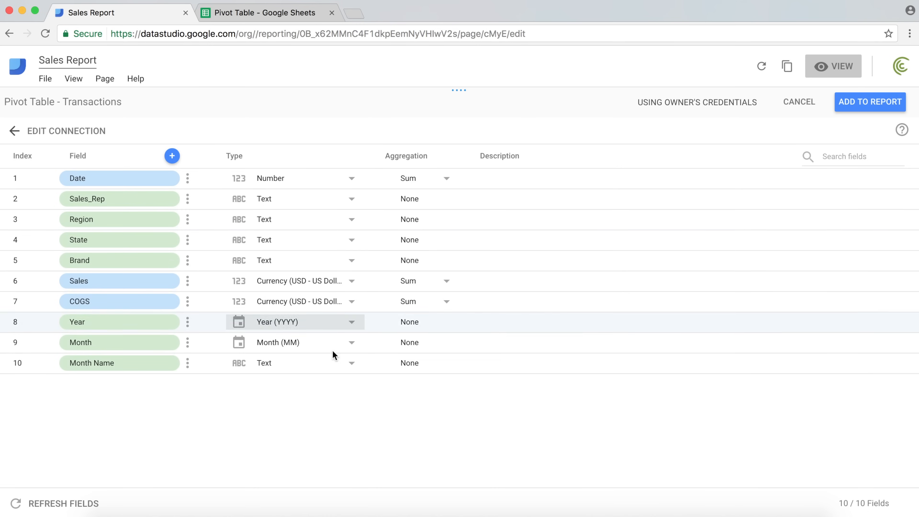
left_click(870, 101)
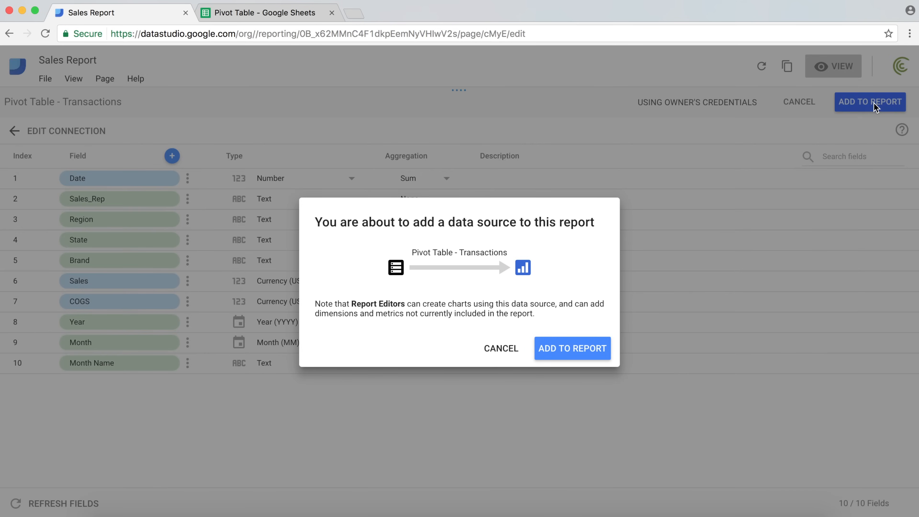
left_click(563, 349)
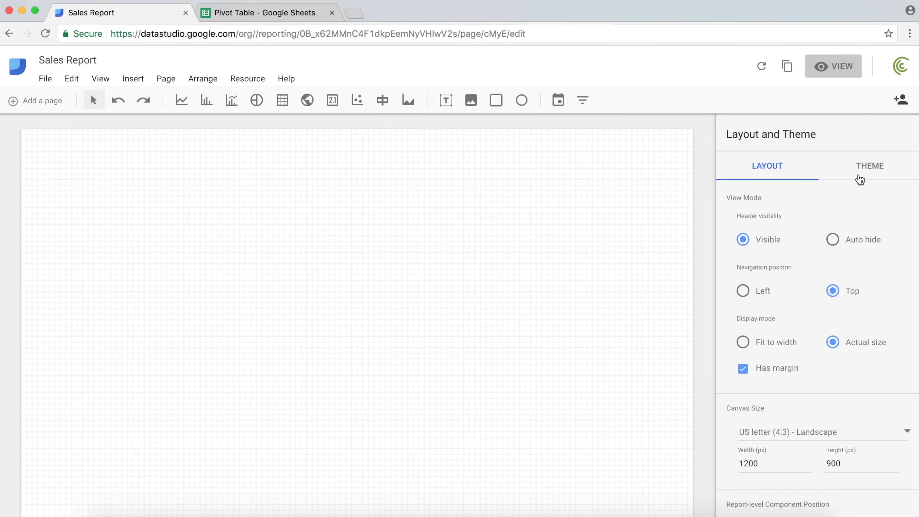
- Apply the Simple Dark theme to the report and return to the layout settings
left_click(859, 178)
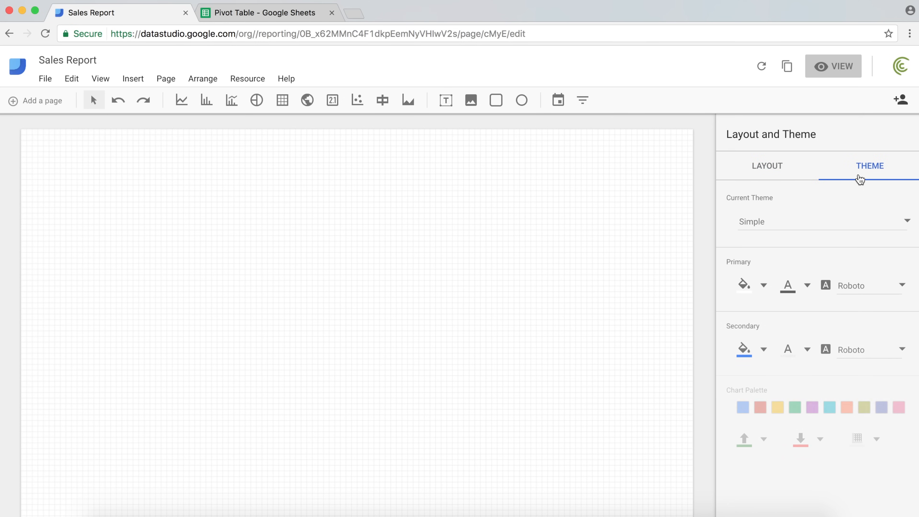
left_click(839, 225)
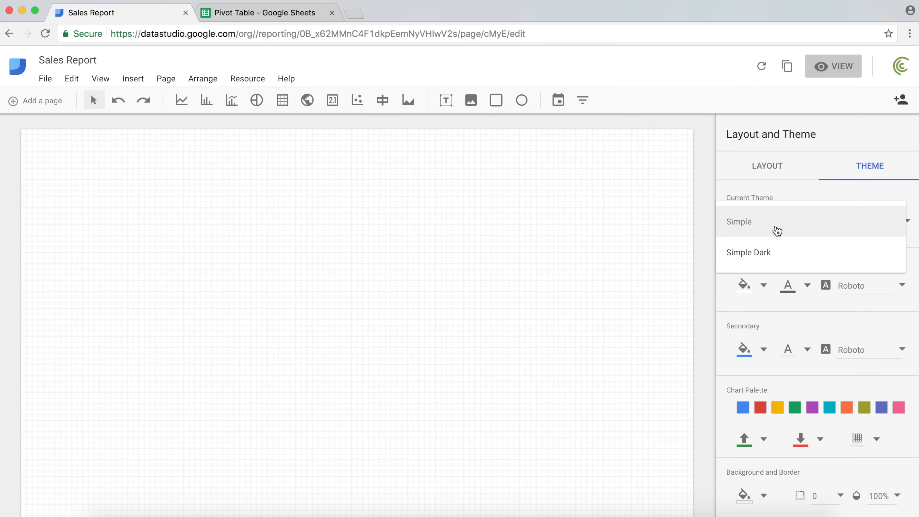
left_click(774, 253)
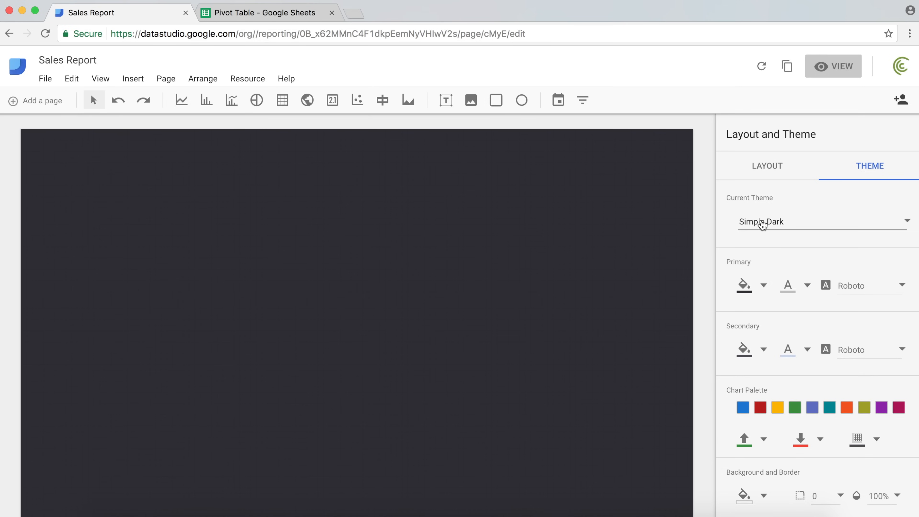
left_click(756, 169)
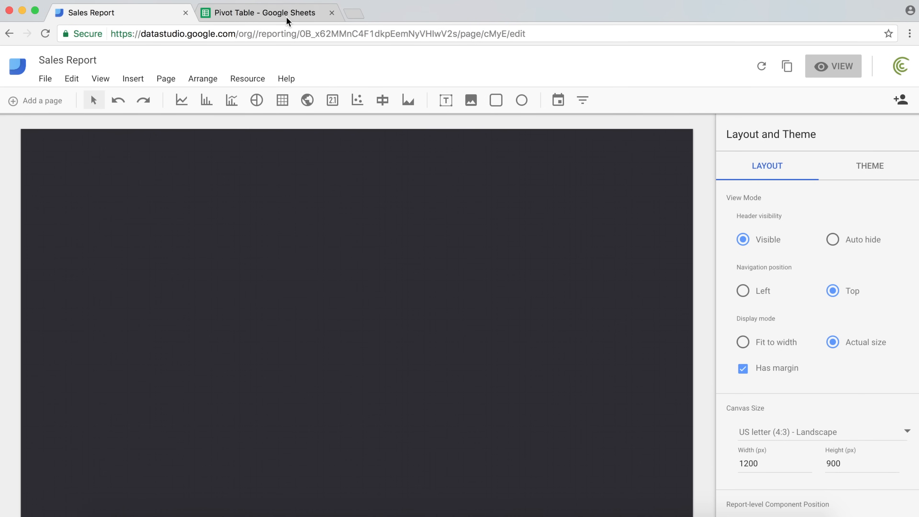
- Draw a table in the upper-left part of the report page and set its metric to Sales
left_click(284, 99)
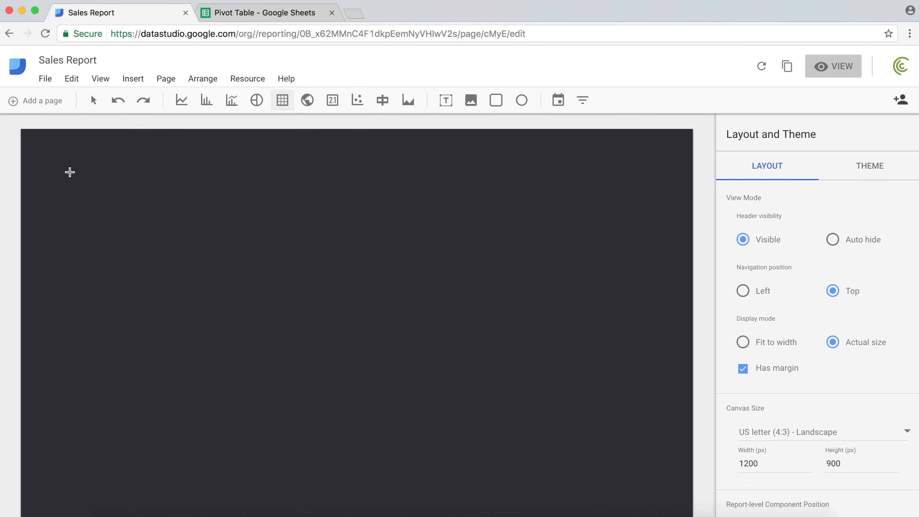
left_click_drag(46, 148, 412, 376)
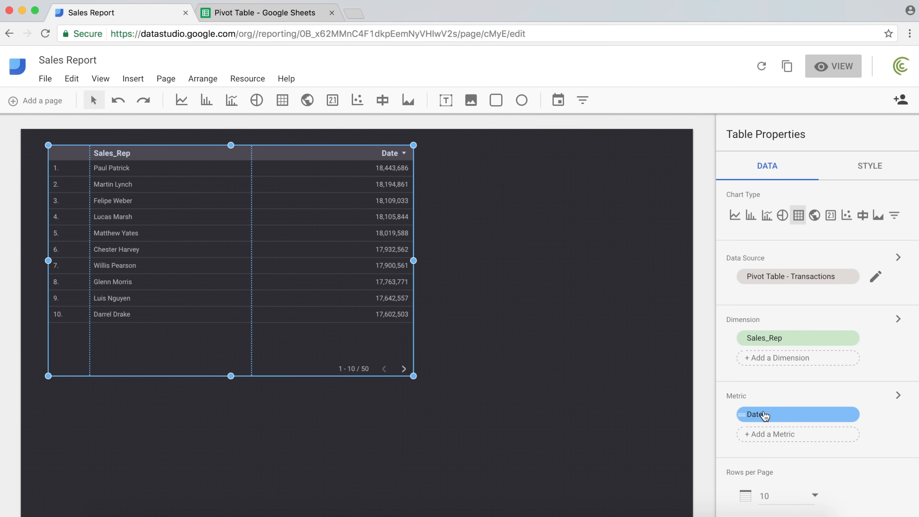
left_click(755, 417)
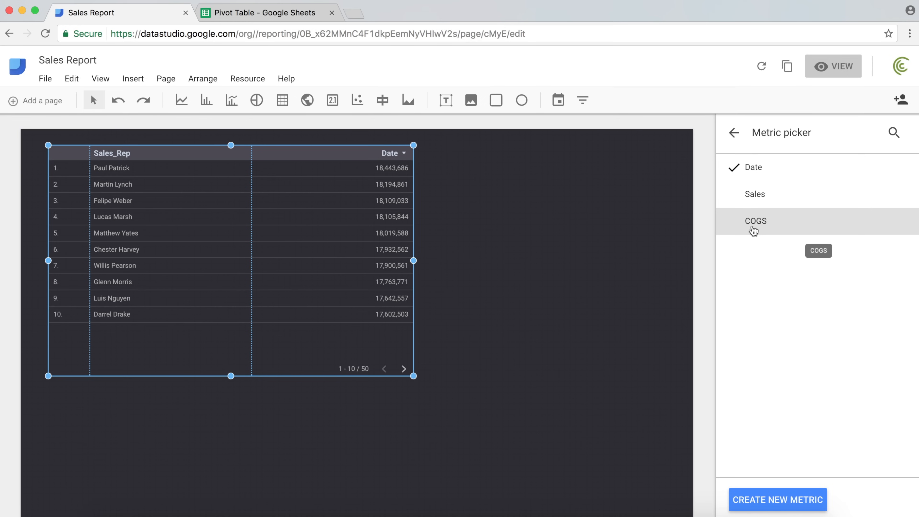
left_click(765, 197)
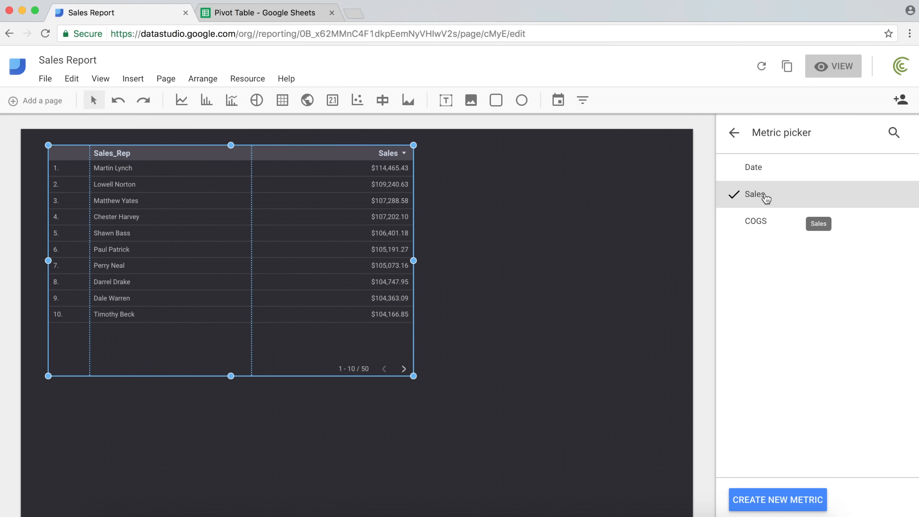
left_click(735, 135)
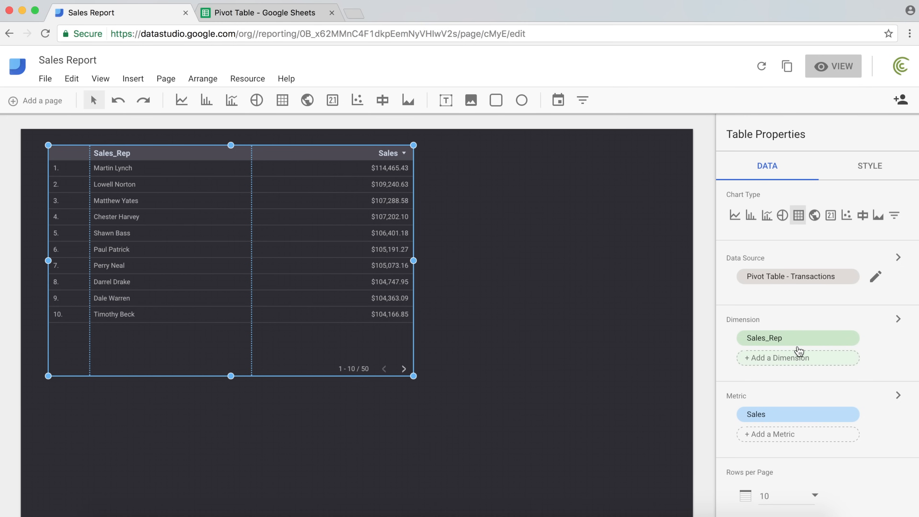
- Replace the table's Sales_Rep dimension with Brand
left_click(768, 339)
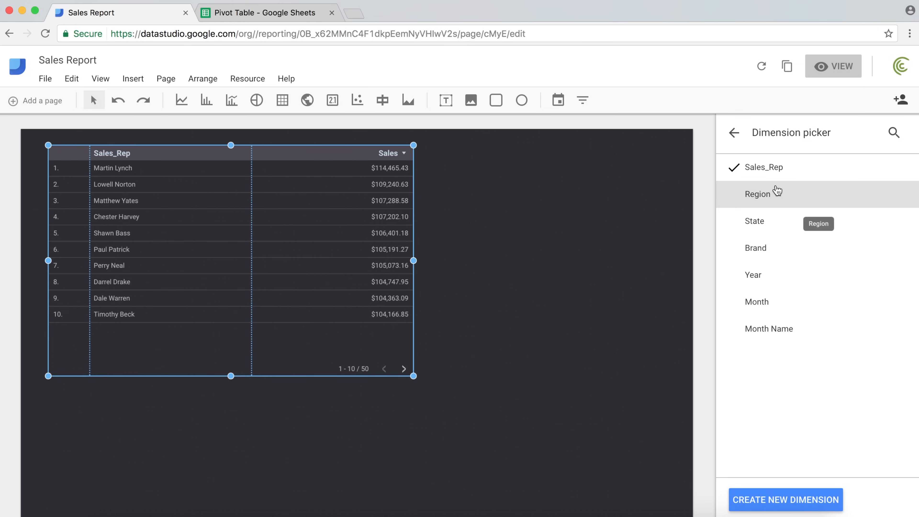
left_click(761, 255)
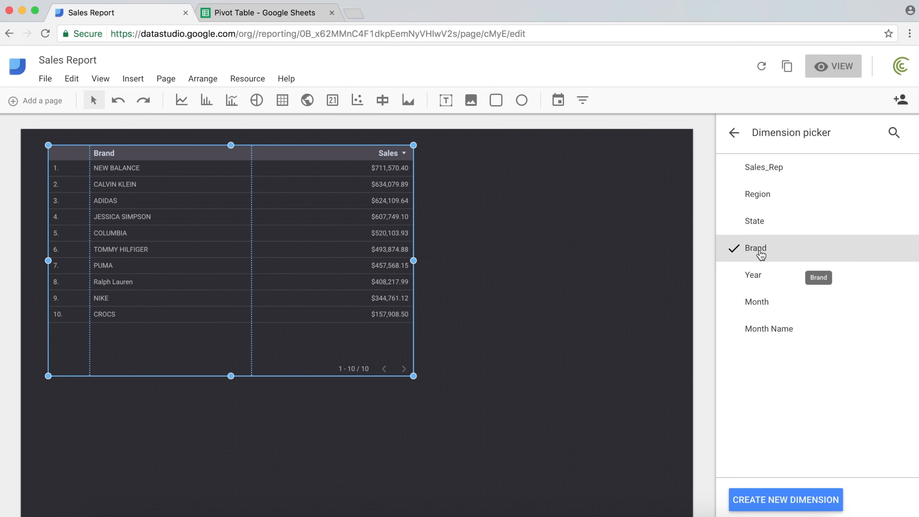
left_click(734, 133)
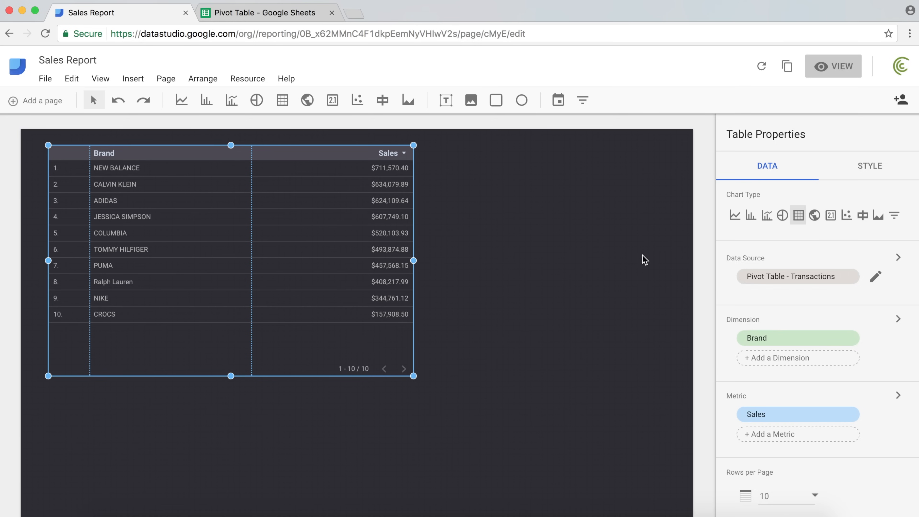
- Set the table labels' font size to 18px and make the table slightly taller
left_click(865, 177)
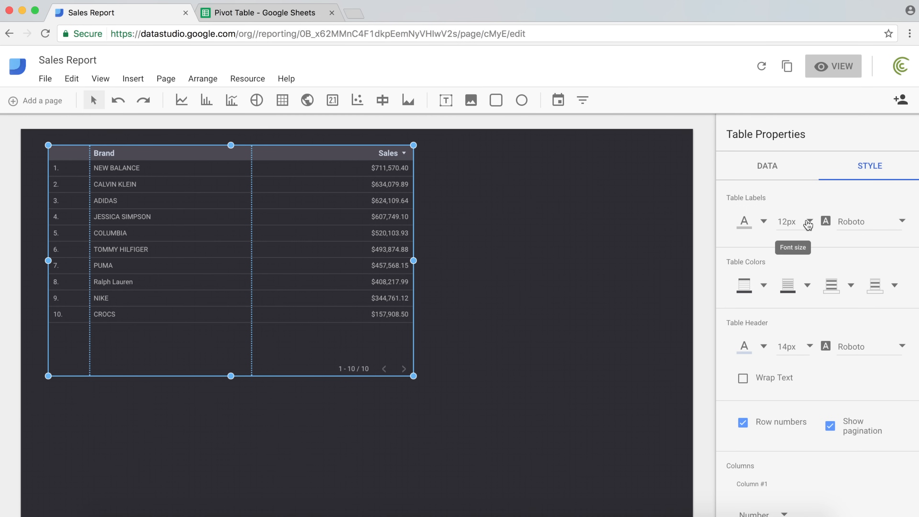
left_click(808, 223)
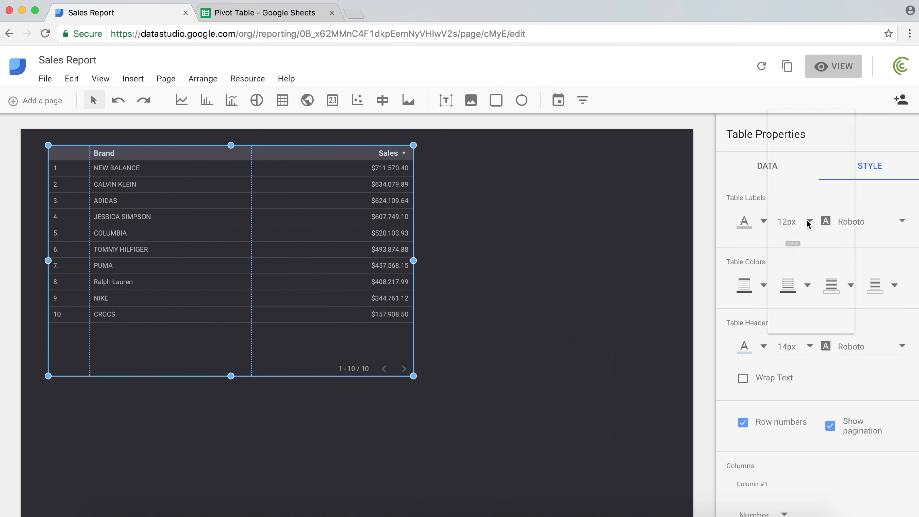
left_click(800, 266)
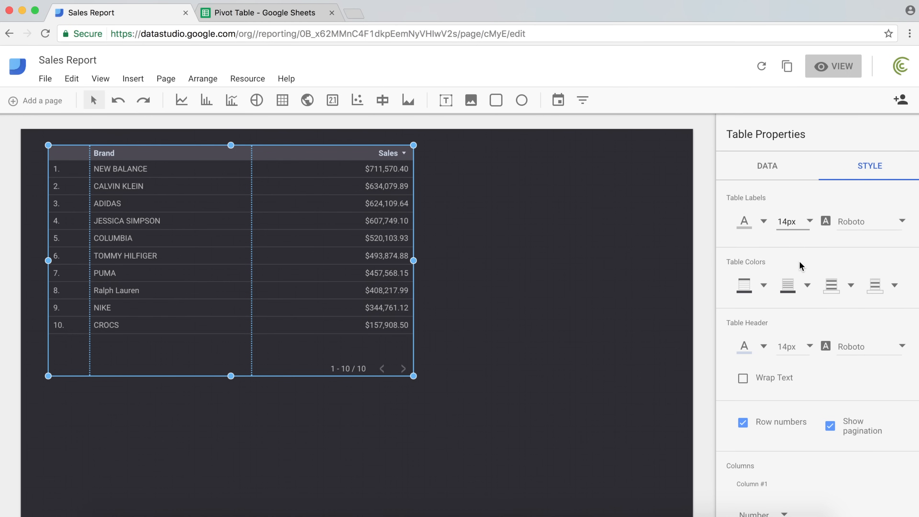
left_click(802, 233)
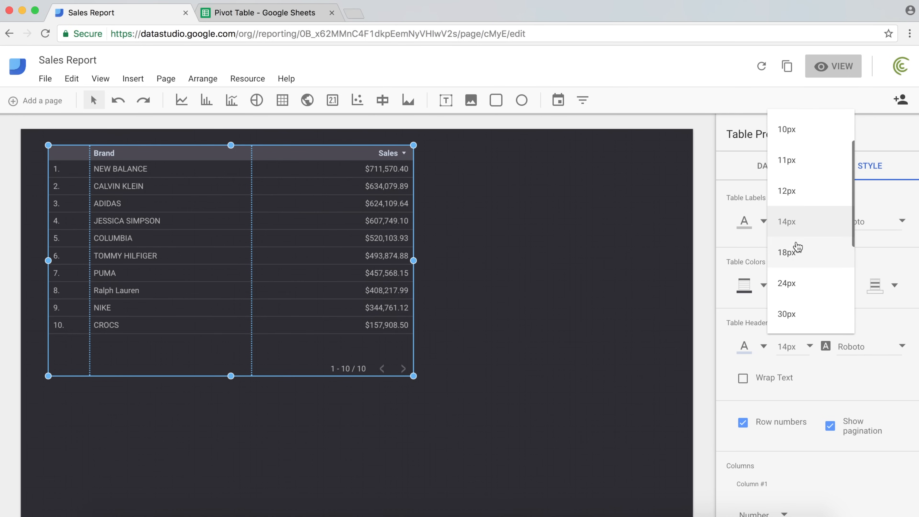
left_click(793, 251)
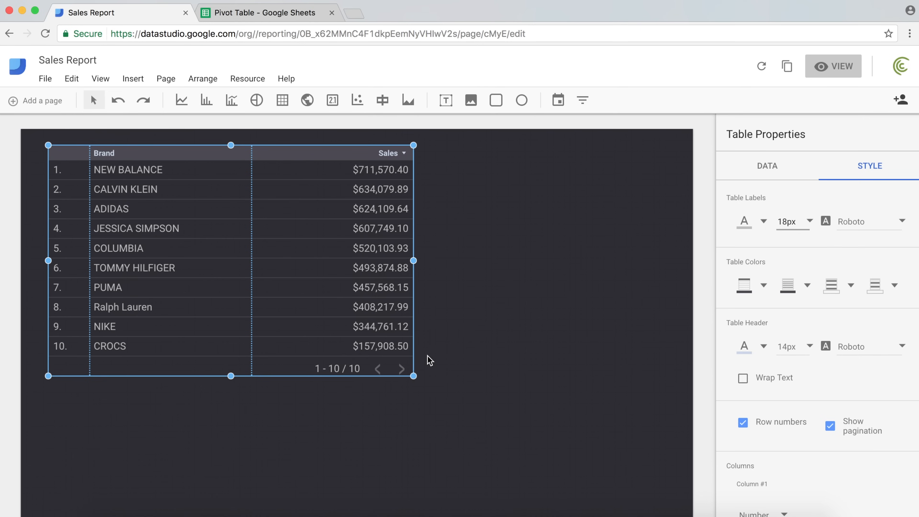
left_click_drag(415, 377, 415, 390)
- Try to hide the table's pagination and shorten the table to fit its rows
scroll(781, 362, "down", 3)
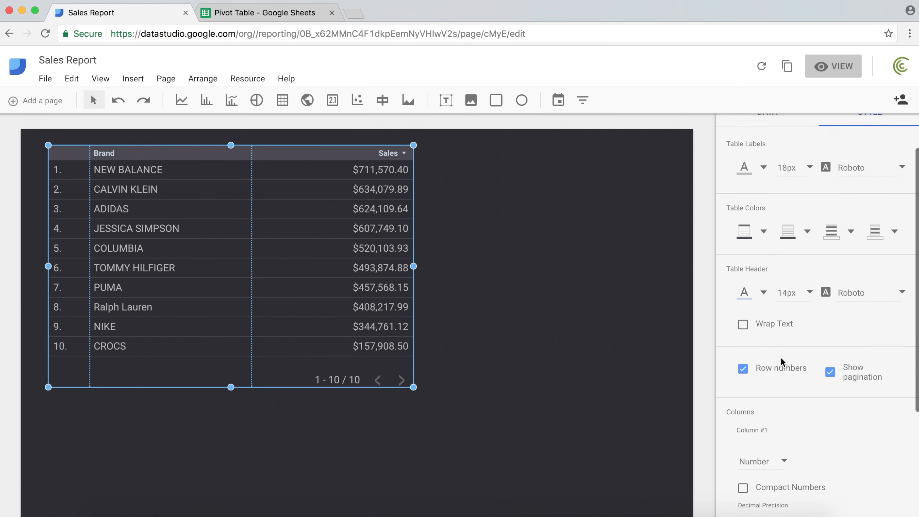
scroll(825, 228, "up", 4)
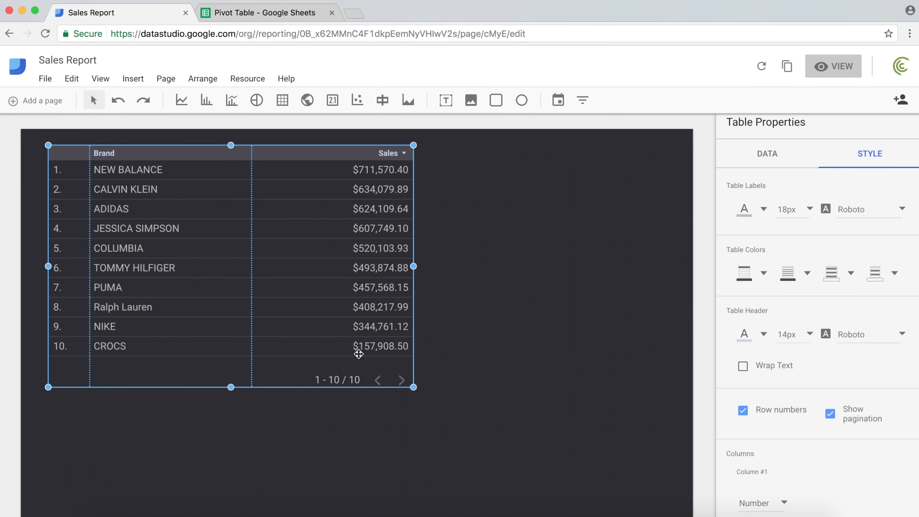
scroll(809, 332, "down", 5)
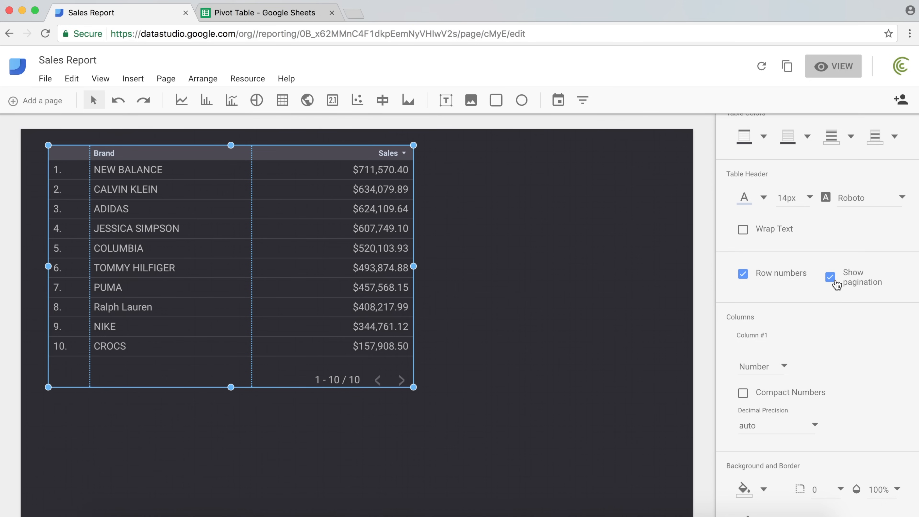
left_click(830, 279)
left_click_drag(231, 386, 228, 361)
- Turn on compact numbers for the table's Sales column
scroll(846, 334, "down", 3)
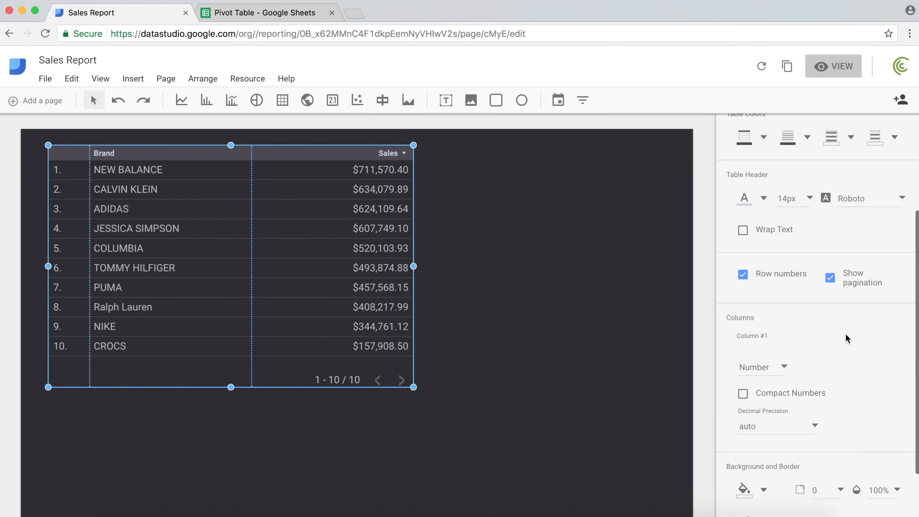
scroll(845, 333, "down", 1)
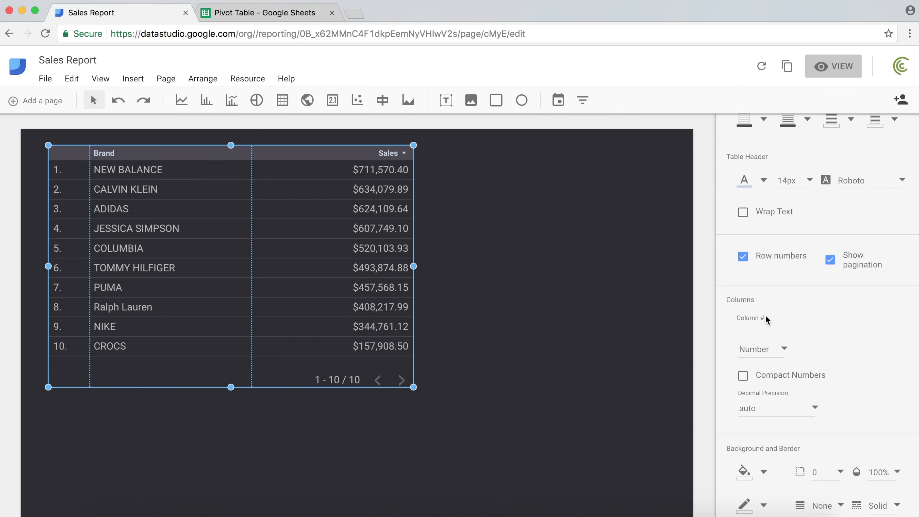
scroll(765, 316, "down", 3)
left_click(765, 333)
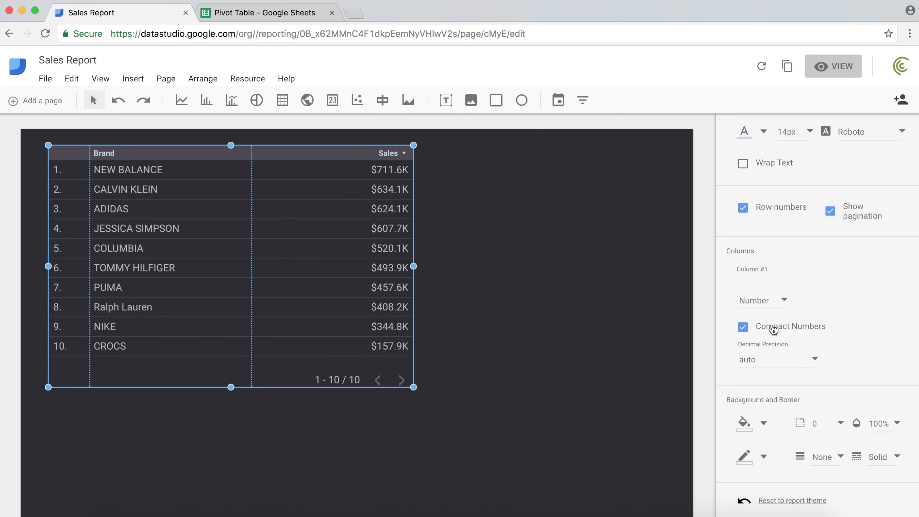
- Compare the table's Sales values with compact numbers off and on
left_click(773, 328)
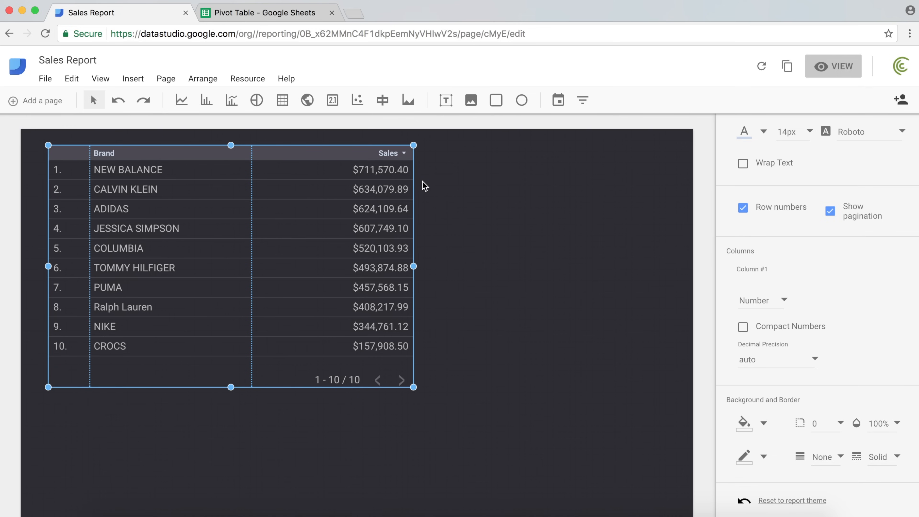
left_click(810, 327)
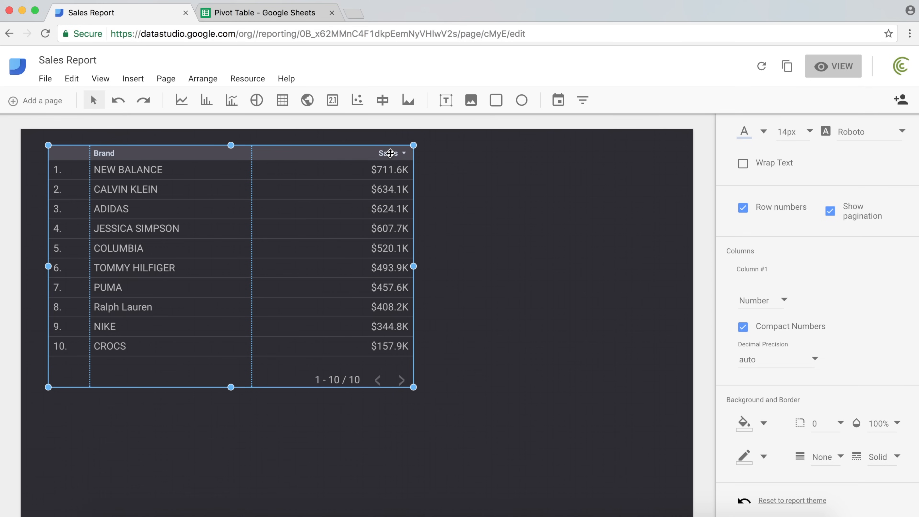
- Narrow the brand table by about 60 px and move the divider between its Brand and Sales columns
left_click_drag(413, 267, 357, 268)
left_click(220, 243)
left_click_drag(220, 243, 298, 238)
left_click_drag(269, 148, 240, 149)
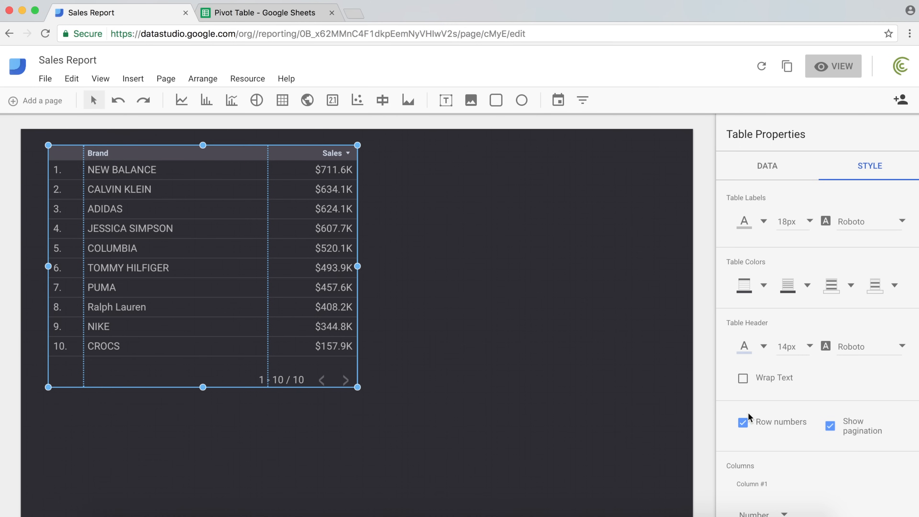
- Hide the table's row numbers and narrow the table so both columns fit closely around the brand names and sales values
left_click(743, 422)
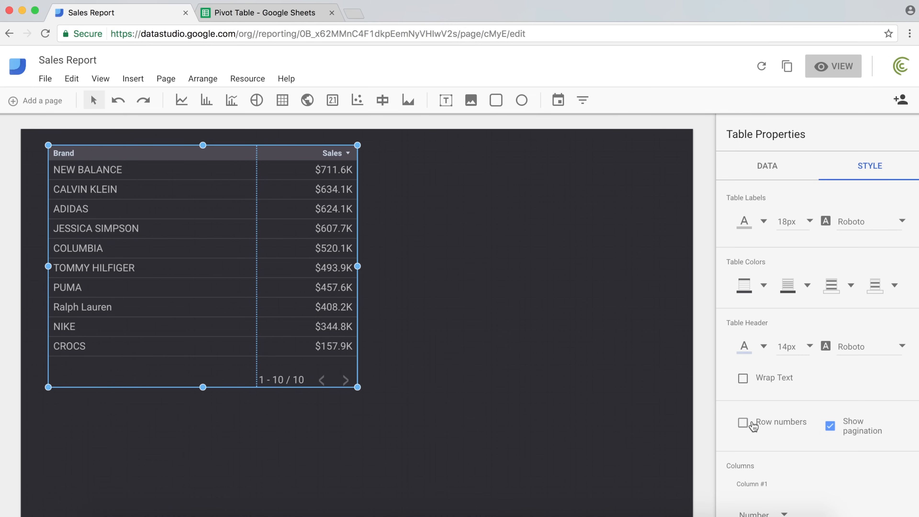
left_click_drag(256, 237, 189, 240)
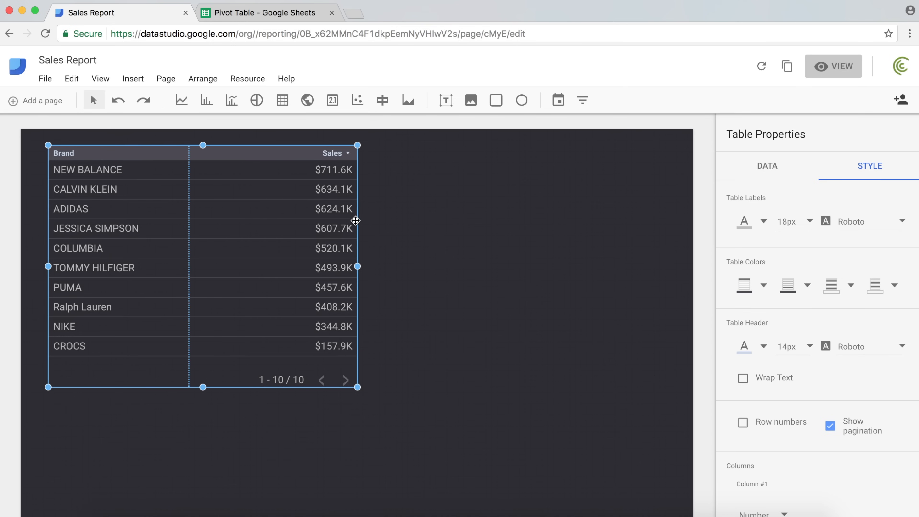
left_click_drag(357, 266, 256, 266)
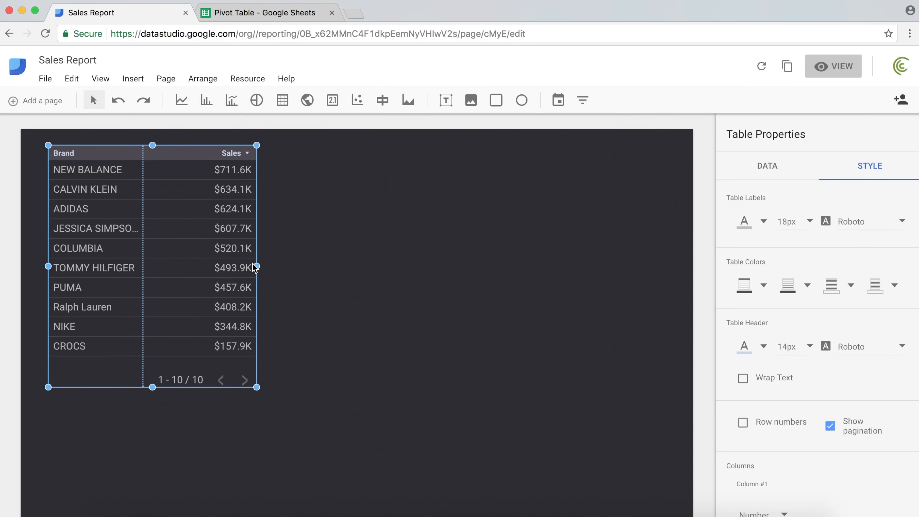
left_click_drag(143, 250, 188, 253)
- Move the brand table down and add a text box with a 30px font size above it, matching the table's width
left_click_drag(209, 156, 212, 189)
left_click(221, 149)
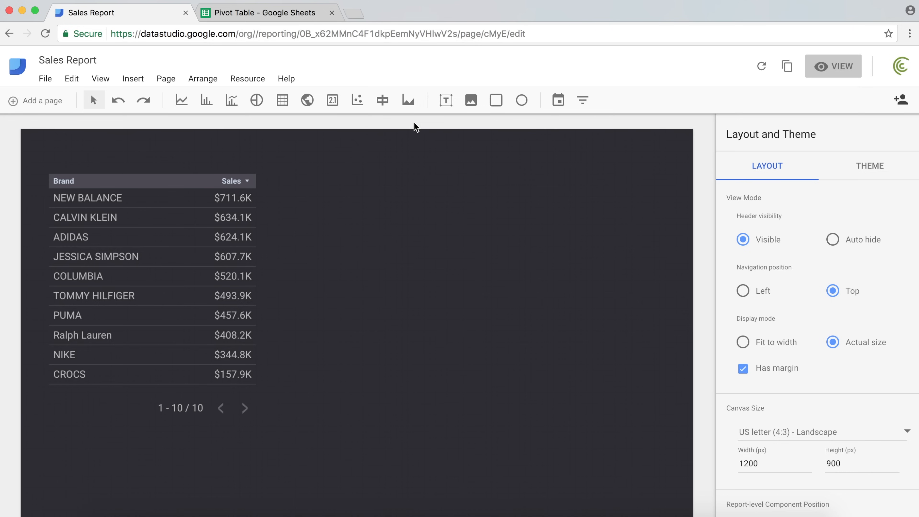
left_click(446, 104)
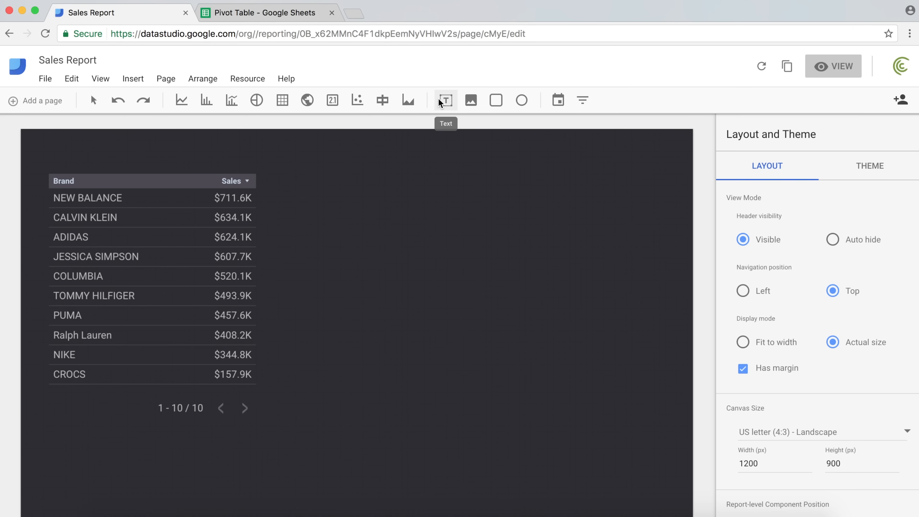
left_click_drag(46, 144, 257, 172)
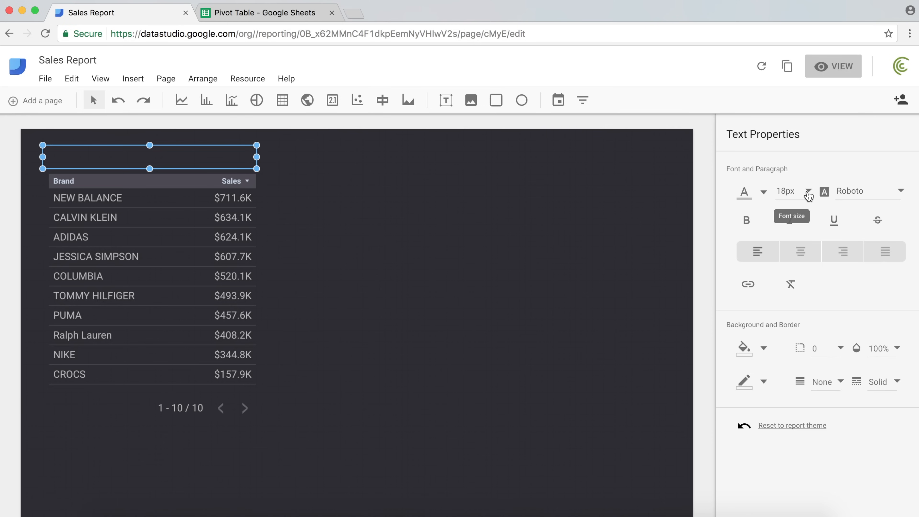
left_click(808, 194)
left_click(802, 260)
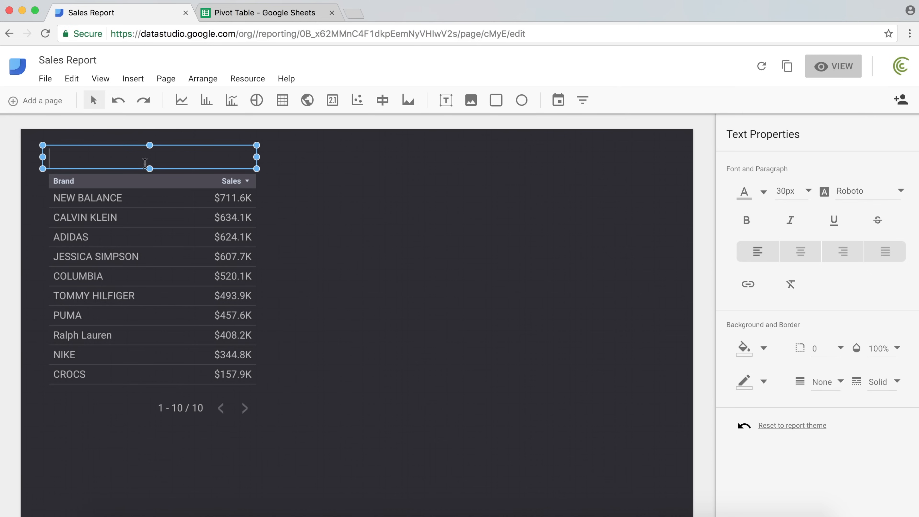
- Enter the title "Sales by Brand" in the text box above the table
type("Summary")
key("BackSpace")
key("BackSpace")
key("BackSpace")
key("BackSpace")
key("BackSpace")
type("ales b")
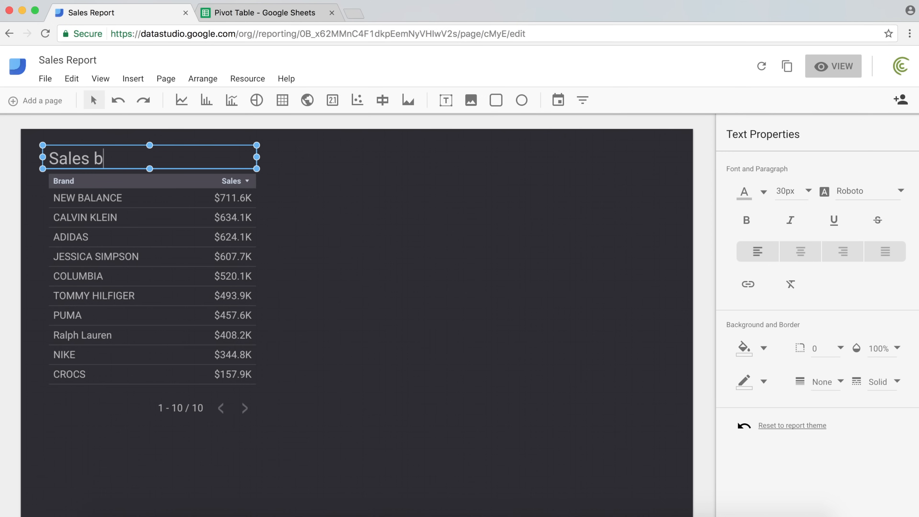
type("y Brand")
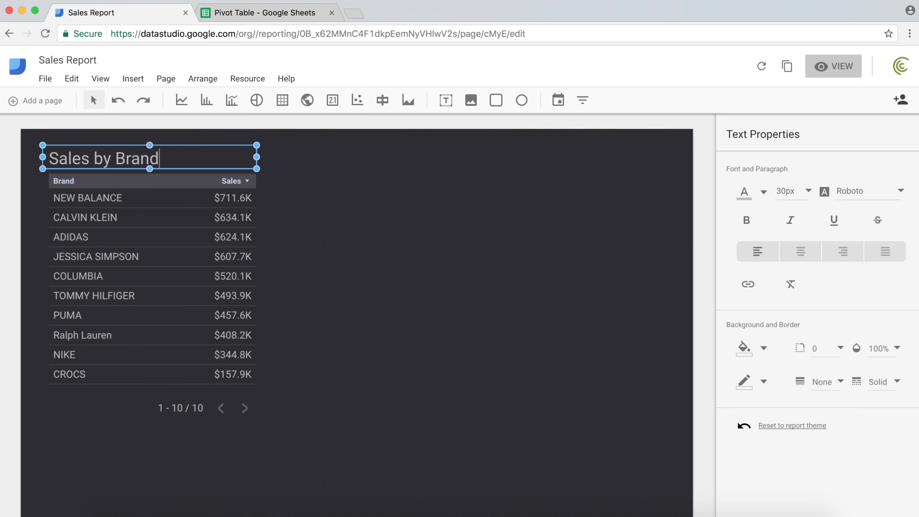
left_click(315, 185)
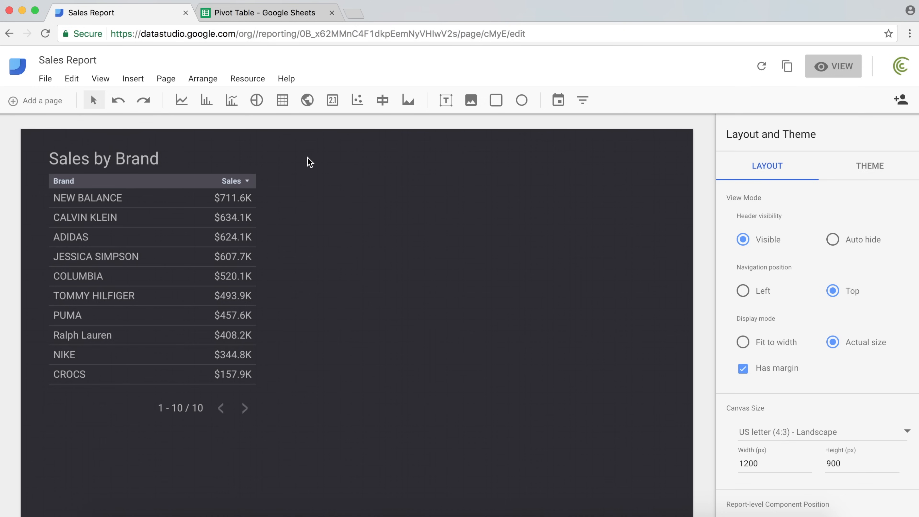
- Check the total of the Sales column on the Transactions sheet in Google Sheets and return to the Sales Report
left_click(252, 14)
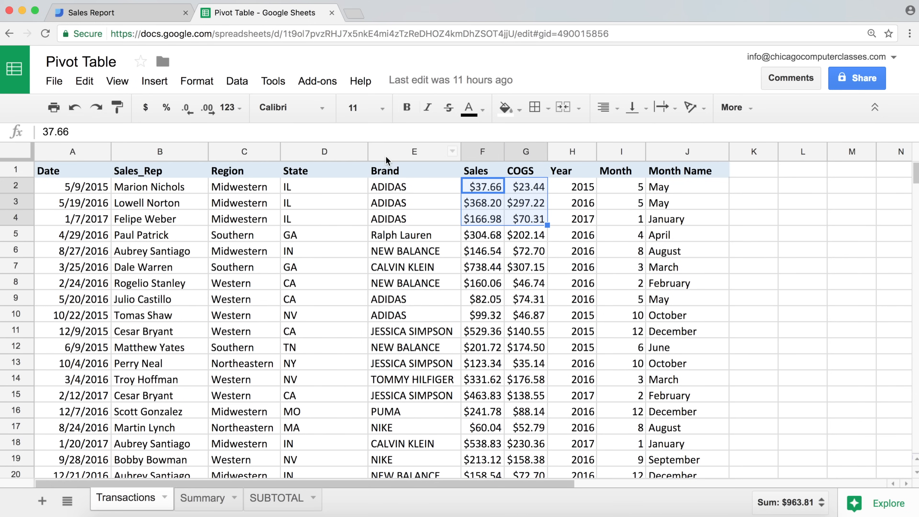
left_click(489, 151)
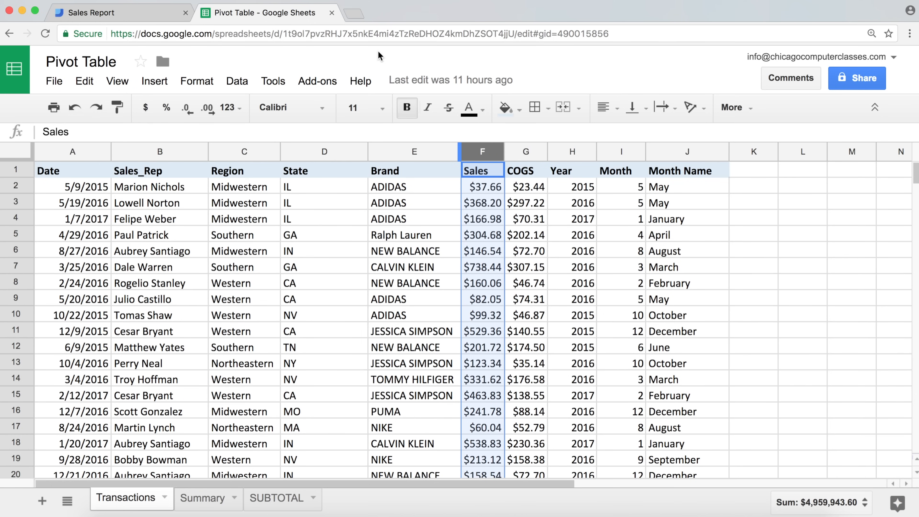
left_click(173, 7)
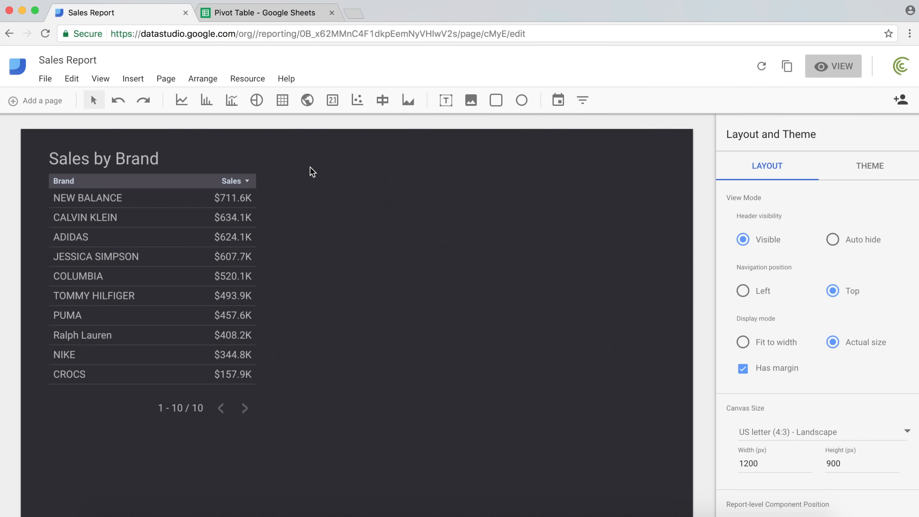
- Add a scorecard beside the brand table with Sales as its metric
left_click(333, 101)
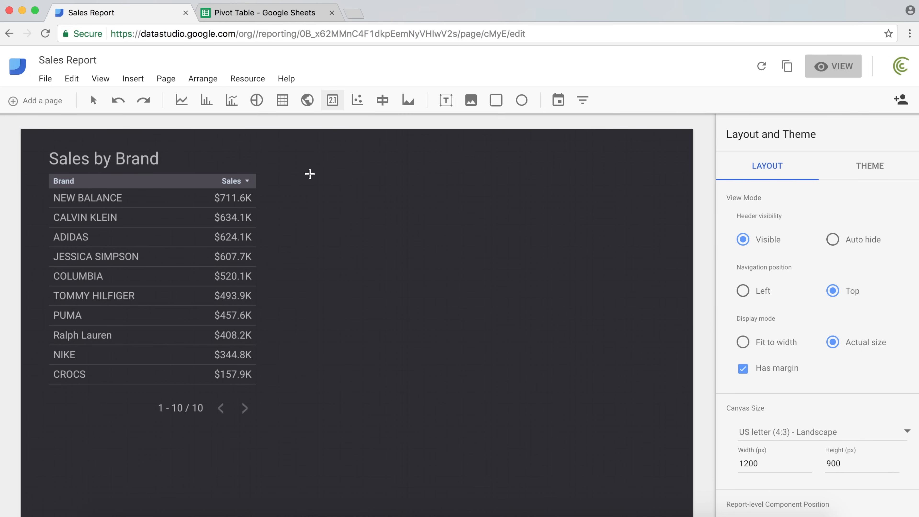
left_click_drag(304, 175, 477, 251)
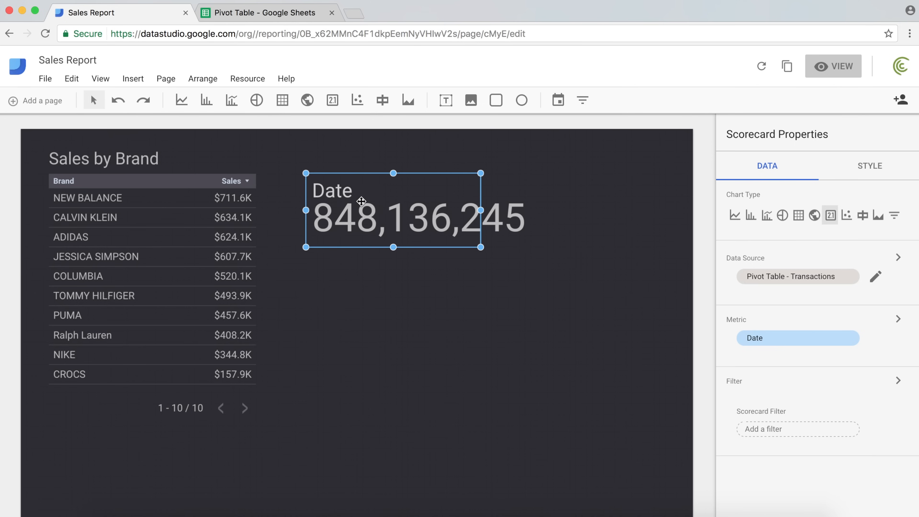
left_click(791, 340)
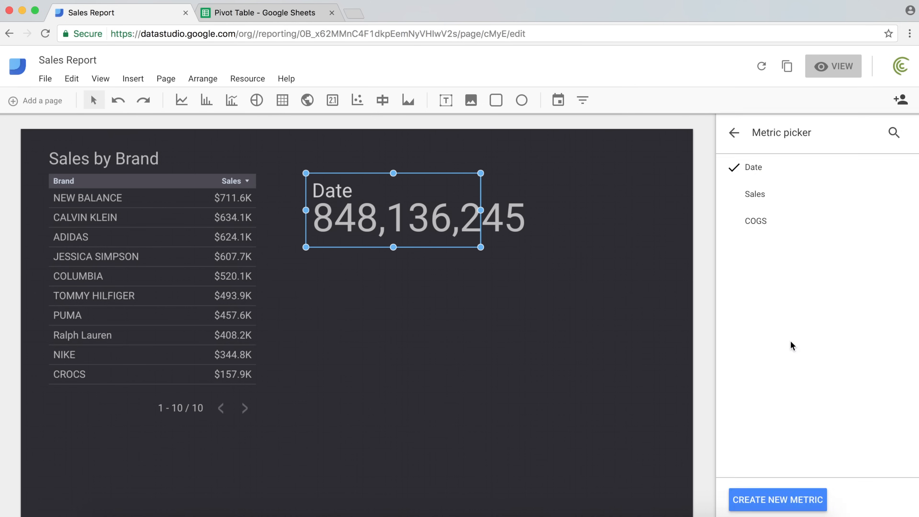
left_click(770, 198)
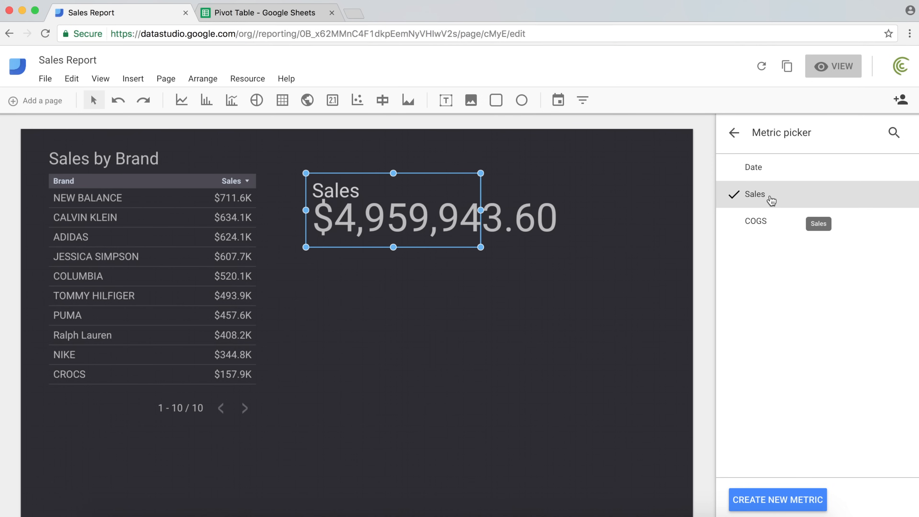
left_click(733, 132)
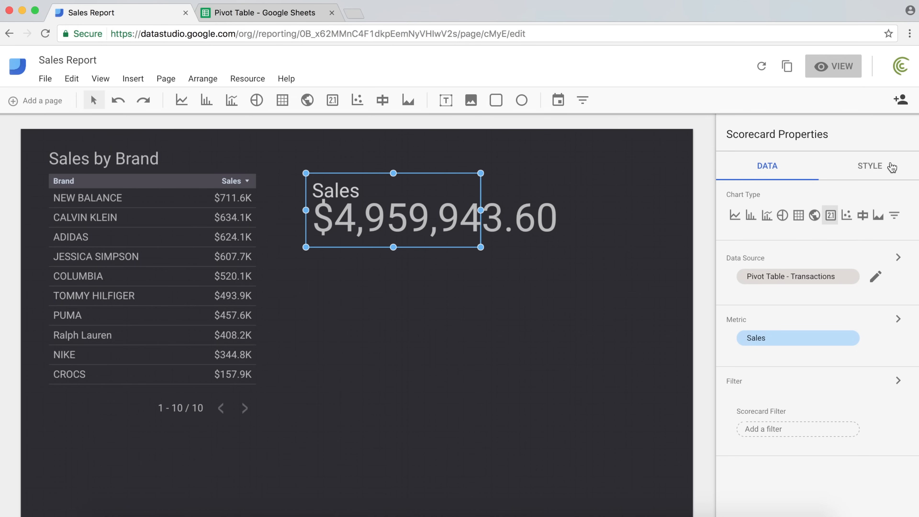
- Turn on compact numbers for the scorecard's primary metric and shrink the scorecard to fit
left_click(870, 171)
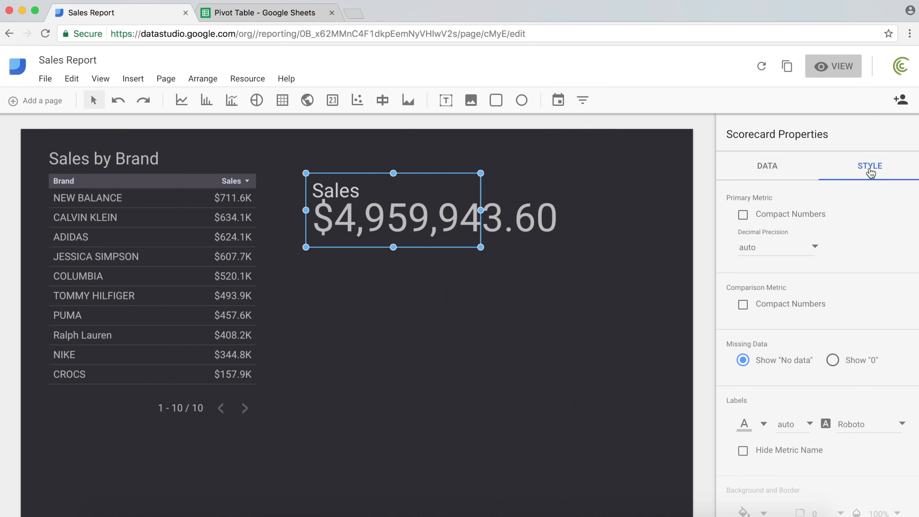
left_click(785, 222)
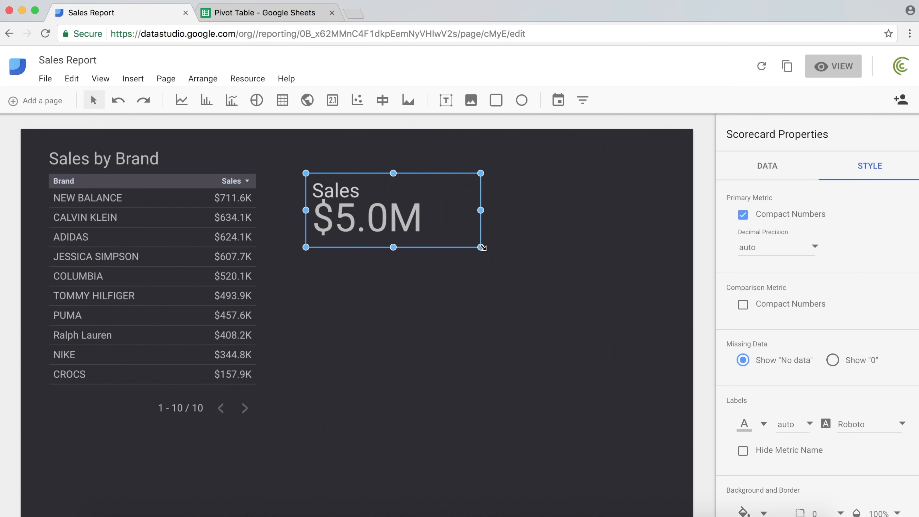
left_click_drag(482, 248, 441, 242)
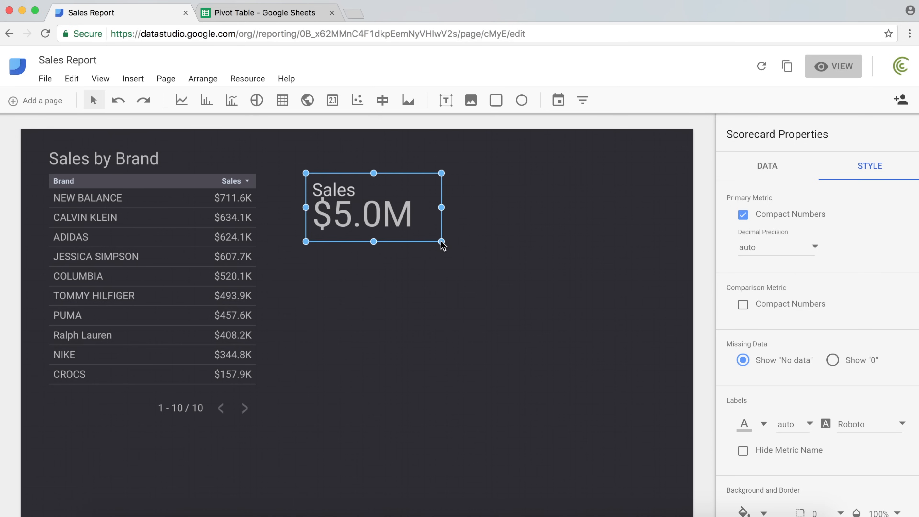
left_click(488, 234)
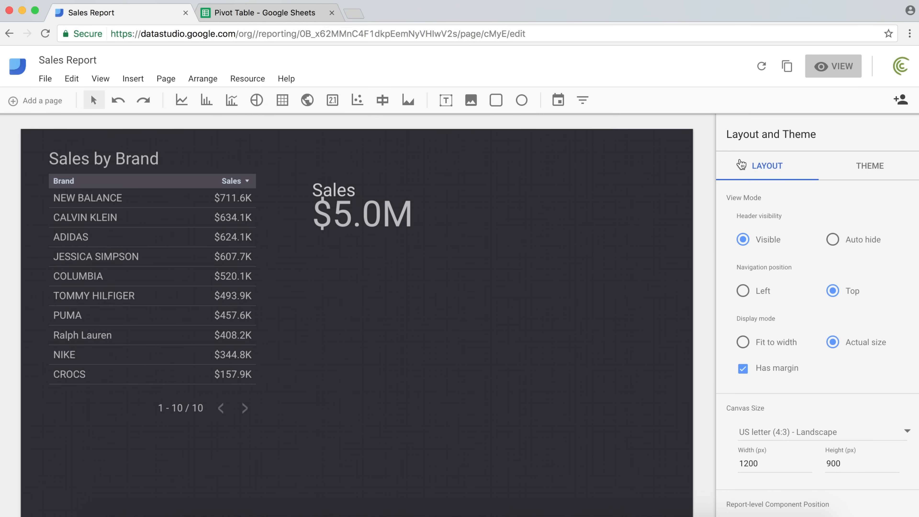
- Add a filter control below the Sales scorecard and set its dimension to Year
left_click(581, 100)
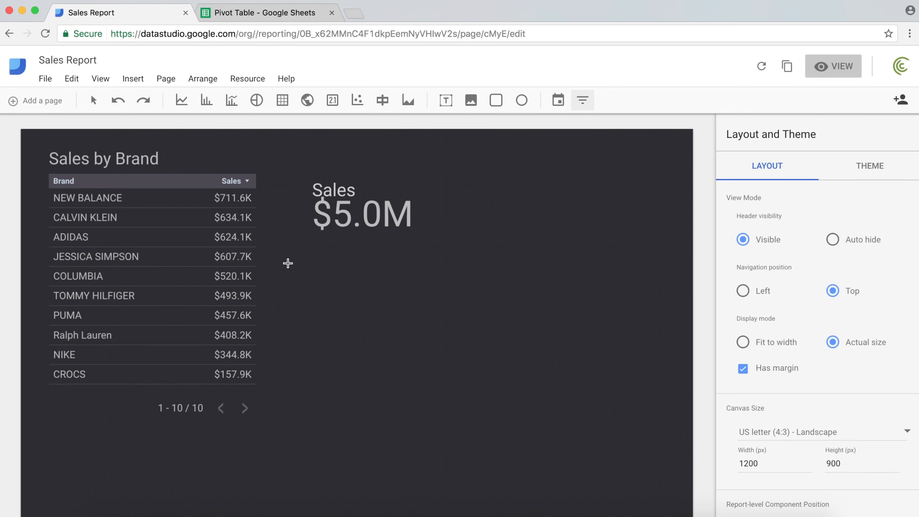
left_click_drag(287, 267, 425, 410)
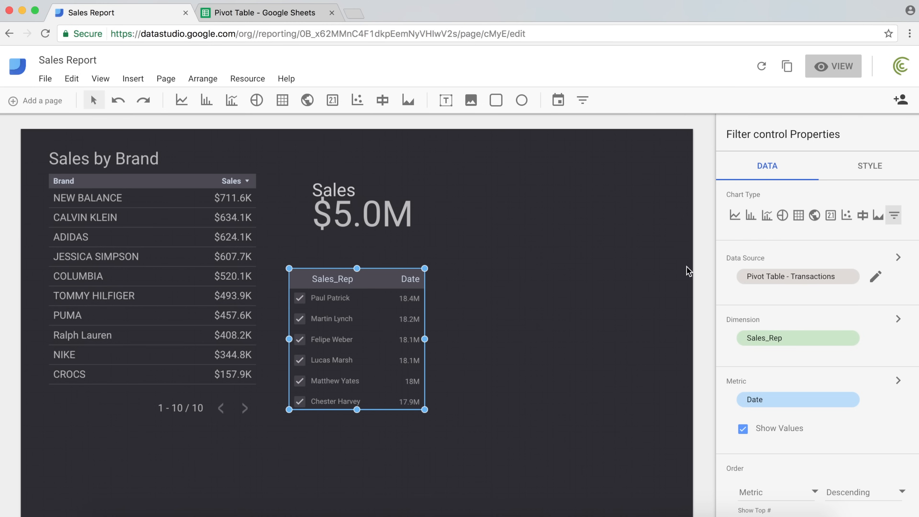
scroll(791, 320, "down", 1)
left_click(790, 306)
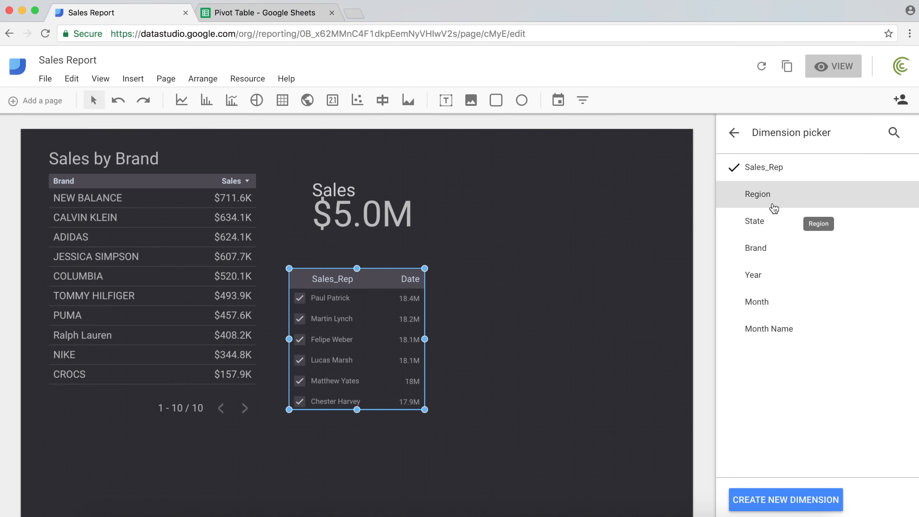
left_click(767, 278)
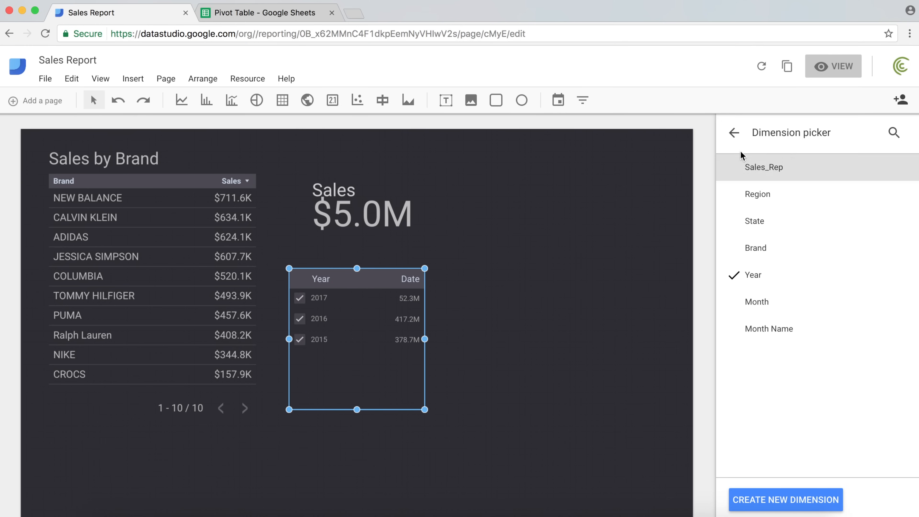
left_click(733, 133)
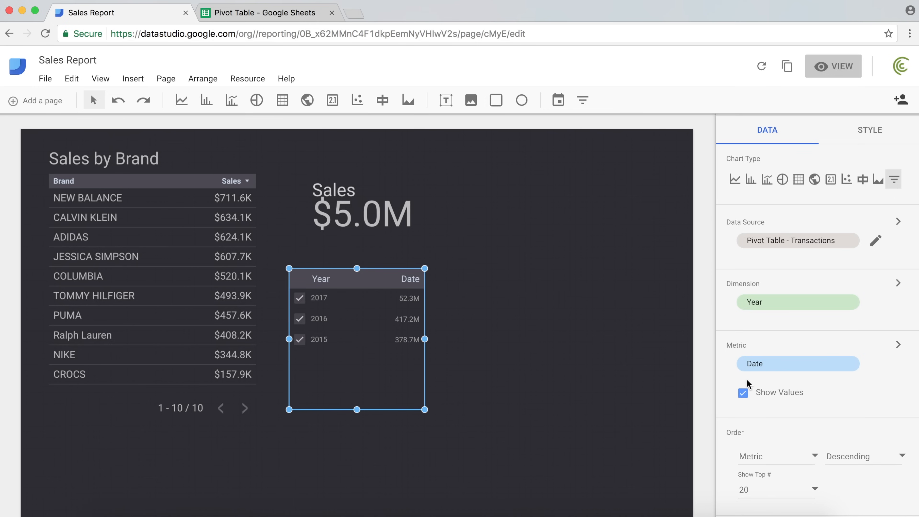
- Set the Year filter's metric to Sales with values hidden, and shrink the control to fit its list of years
left_click(832, 367)
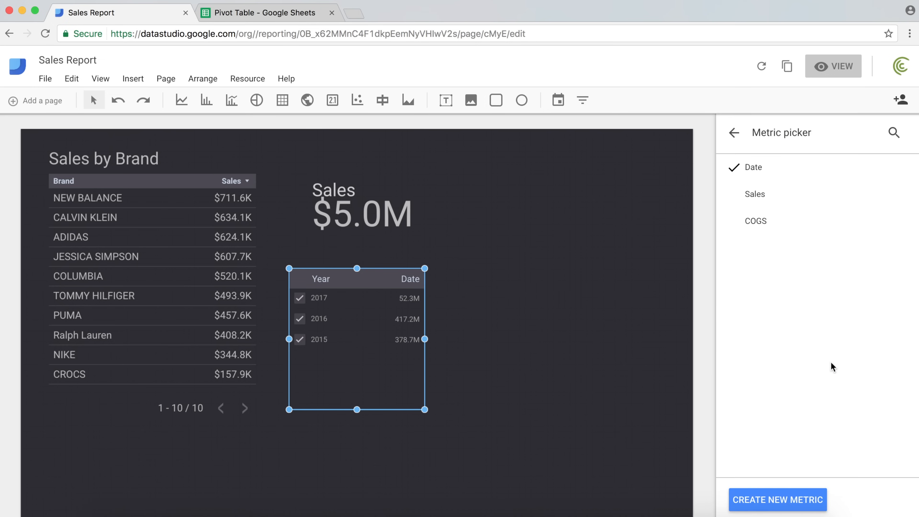
left_click(803, 195)
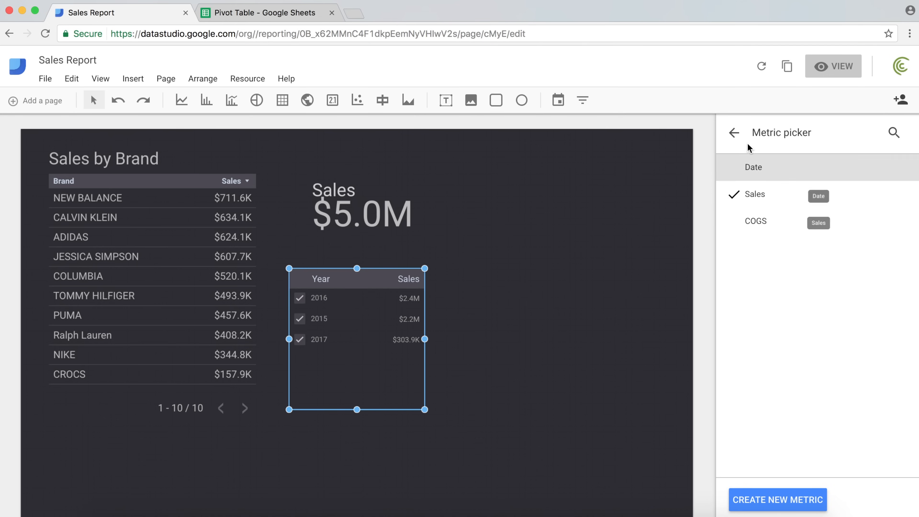
left_click(733, 132)
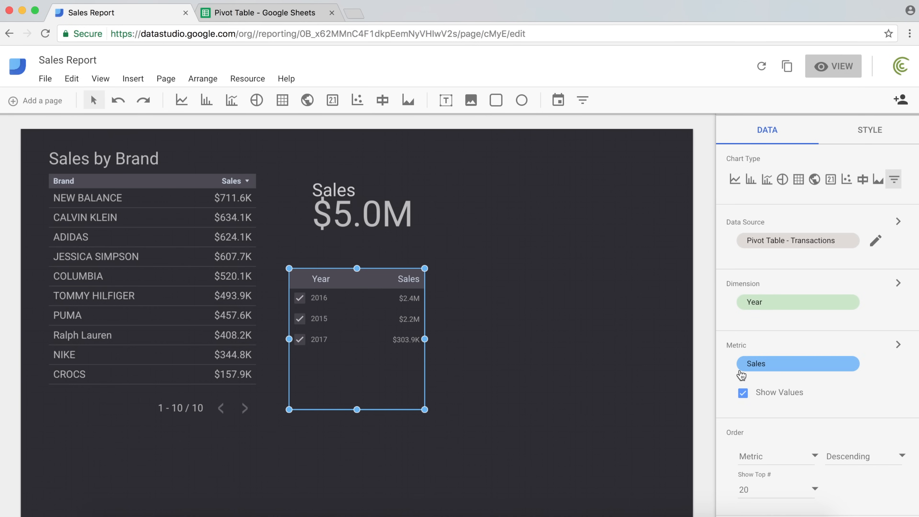
left_click(744, 394)
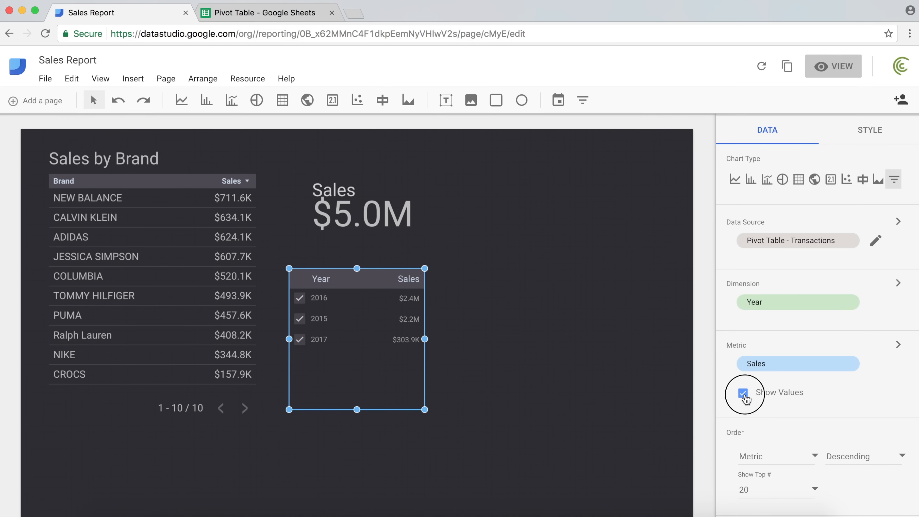
left_click_drag(426, 410, 360, 356)
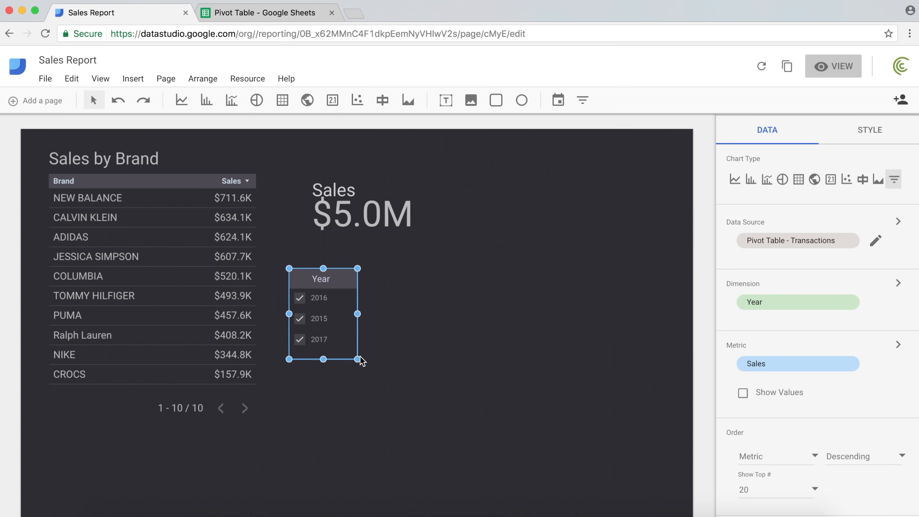
- Fill the Year filter control's background with dark grey
left_click(863, 131)
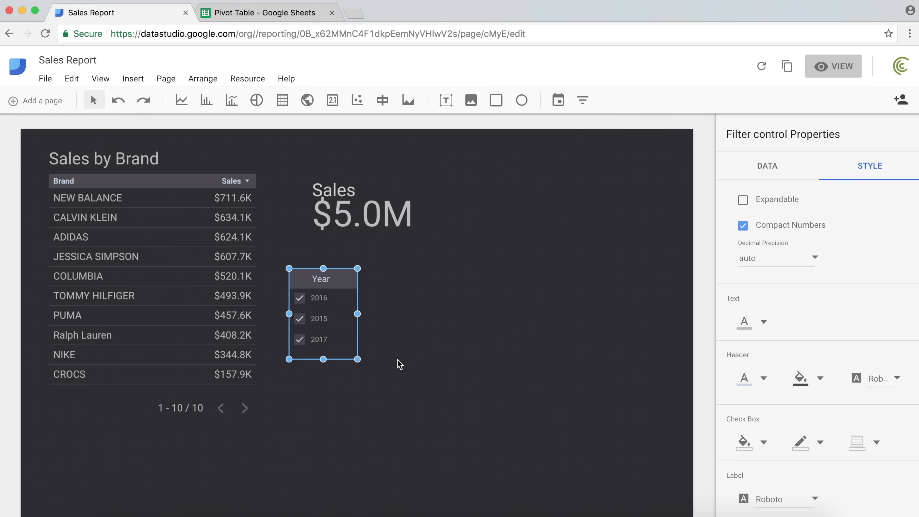
scroll(819, 250, "down", 3)
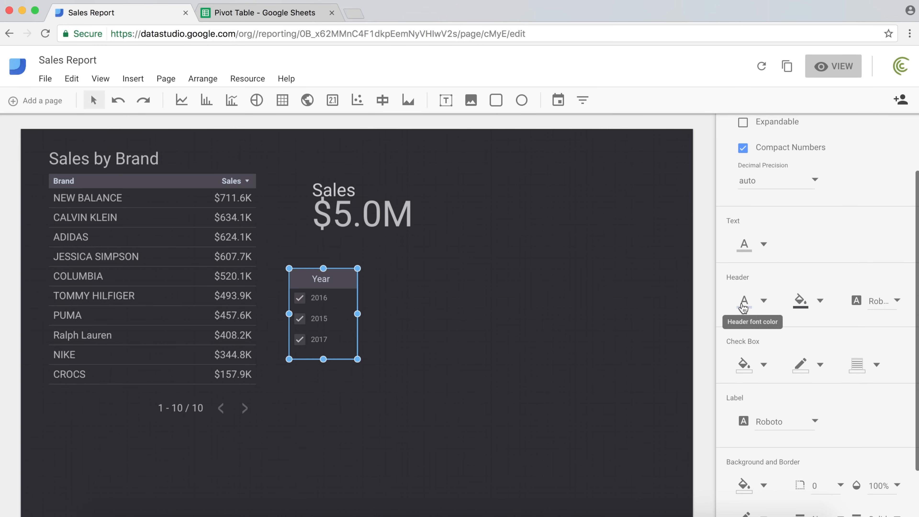
scroll(742, 308, "down", 2)
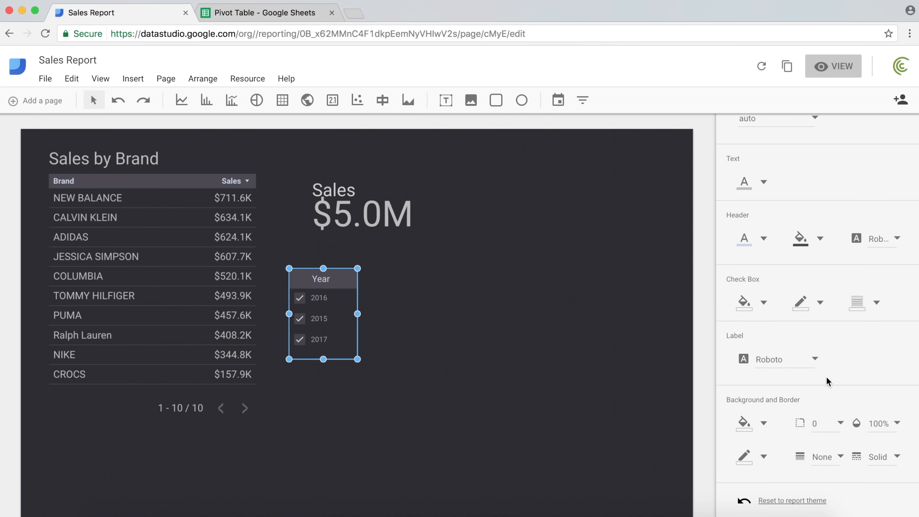
left_click(762, 424)
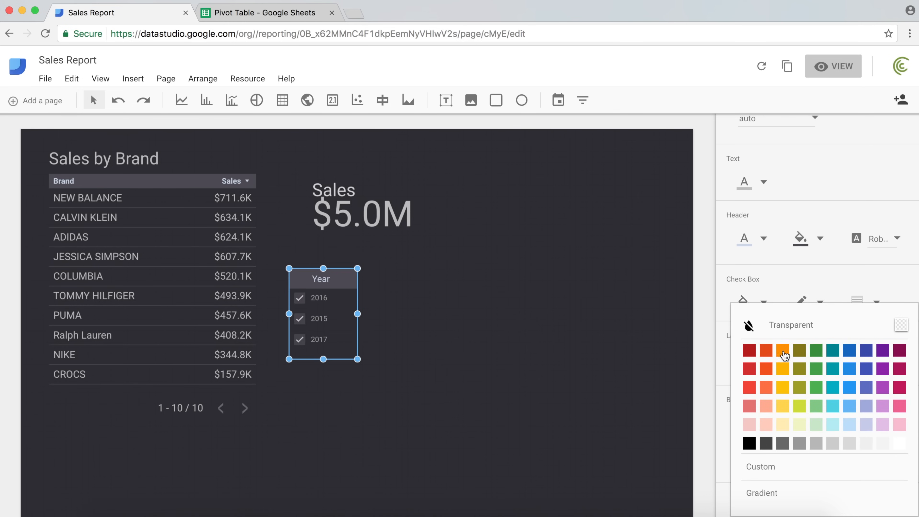
left_click(832, 444)
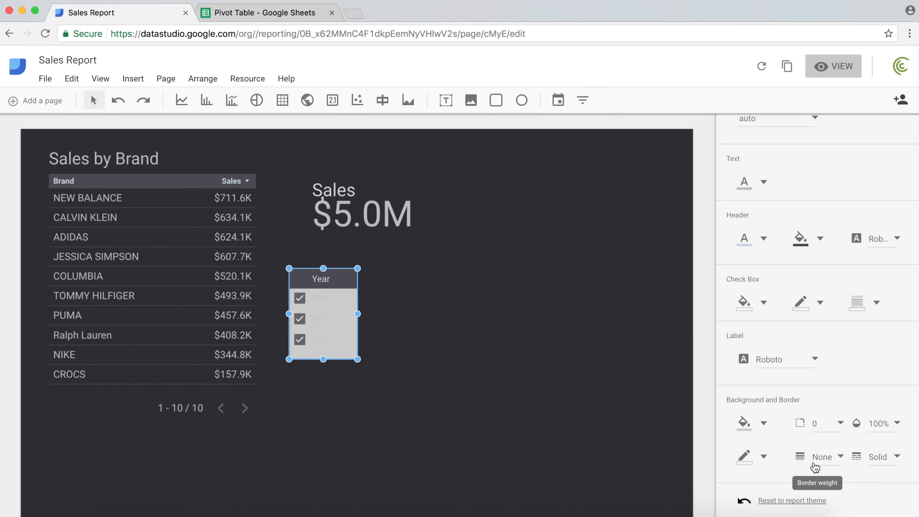
left_click(761, 463)
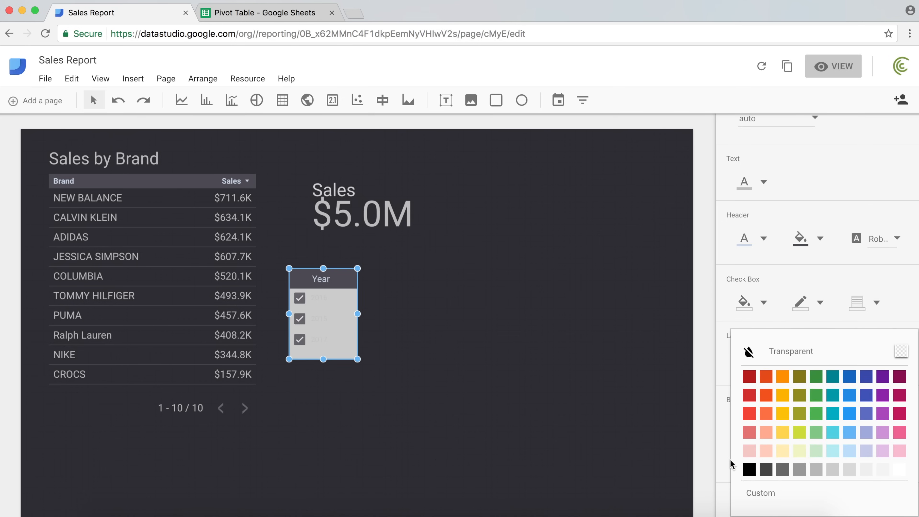
left_click(723, 463)
left_click(763, 423)
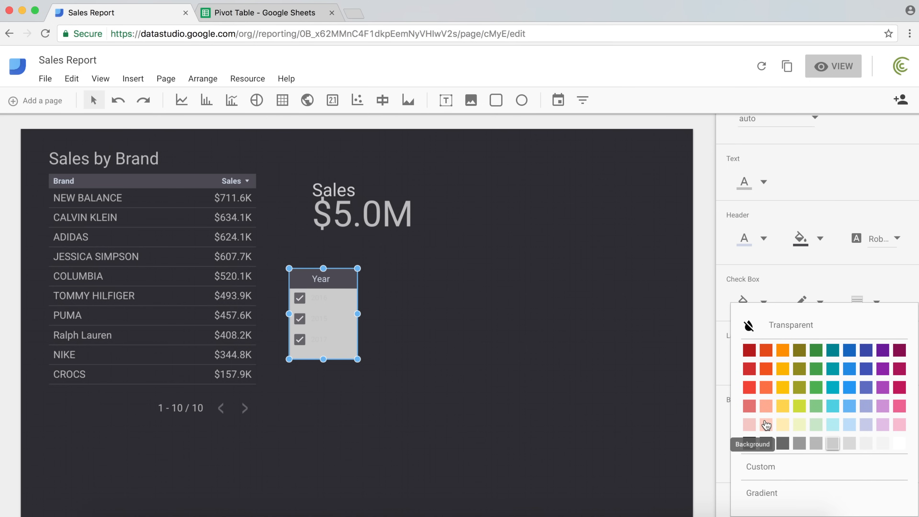
left_click(785, 446)
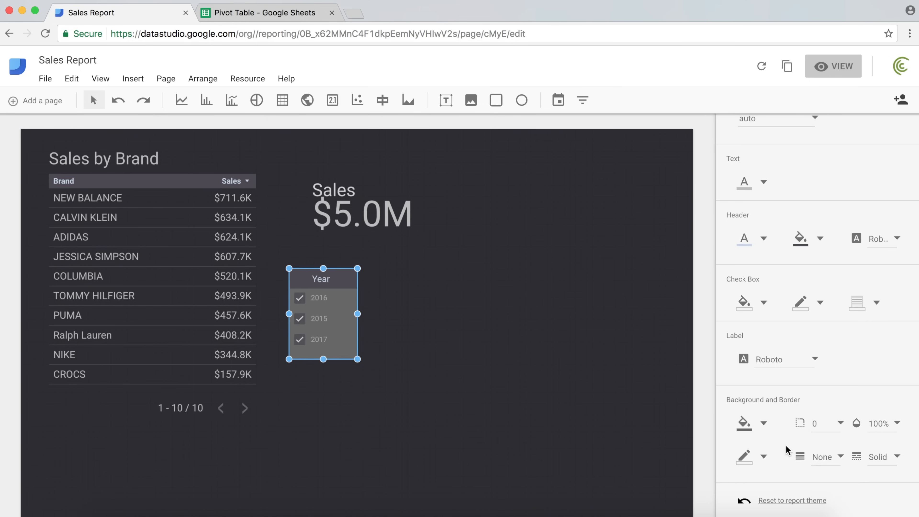
left_click(503, 304)
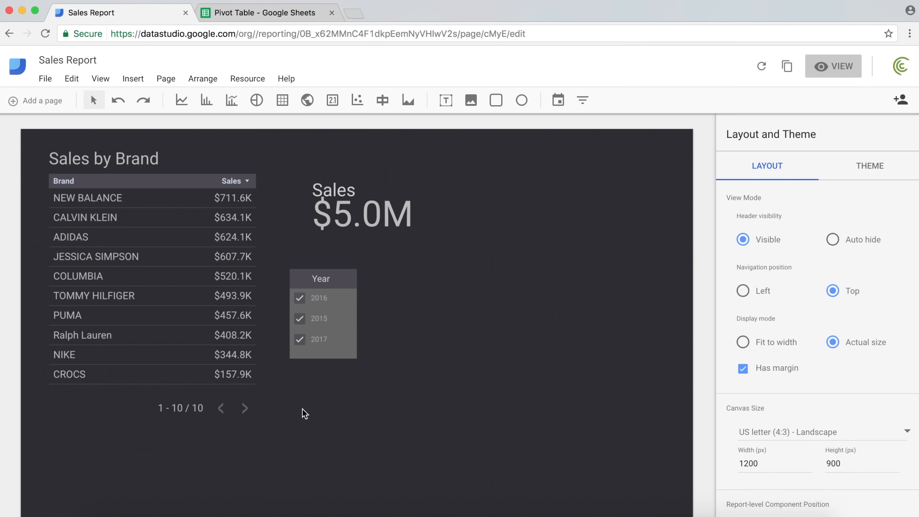
- Move the Year filter sideways so it sits centred beneath the Sales scorecard
left_click(351, 282)
left_click_drag(348, 272, 385, 272)
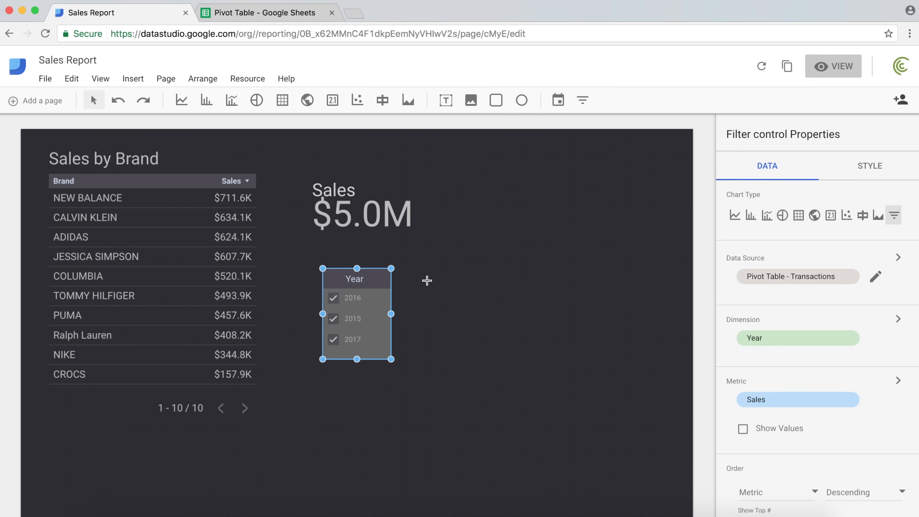
left_click(427, 280)
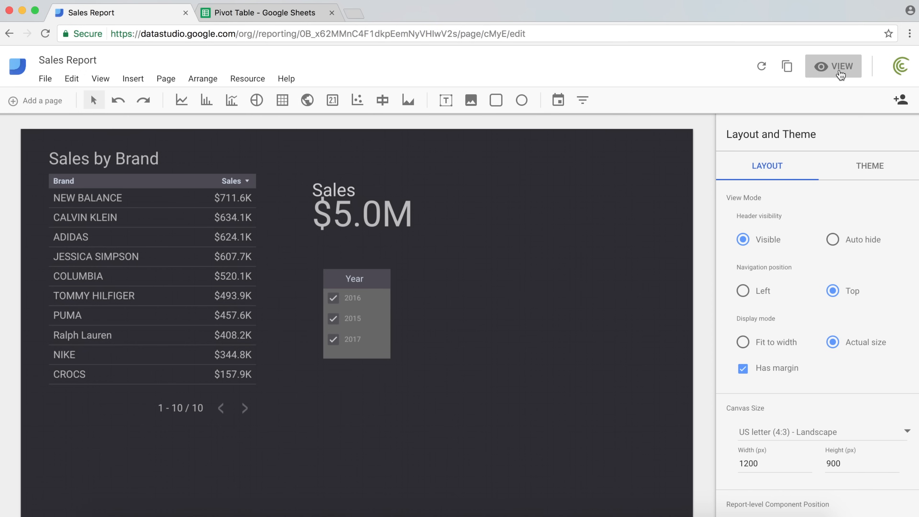
- Test the Year filter in view mode by excluding 2016 and keeping only 2015, then return to editing the report
left_click(832, 74)
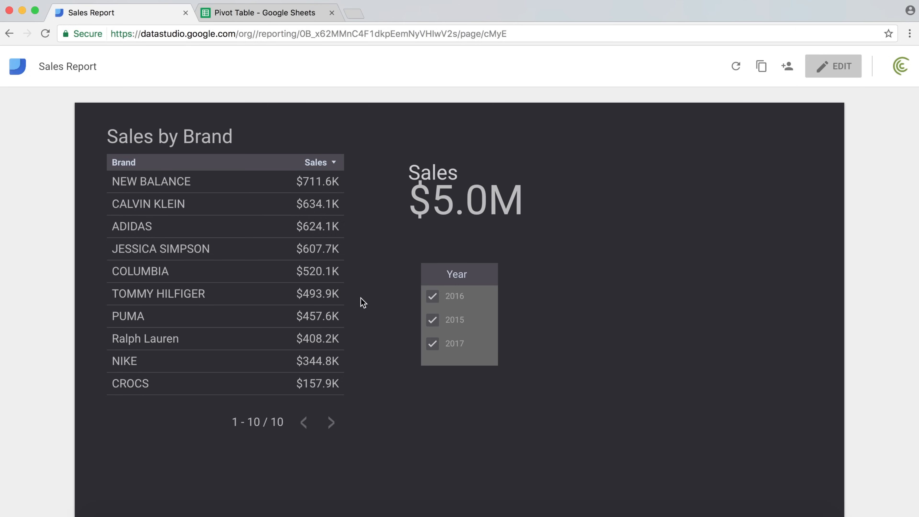
left_click(432, 296)
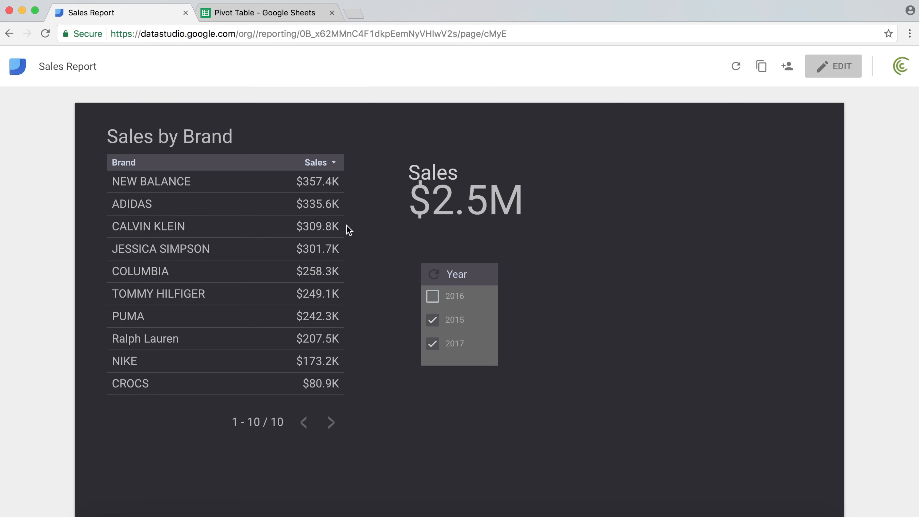
mouse_move(470, 343)
left_click(482, 323)
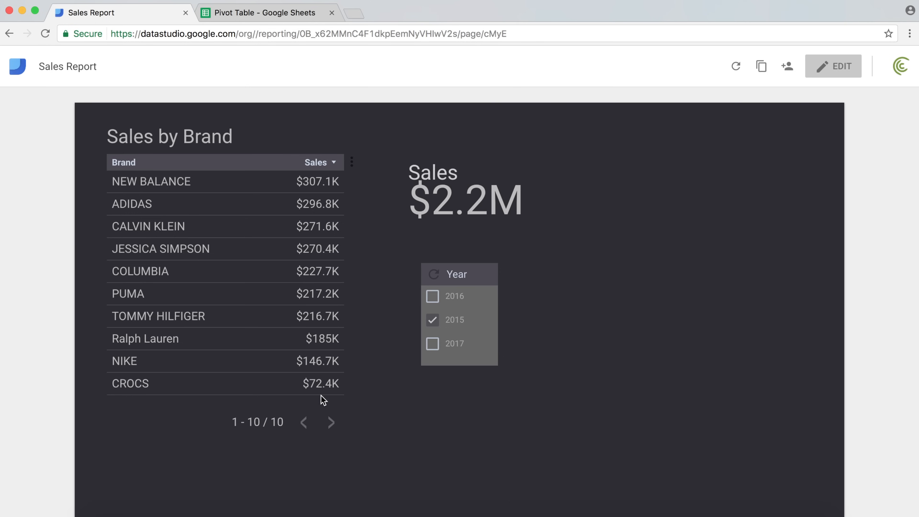
left_click(827, 72)
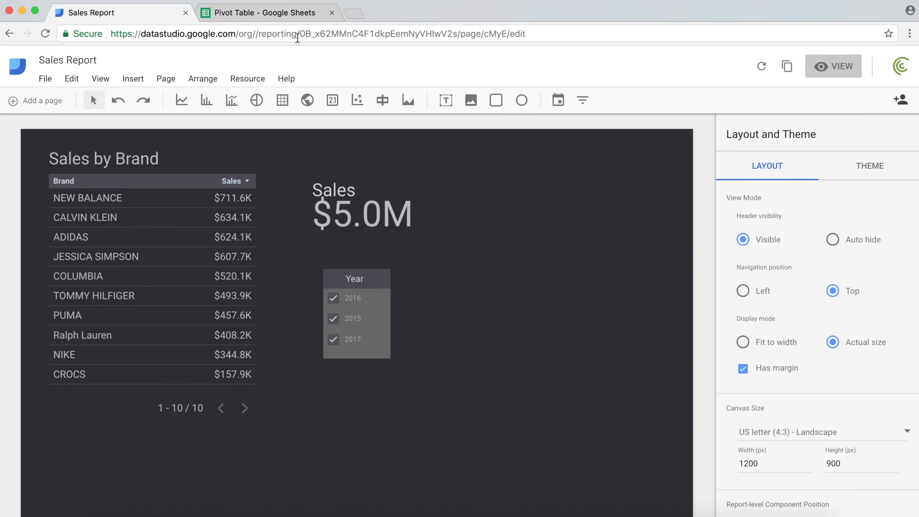
- Switch to the Pivot Table spreadsheet and examine the State column's values in the Transactions sheet
left_click(291, 15)
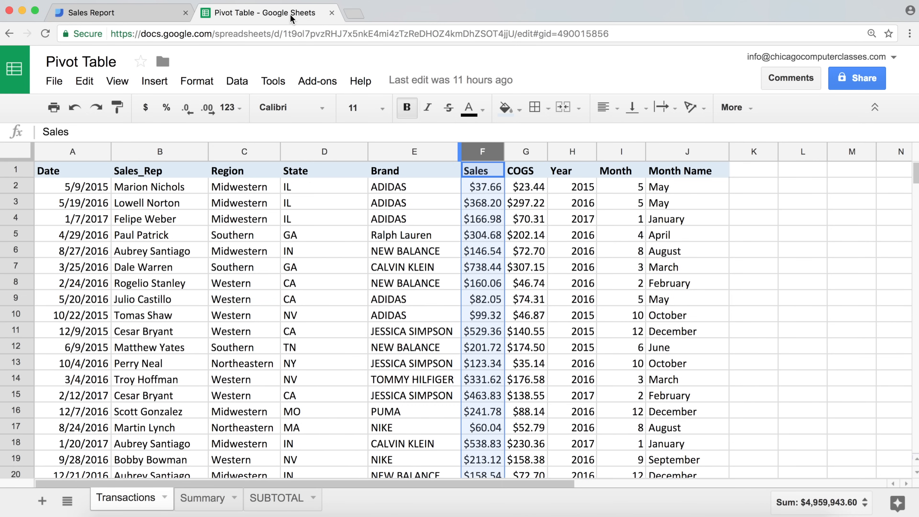
left_click(305, 150)
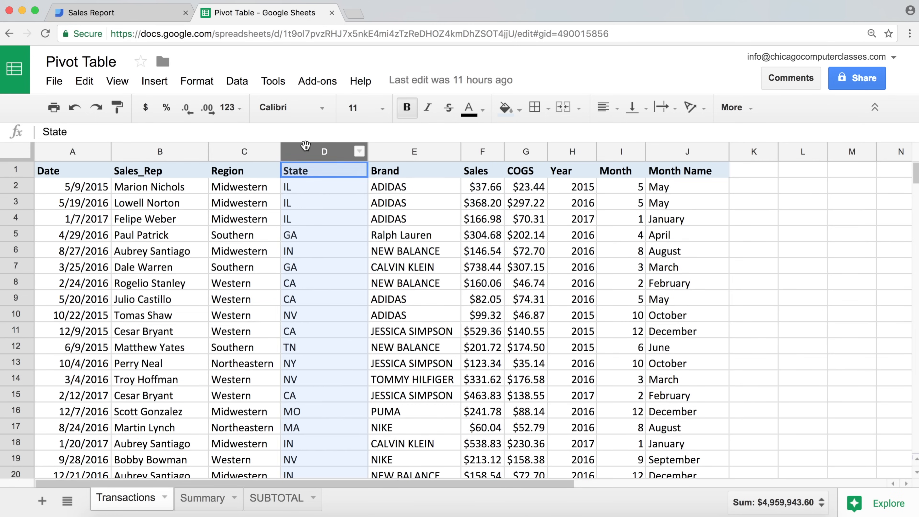
left_click(300, 193)
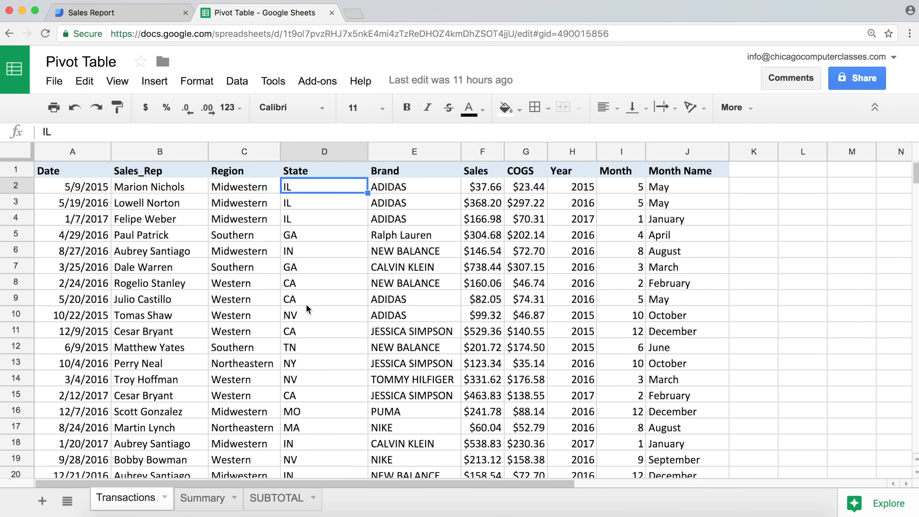
left_click(306, 271)
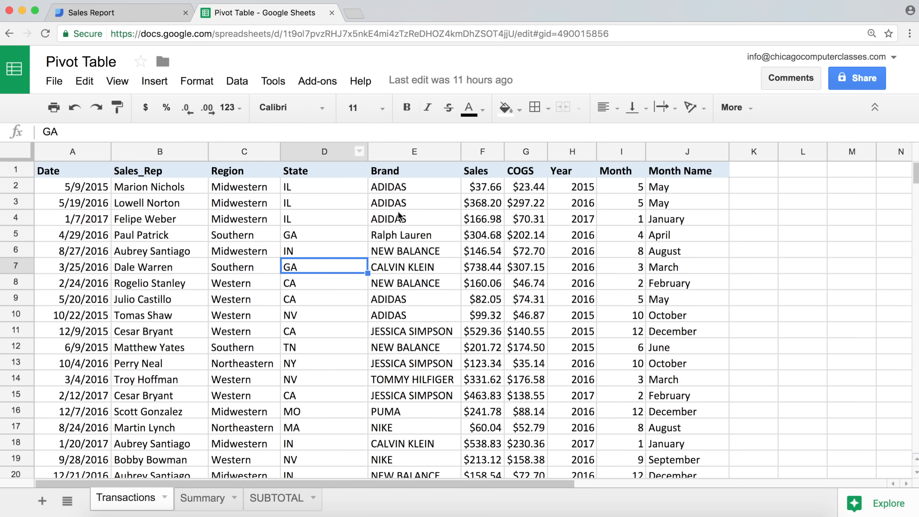
left_click(305, 191)
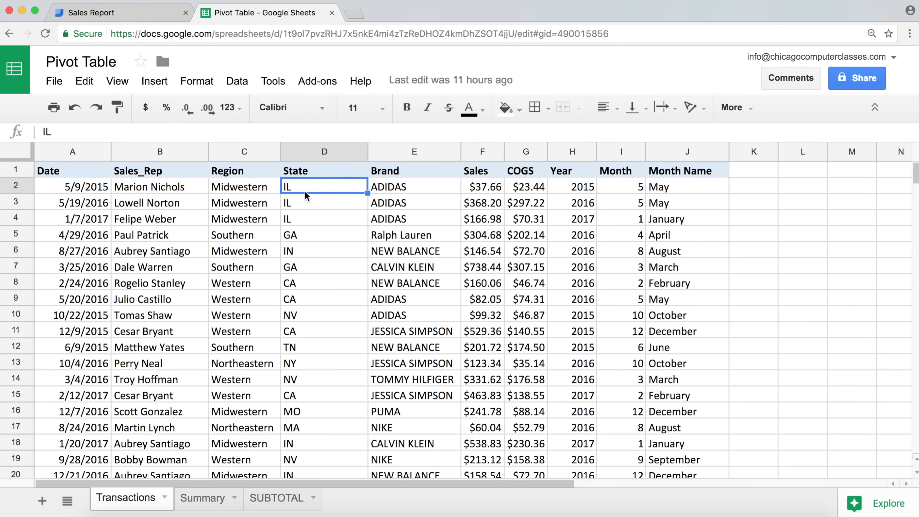
- Return to the Sales Report and add a geo map beside the Sales scorecard and Year filter
left_click(147, 17)
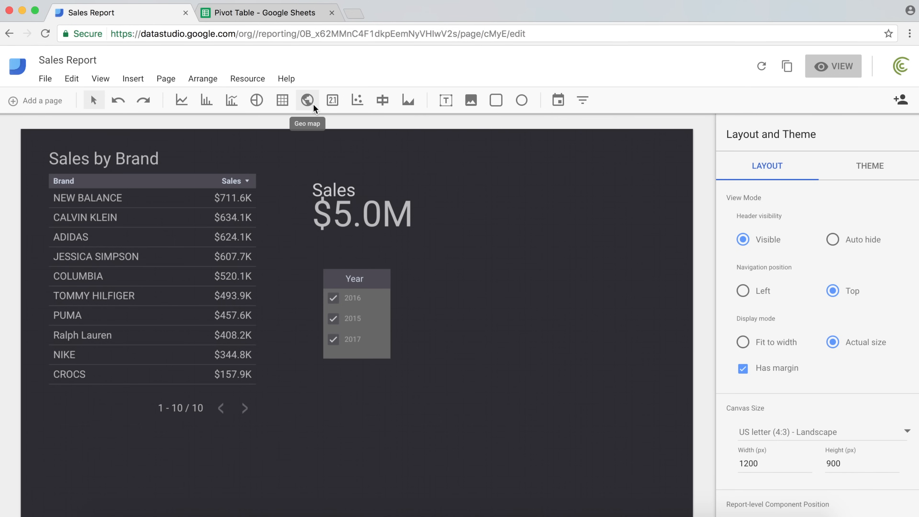
left_click(306, 101)
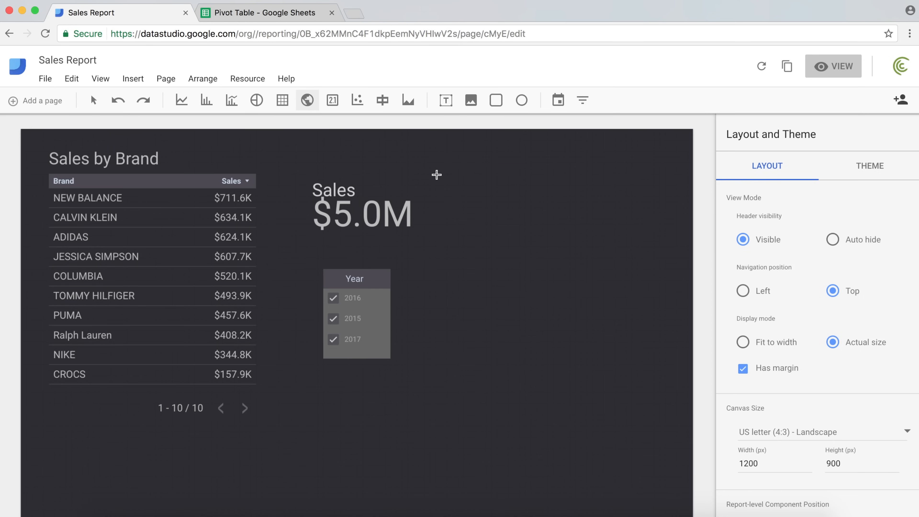
left_click_drag(438, 176, 615, 291)
left_click_drag(665, 343, 680, 330)
key("Left")
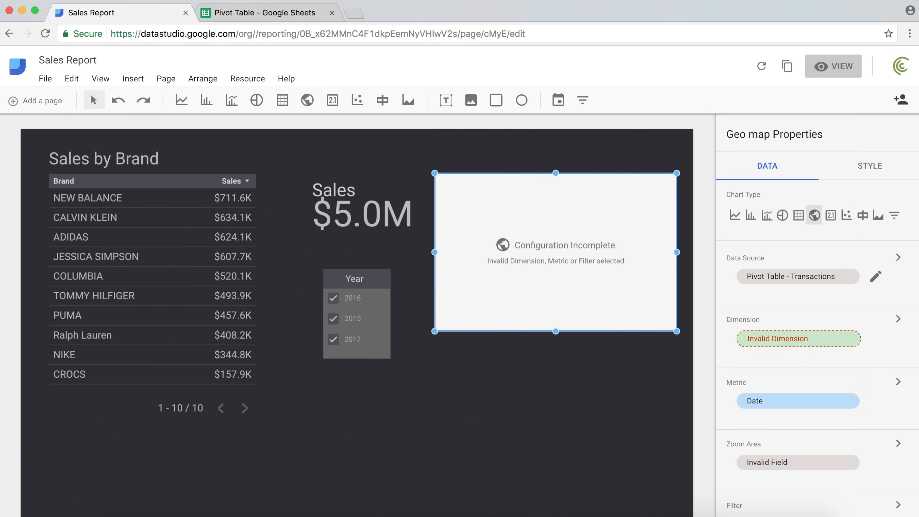
key("Left")
key("Right")
- Check which dimensions are available for the geo map
left_click(782, 340)
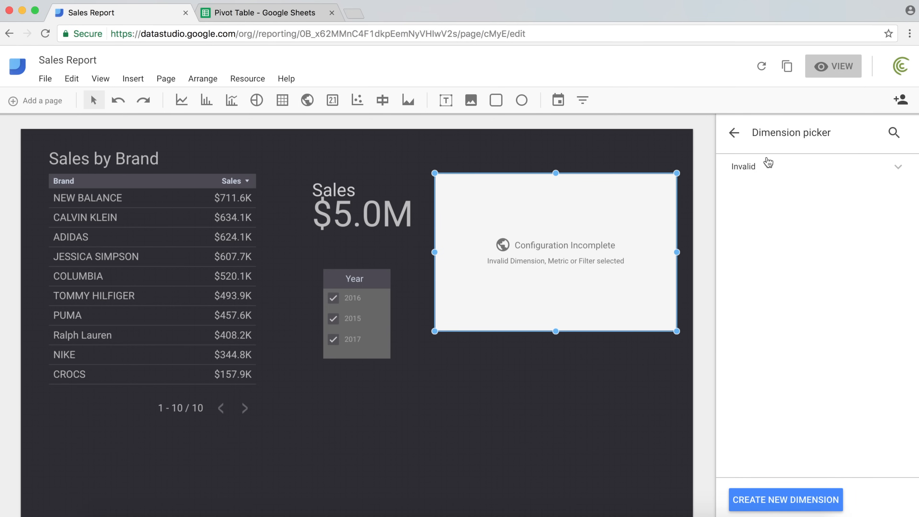
left_click(880, 171)
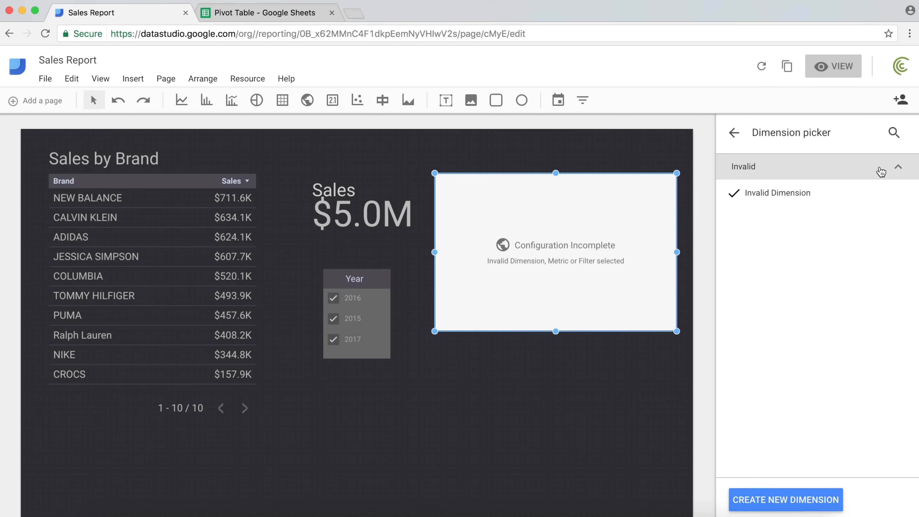
left_click(732, 132)
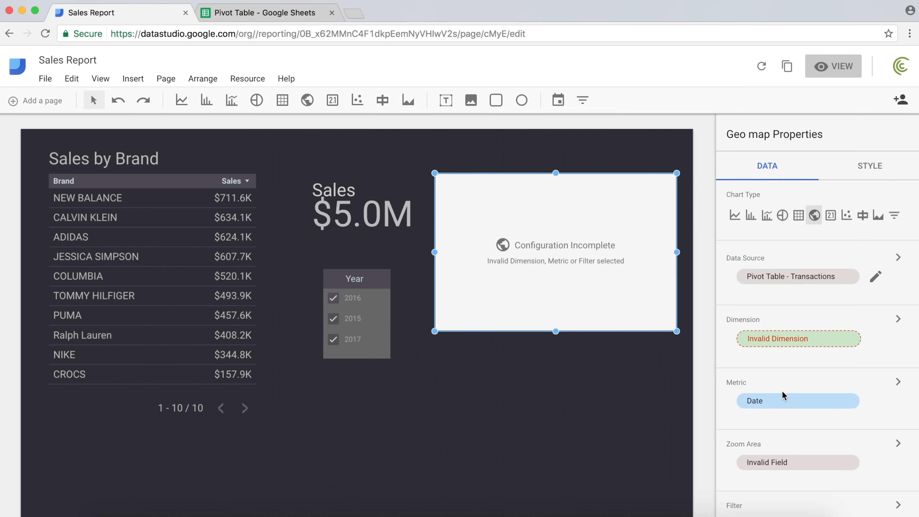
- Set the geo map's metric to Sales
scroll(777, 402, "down", 2)
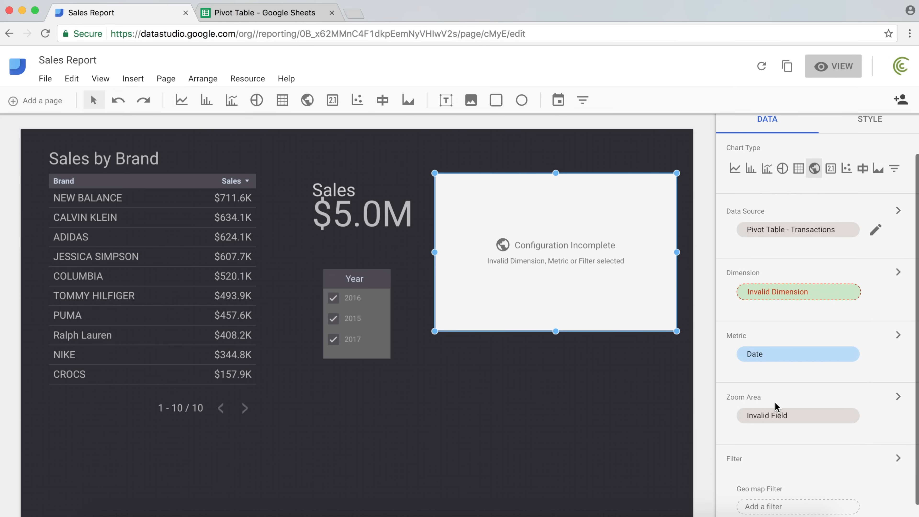
left_click(784, 357)
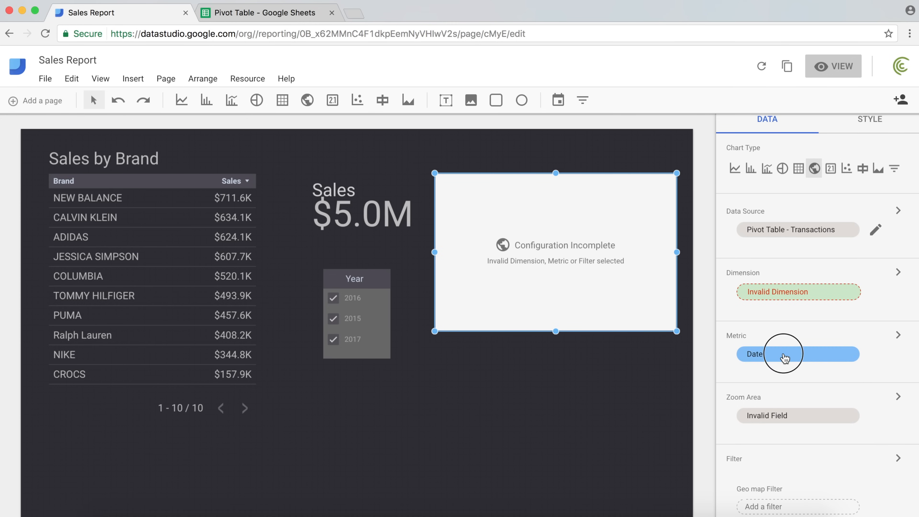
left_click(768, 186)
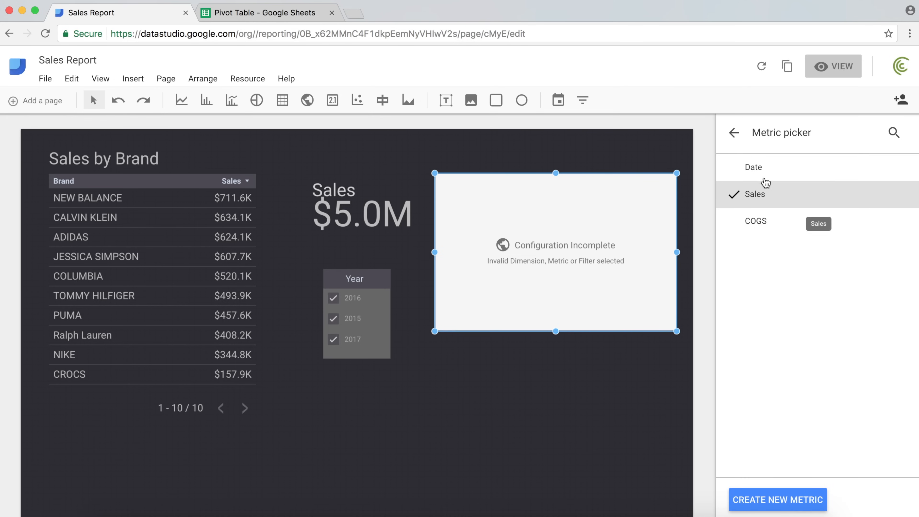
left_click(734, 137)
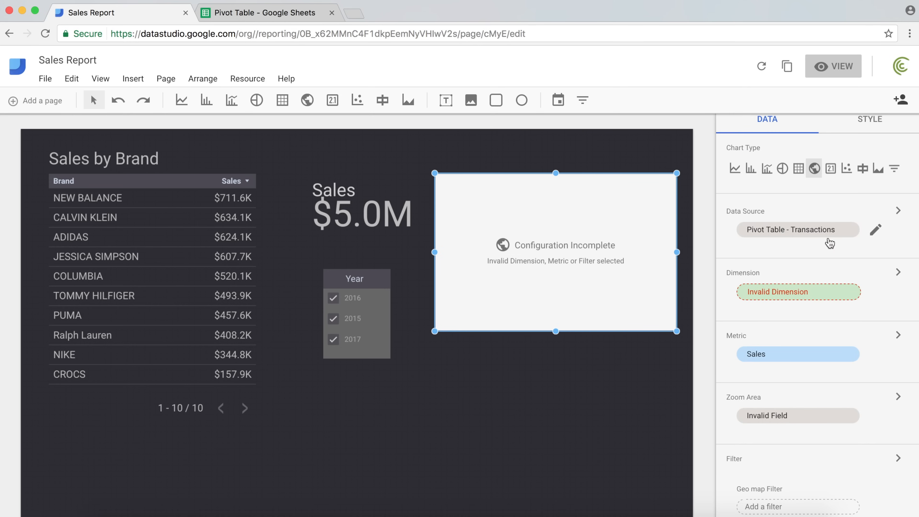
- Recheck the geo map's dimension choices, including the Invalid group, and review its remaining data settings
left_click(765, 295)
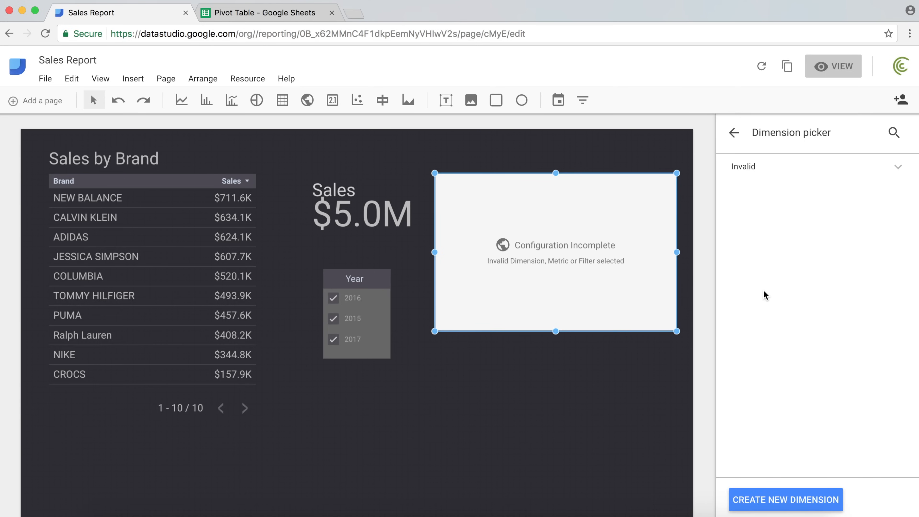
left_click(797, 169)
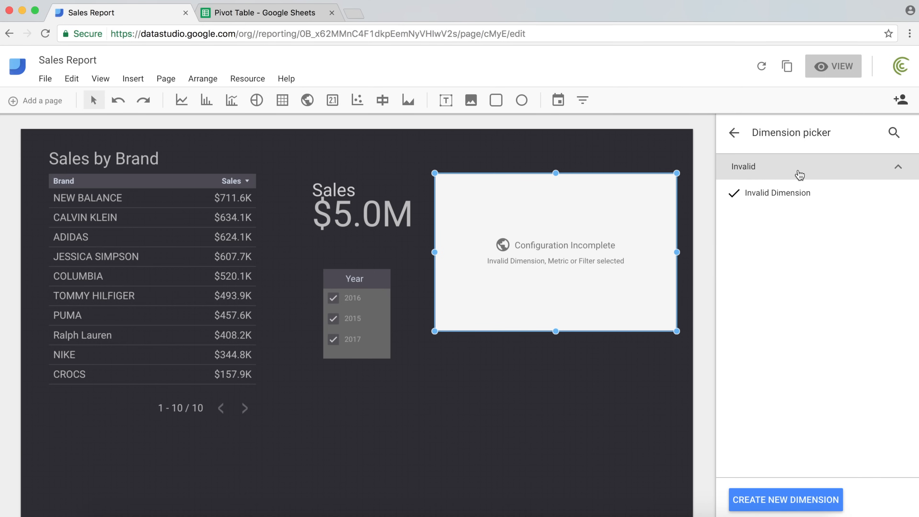
left_click(735, 197)
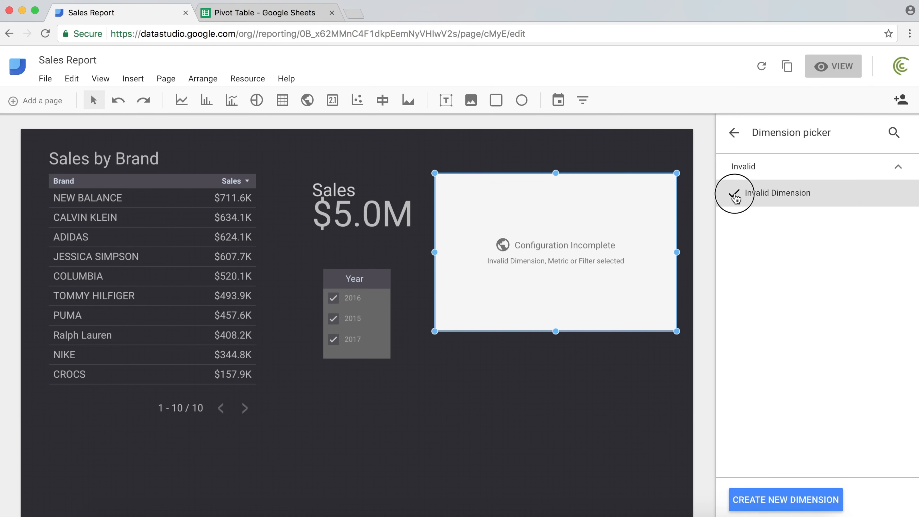
left_click(738, 130)
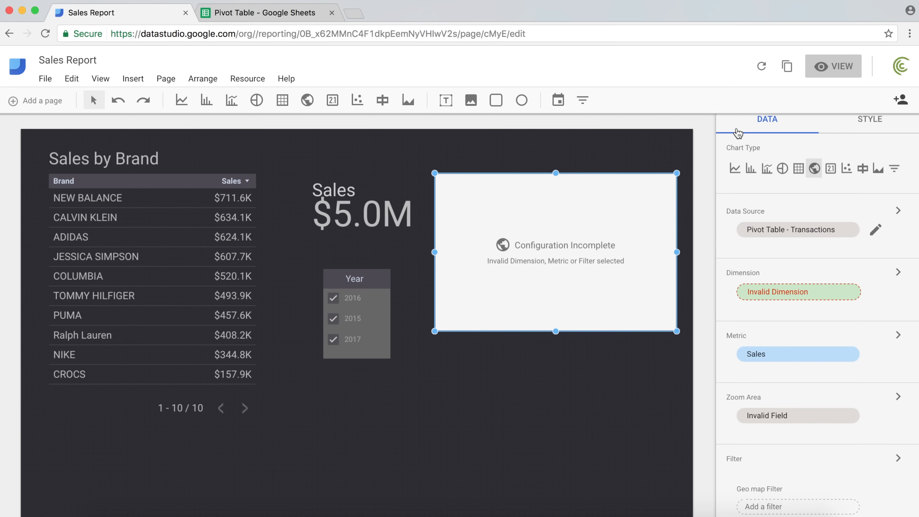
scroll(793, 375, "down", 1)
scroll(793, 375, "up", 2)
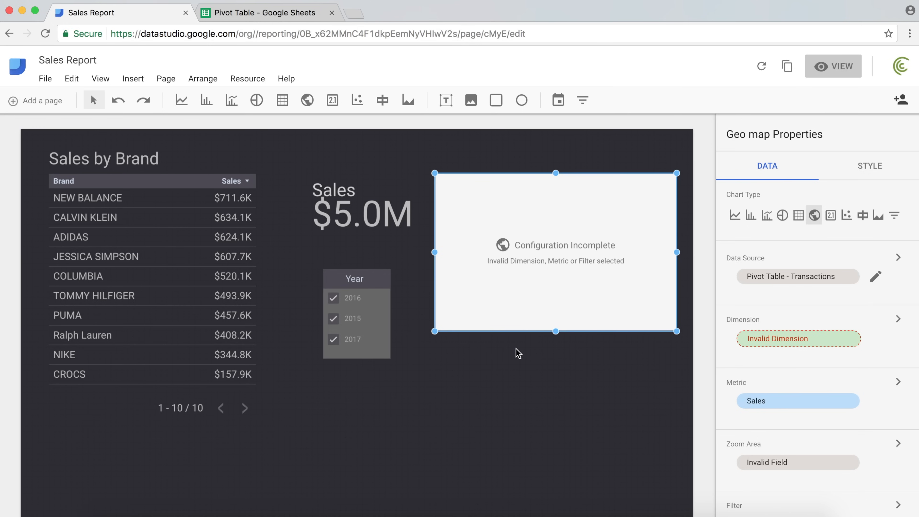
- Change the State field's type from Text to the Geo type Region in the Pivot Table - Transactions data source
scroll(826, 323, "down", 3)
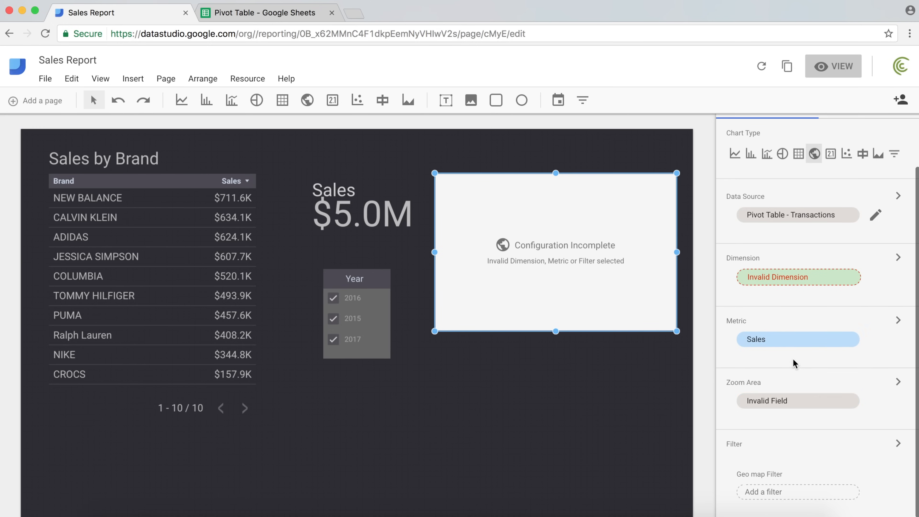
scroll(790, 382, "up", 3)
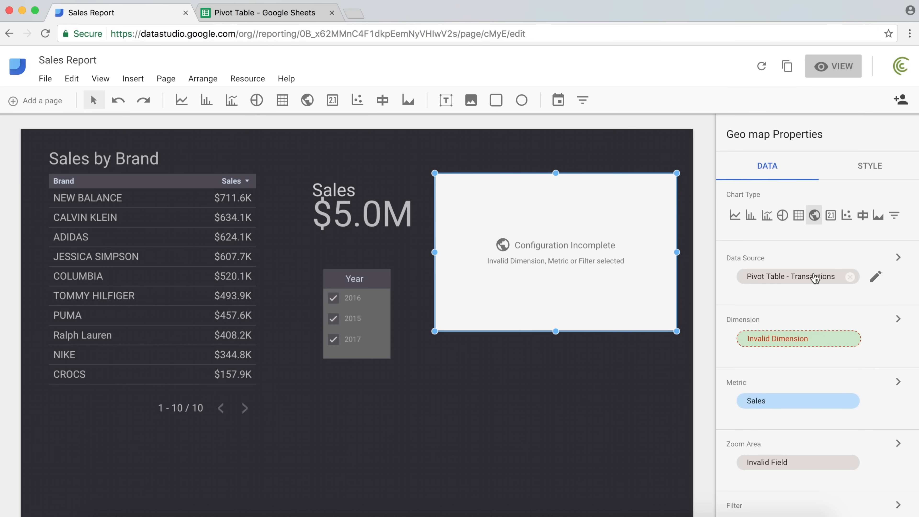
left_click(876, 278)
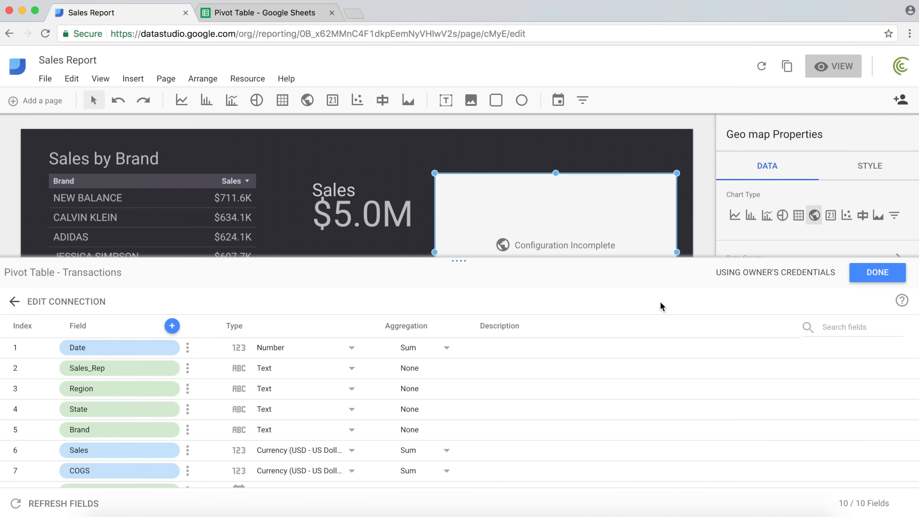
scroll(300, 380, "down", 3)
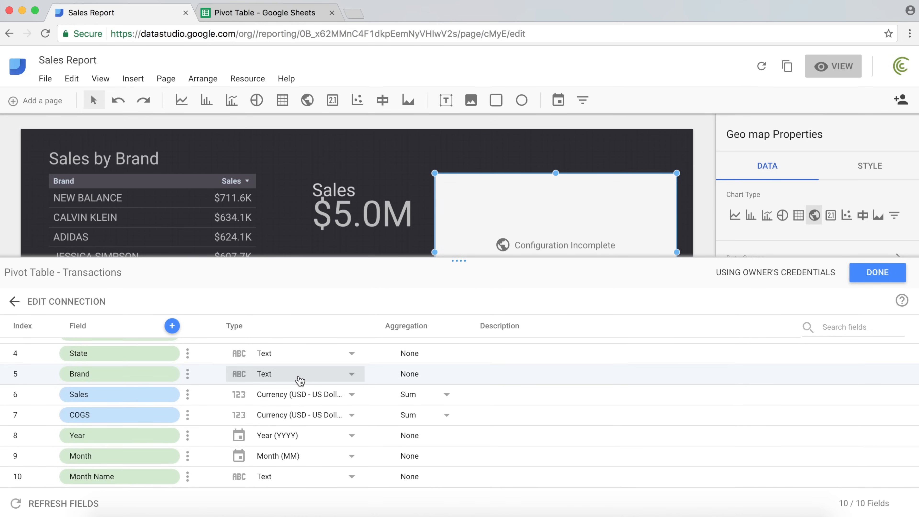
scroll(302, 391, "up", 2)
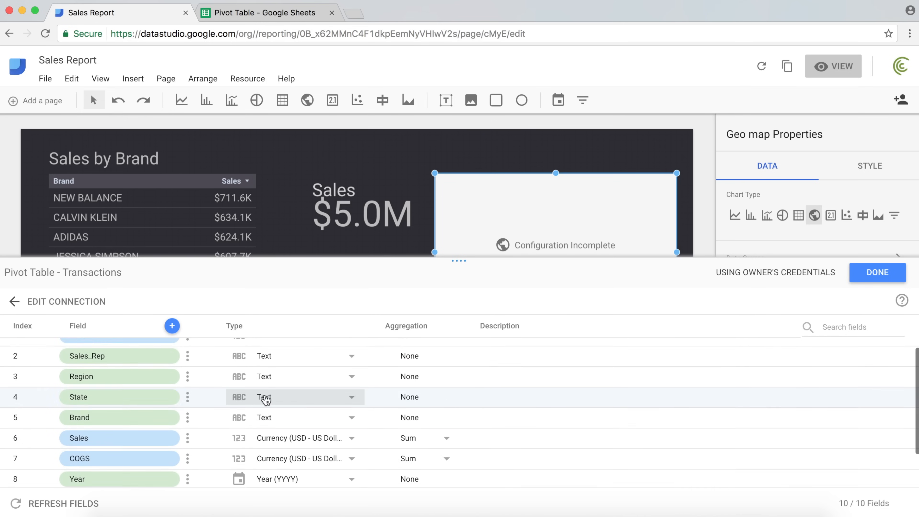
left_click(303, 404)
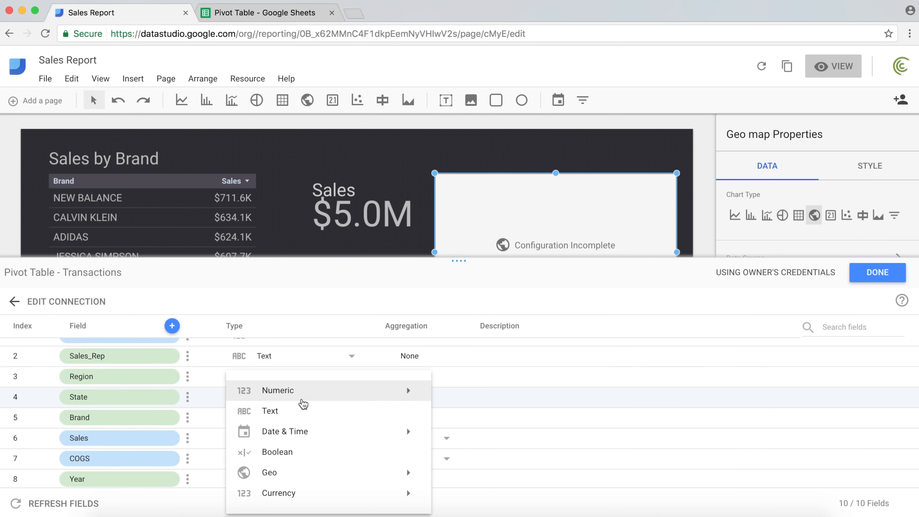
mouse_move(328, 479)
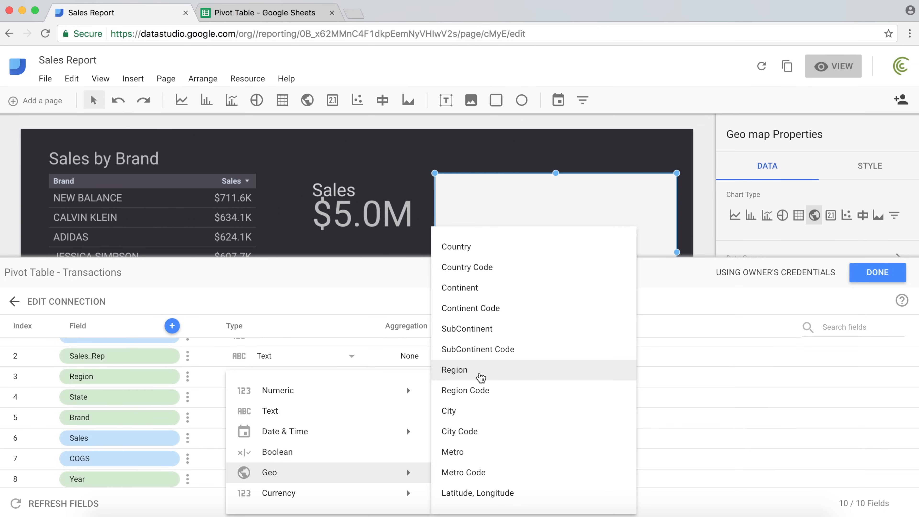
left_click(479, 377)
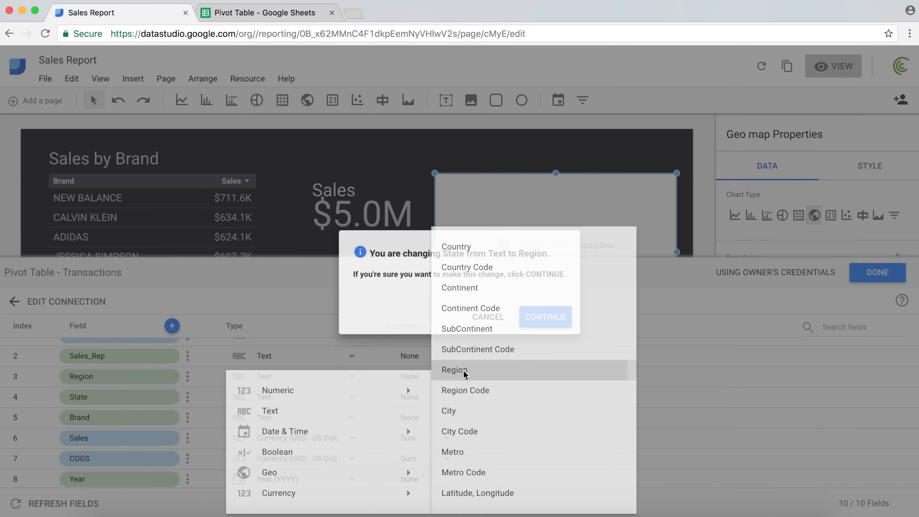
left_click(551, 321)
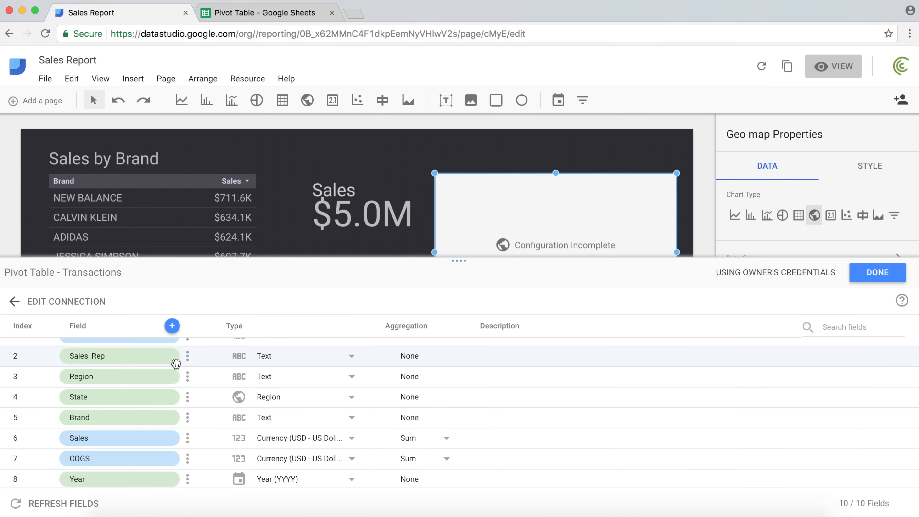
scroll(264, 396, "up", 2)
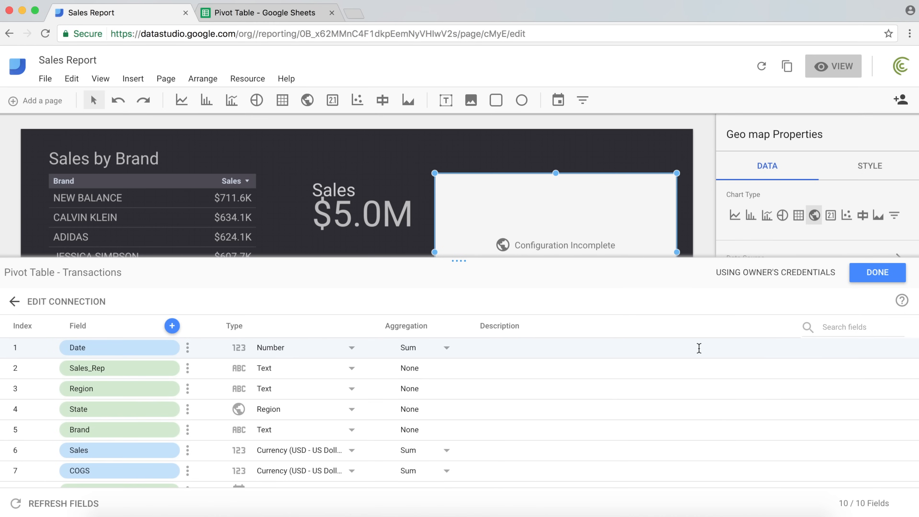
left_click(881, 278)
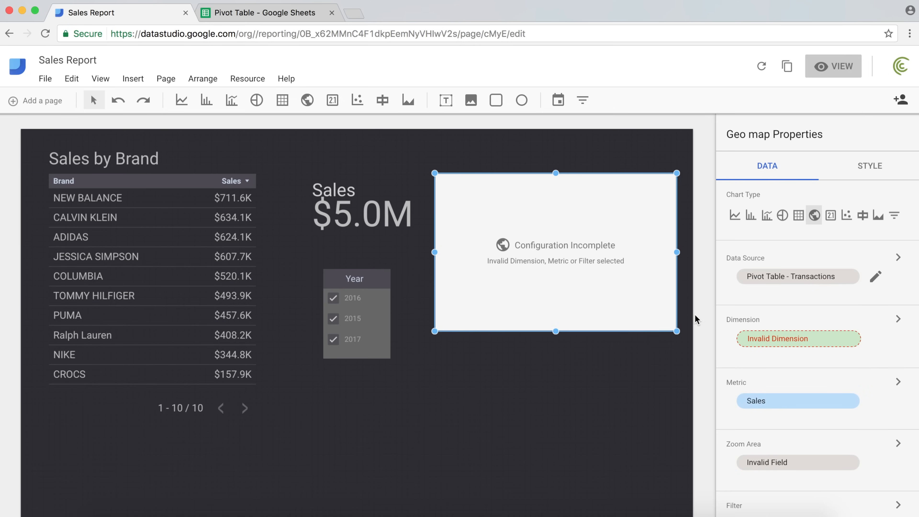
- Set the geo map's dimension to State and review its remaining data settings, including the zoom area
left_click(786, 340)
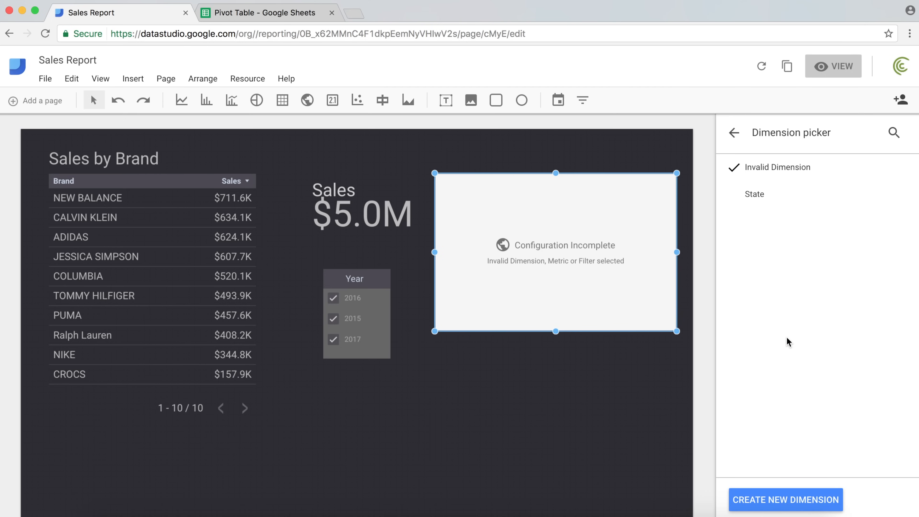
left_click(780, 199)
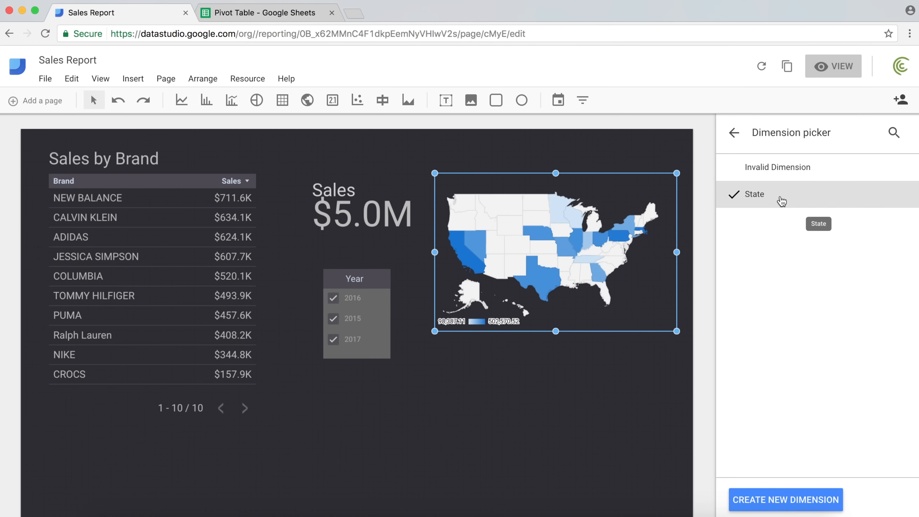
left_click(734, 132)
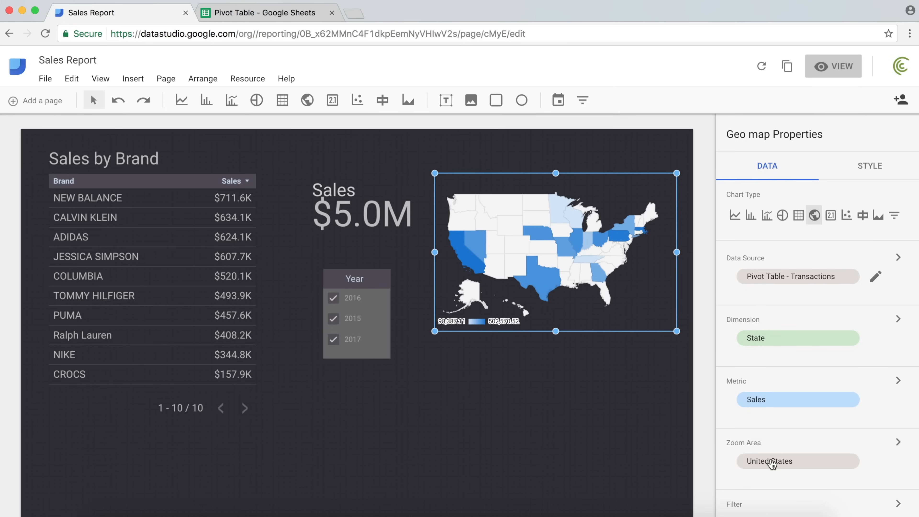
scroll(780, 435, "down", 1)
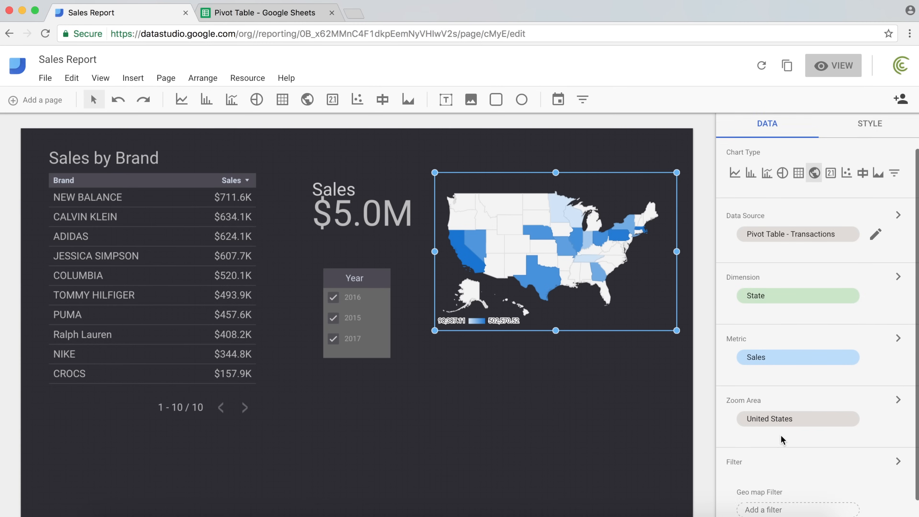
scroll(781, 438, "up", 1)
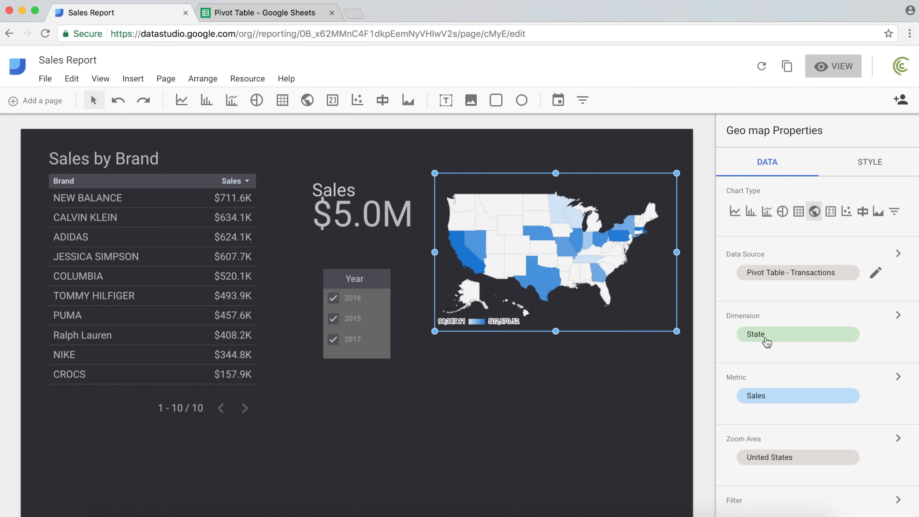
- Look over the geo map's style settings, including the colour choices for the maximum value
left_click(538, 379)
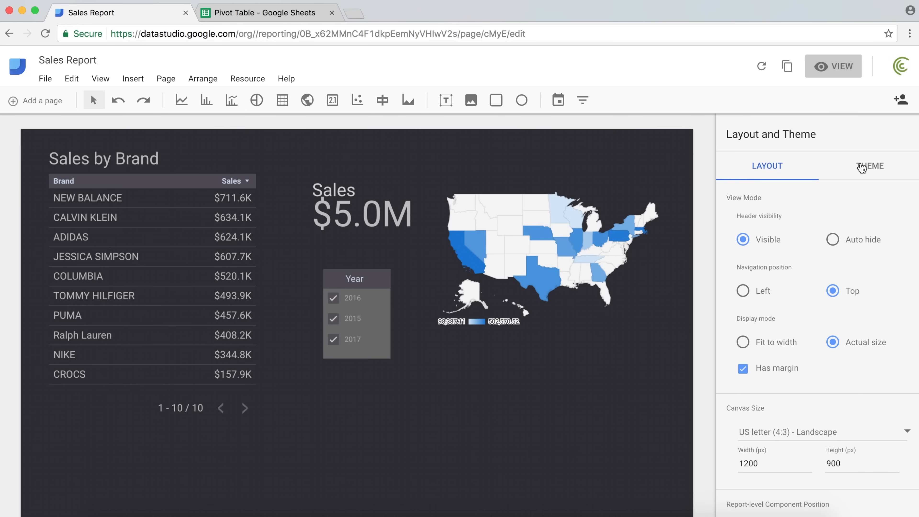
left_click(568, 221)
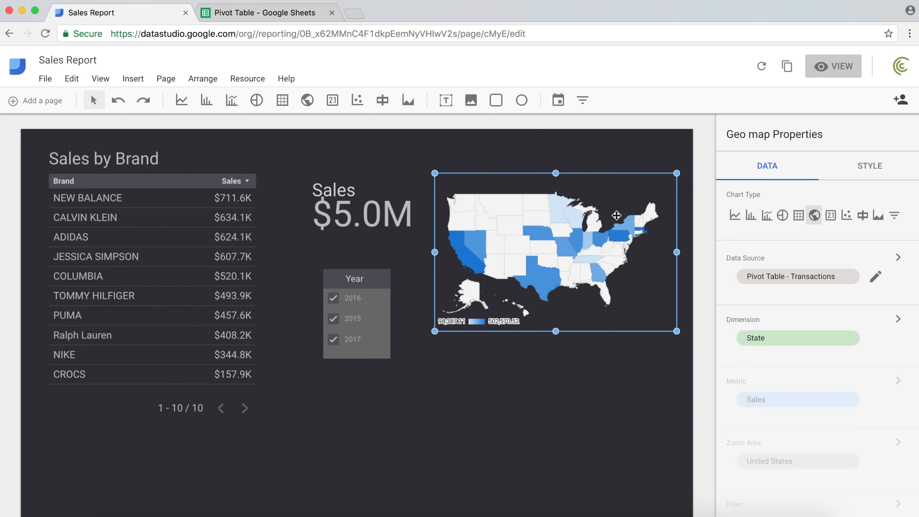
left_click(872, 162)
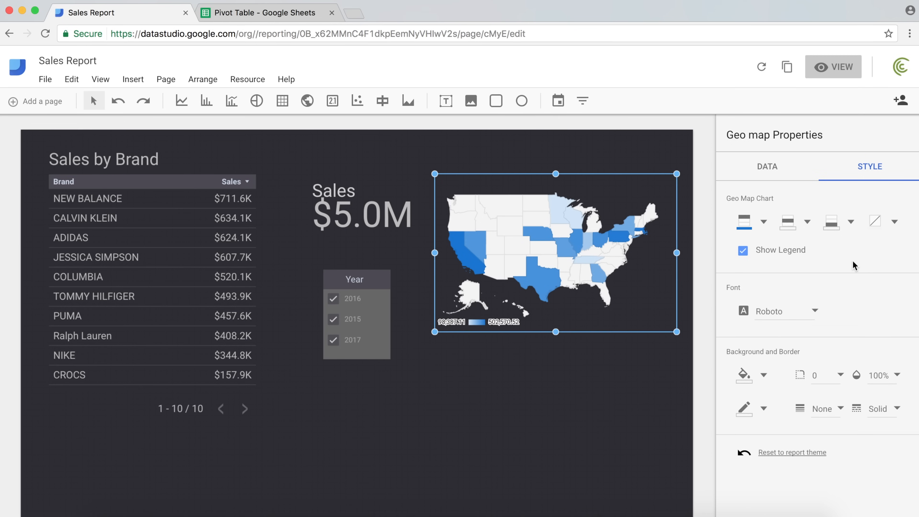
left_click(764, 221)
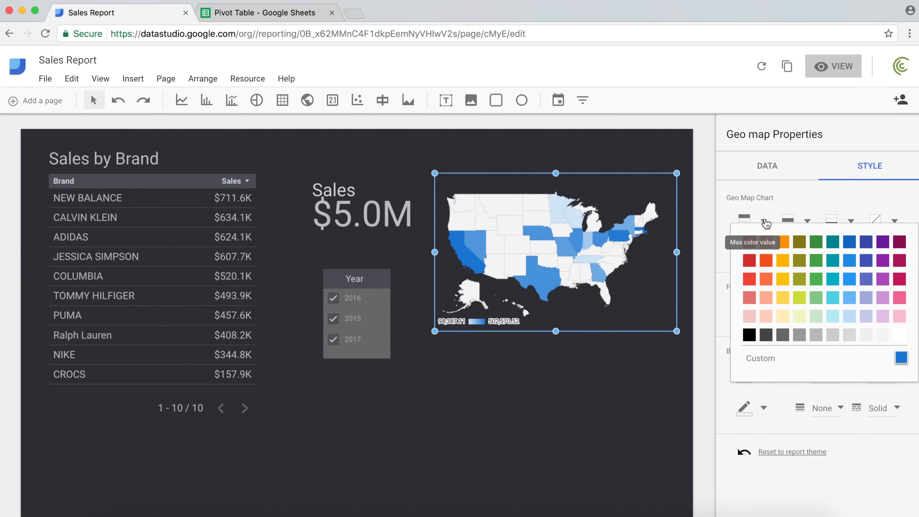
left_click(777, 203)
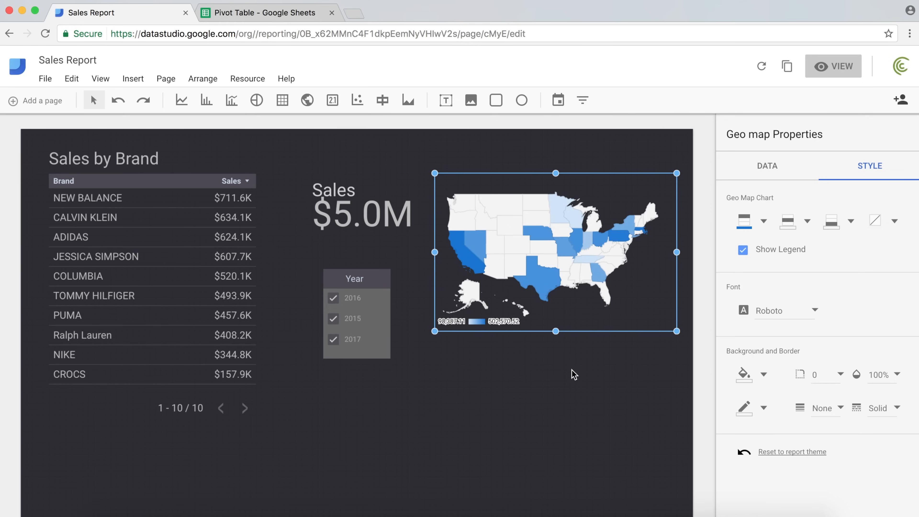
left_click(568, 374)
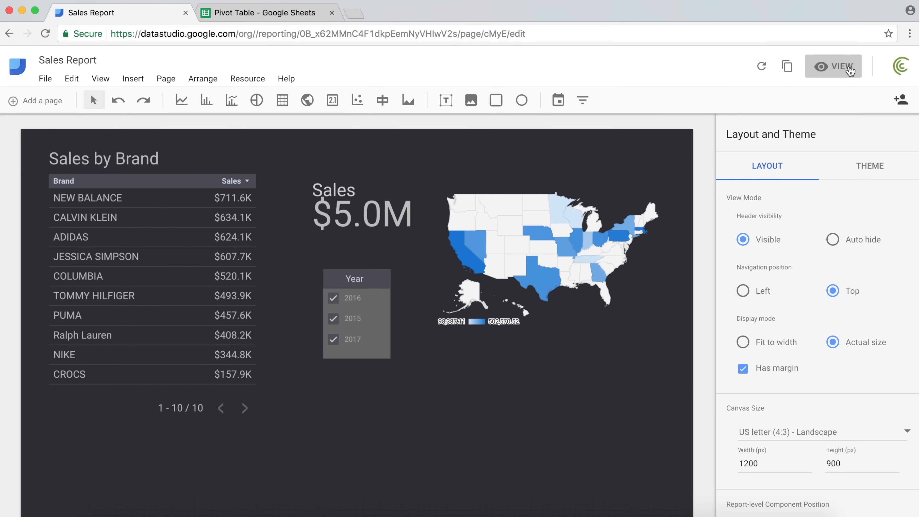
- Preview the report in view mode, inspecting individual states' sales on the geo map and its export options
left_click(832, 70)
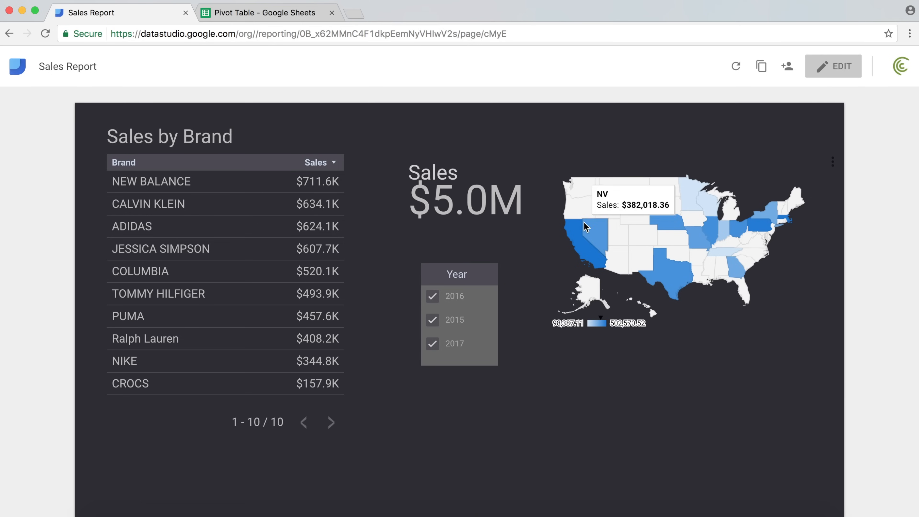
mouse_move(572, 228)
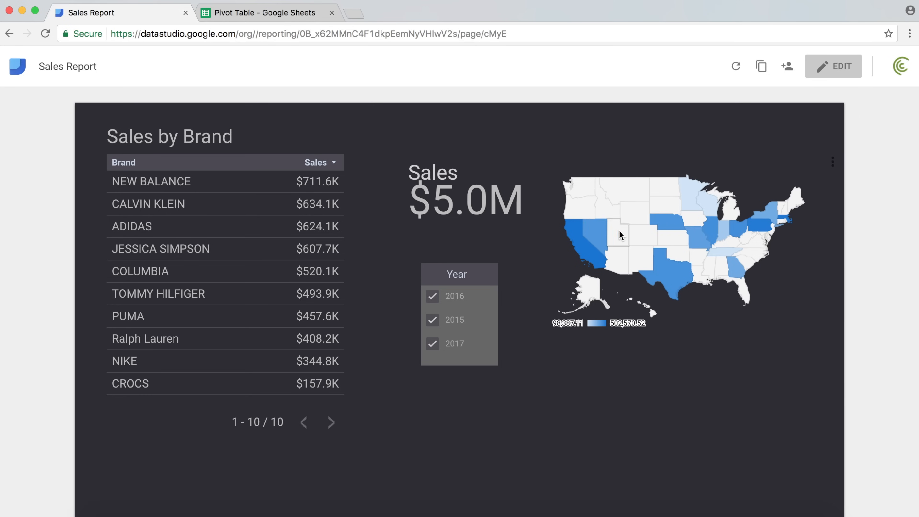
mouse_move(575, 235)
left_click(833, 164)
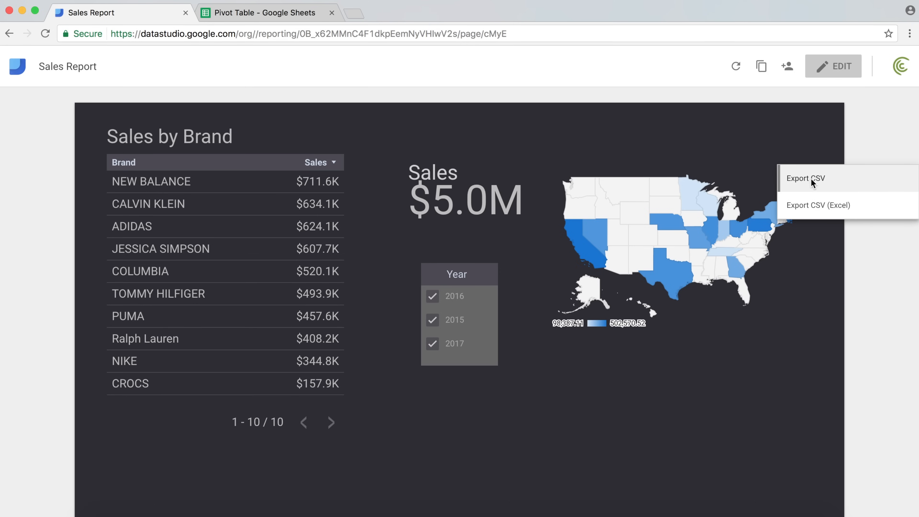
left_click(586, 249)
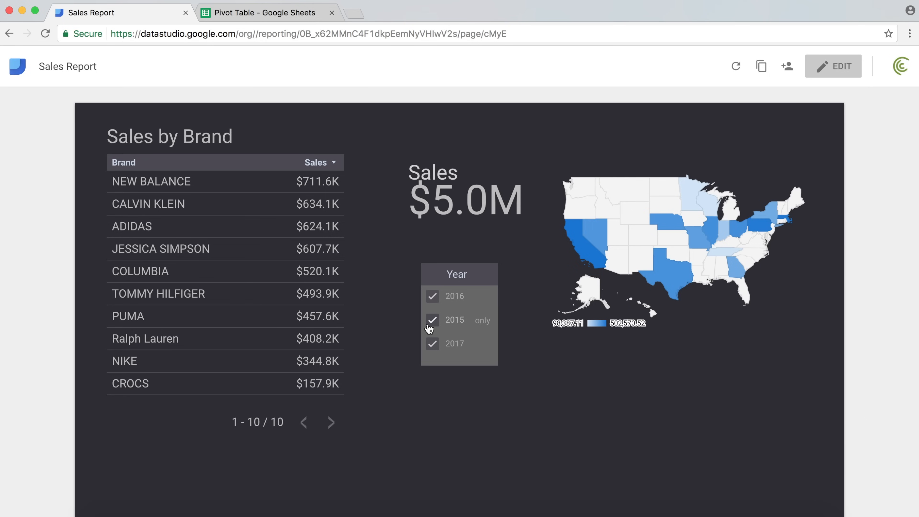
mouse_move(586, 248)
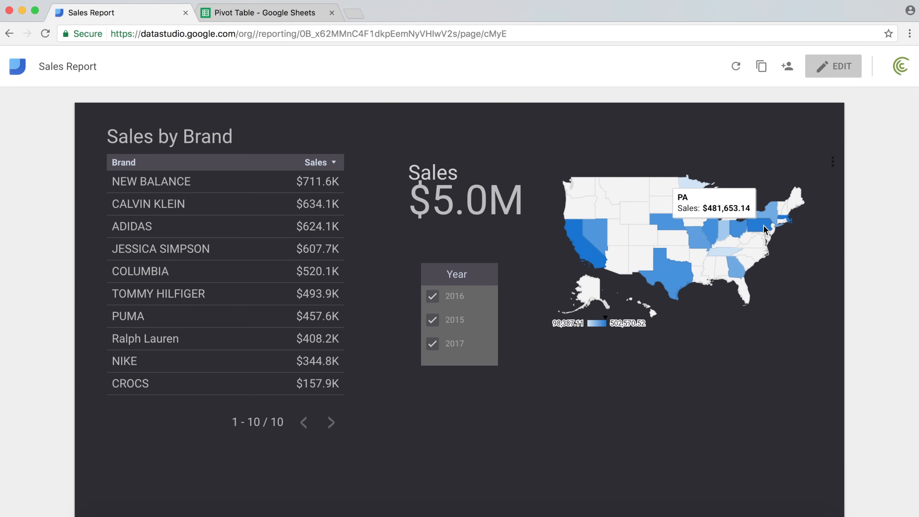
mouse_move(575, 227)
- Filter the previewed report to year 2015 only to check the geo map's response, and return to editing
mouse_move(484, 319)
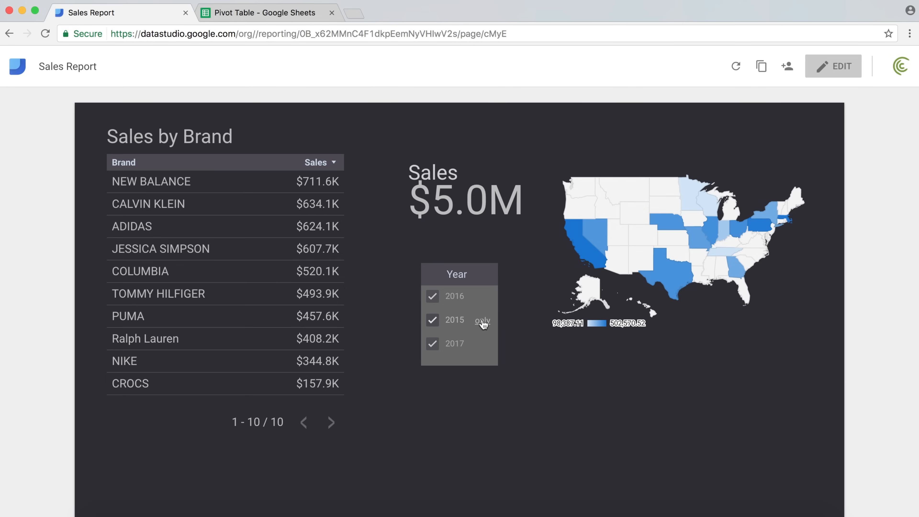
left_click(481, 324)
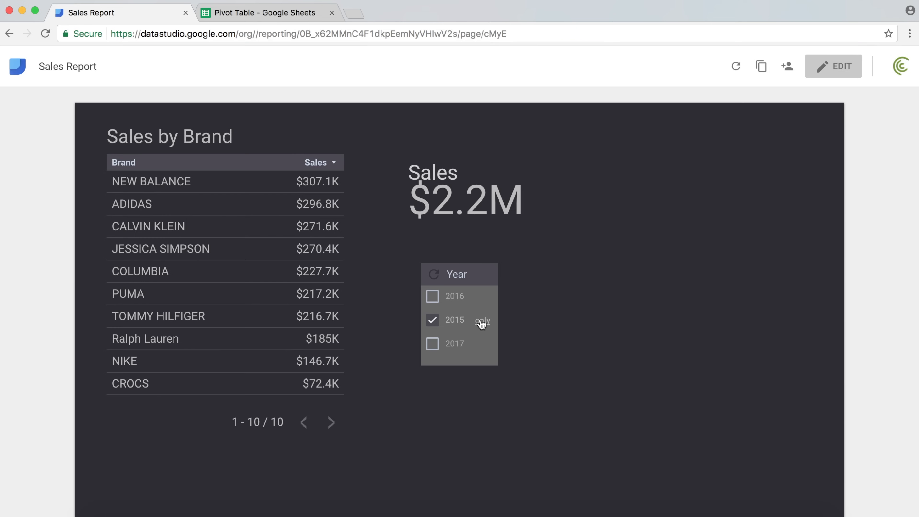
mouse_move(576, 238)
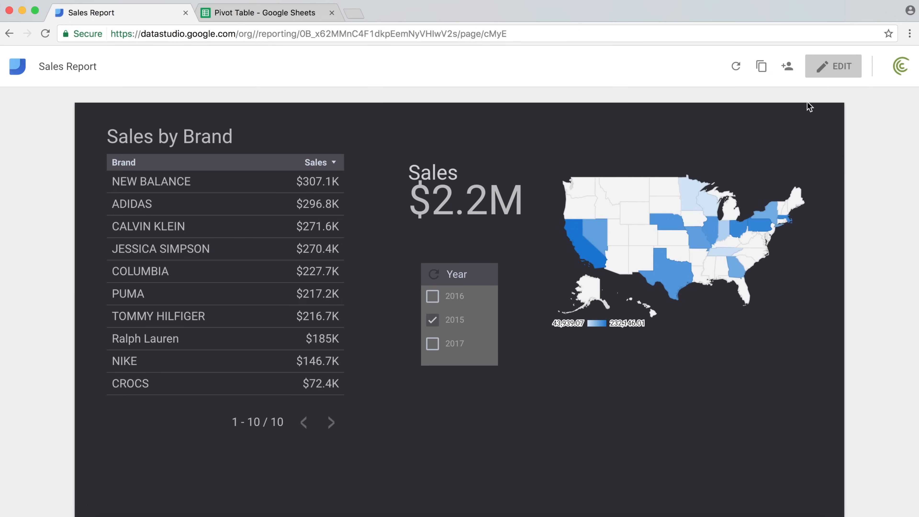
left_click(828, 68)
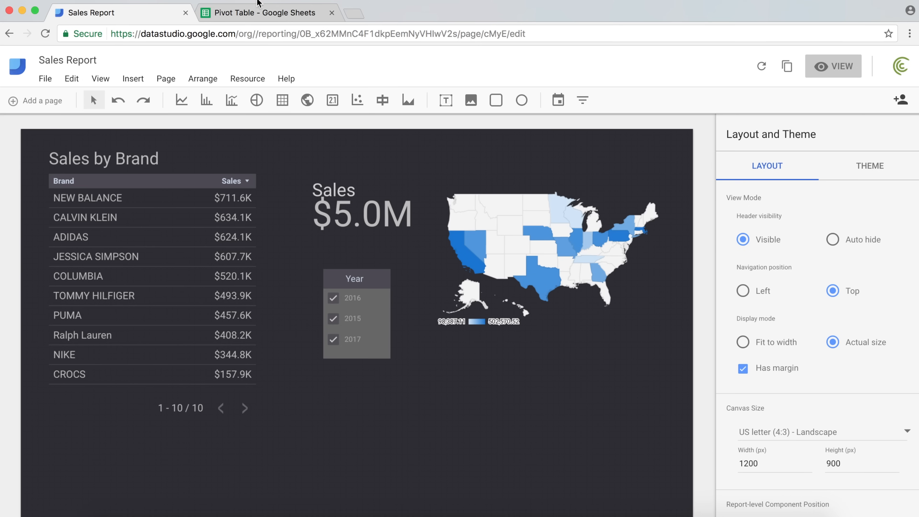
- Switch to the Pivot Table spreadsheet in Google Sheets and examine the Transactions sheet's State, Brand and Region columns
left_click(269, 14)
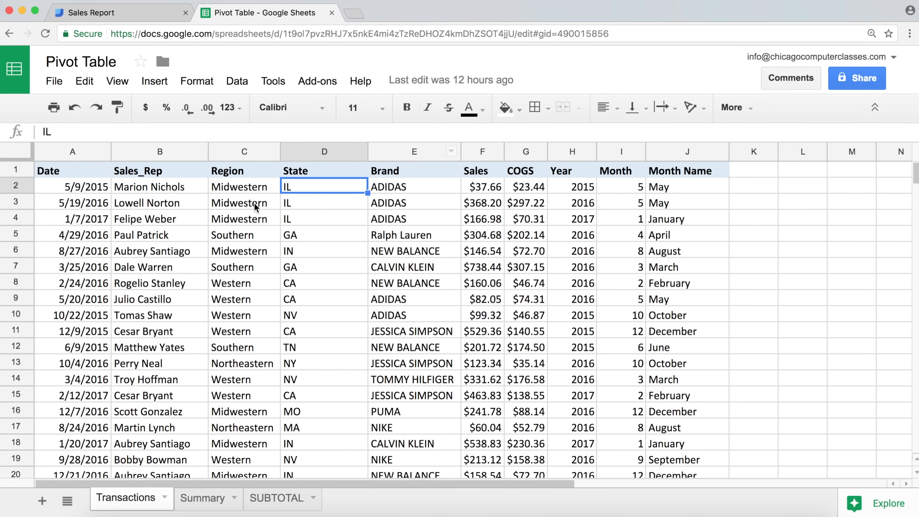
left_click(313, 154)
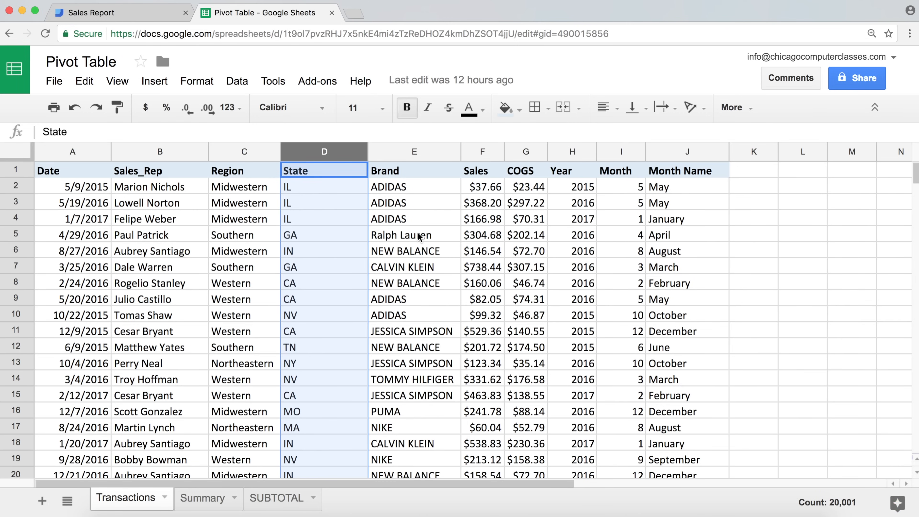
left_click(416, 154)
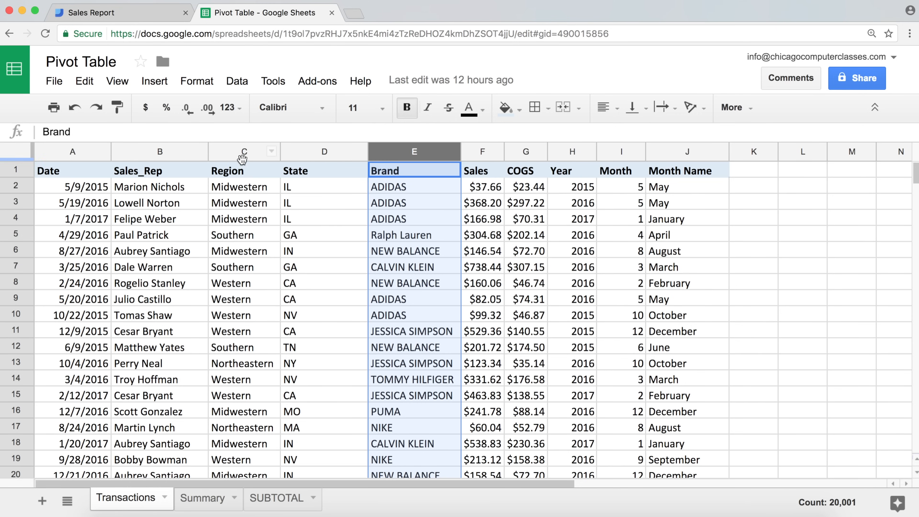
left_click(234, 150)
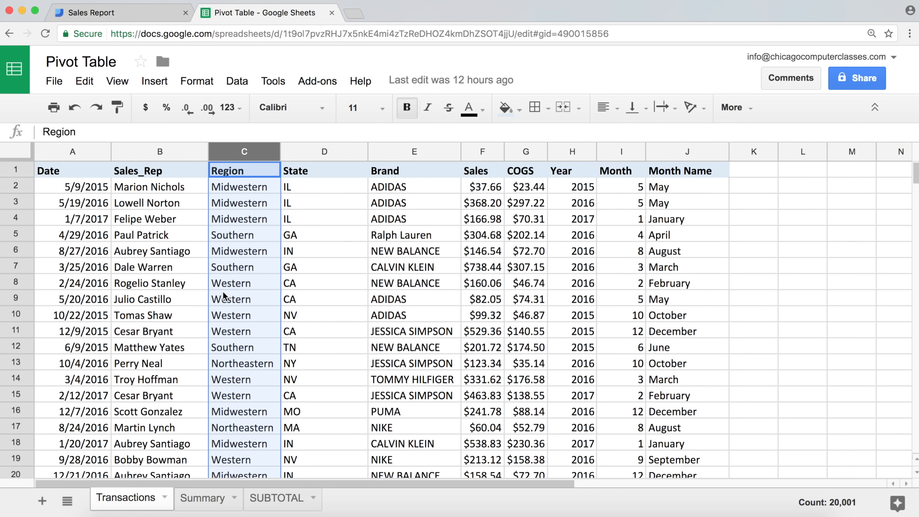
- Return to the Sales Report and add a filter control below the geo map with Region as its dimension
left_click(159, 13)
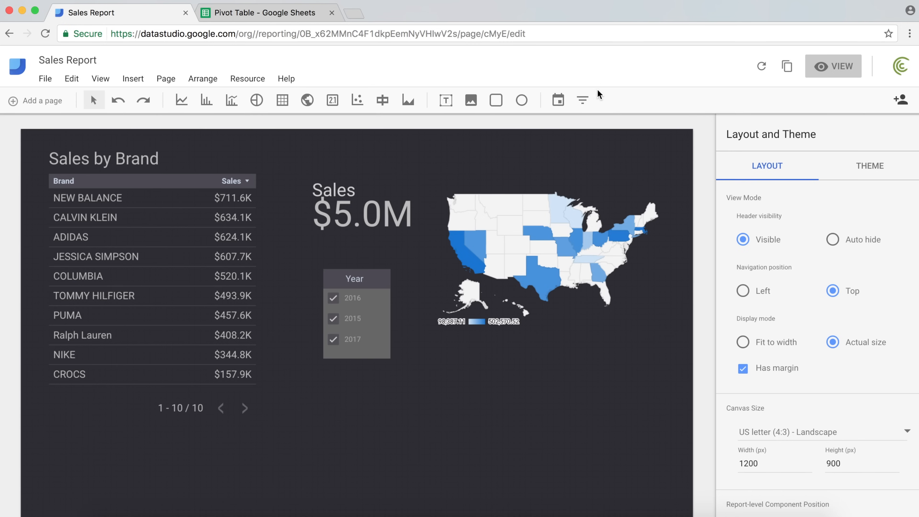
left_click(583, 102)
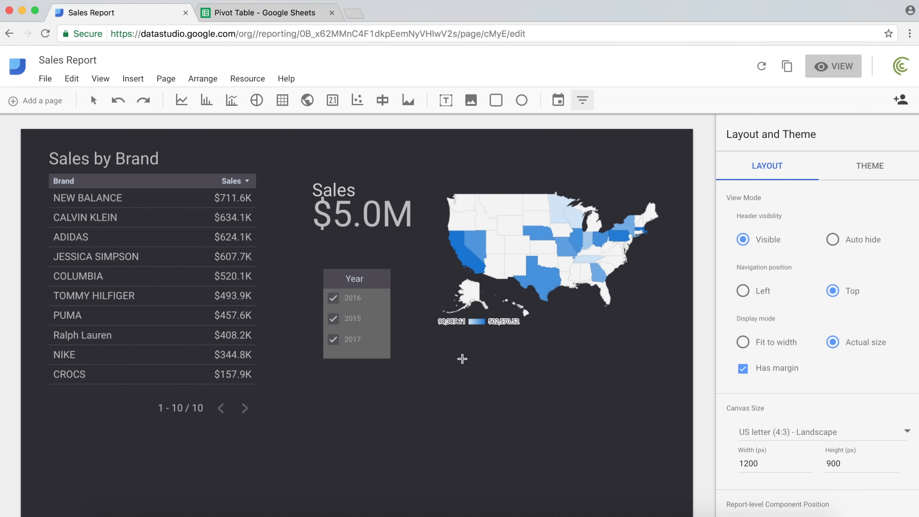
left_click_drag(465, 357, 629, 401)
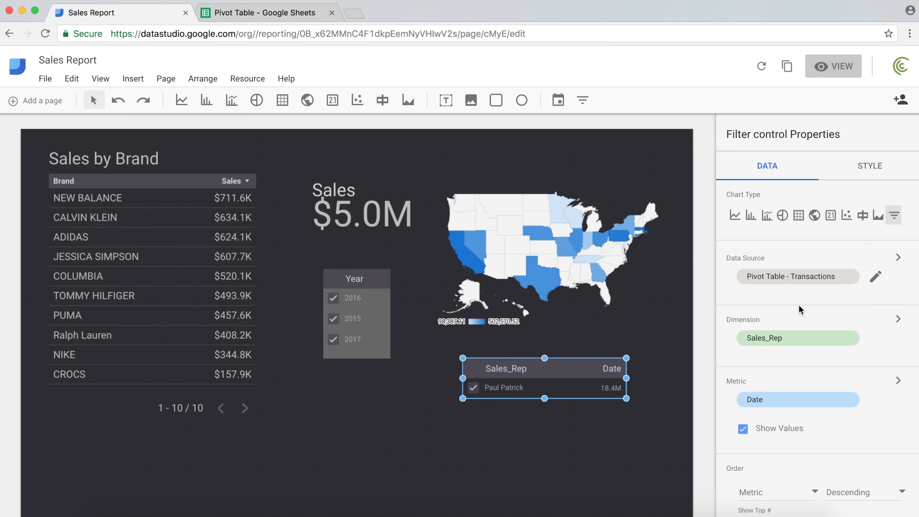
left_click(784, 339)
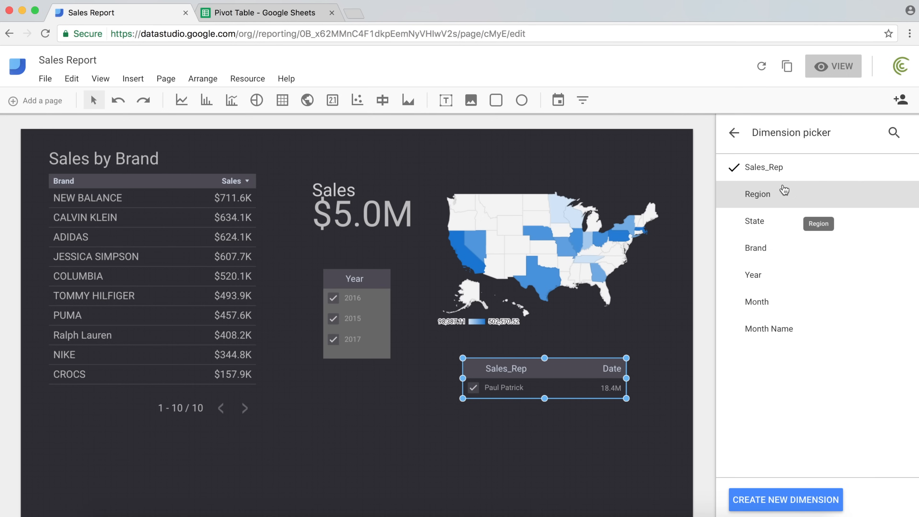
left_click(788, 196)
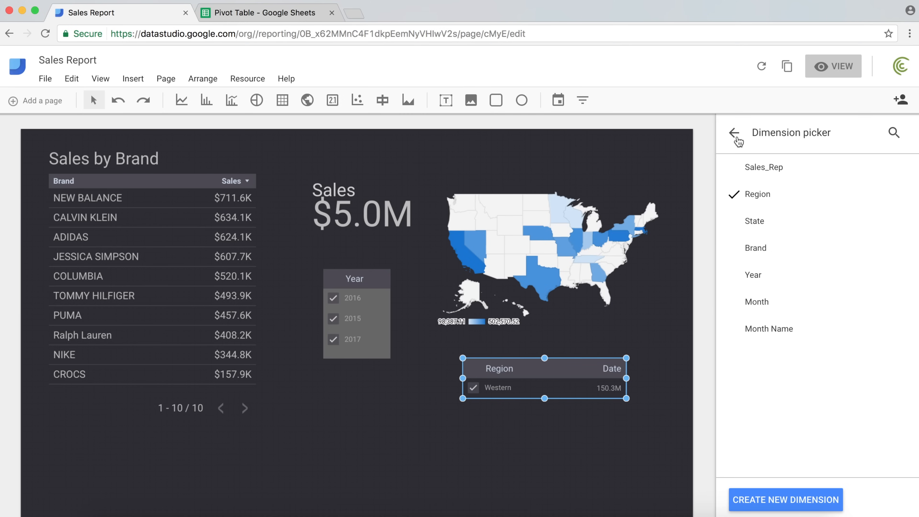
left_click(734, 135)
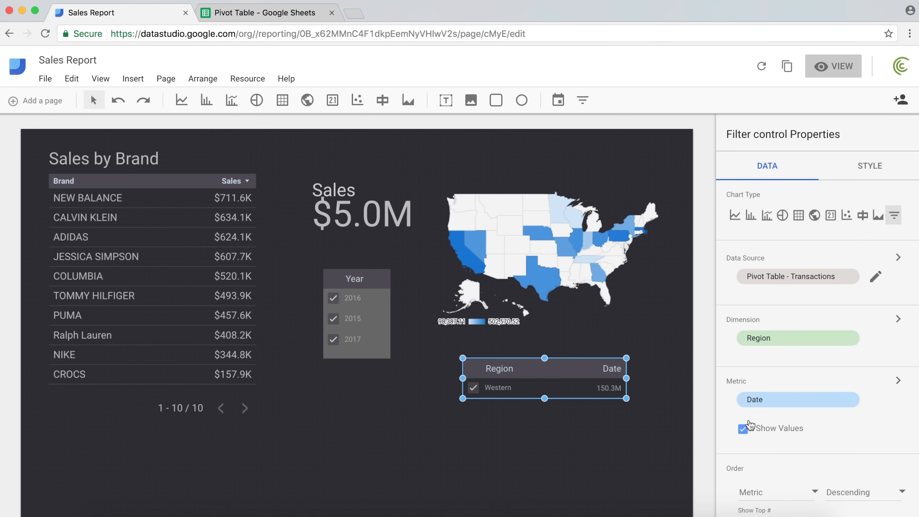
- Set the Region filter's metric to Sales and hide its values
left_click(769, 401)
left_click(760, 193)
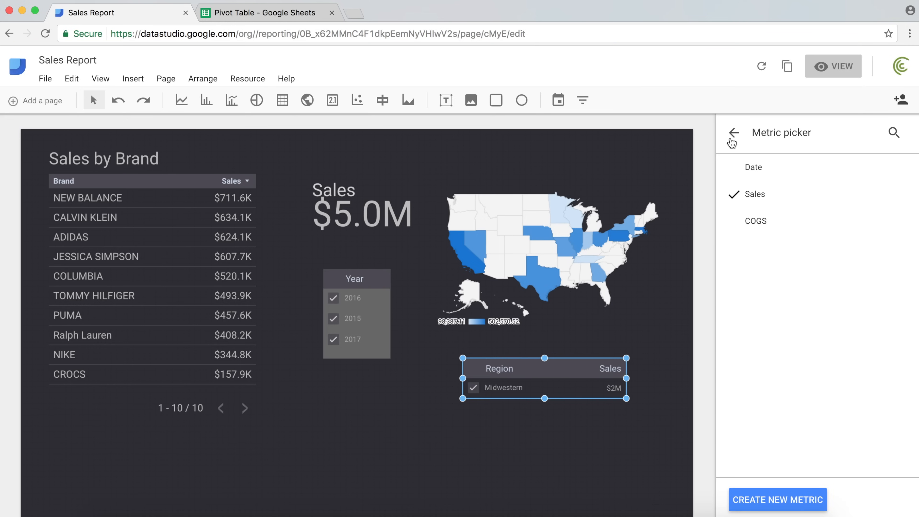
left_click(732, 138)
left_click(743, 431)
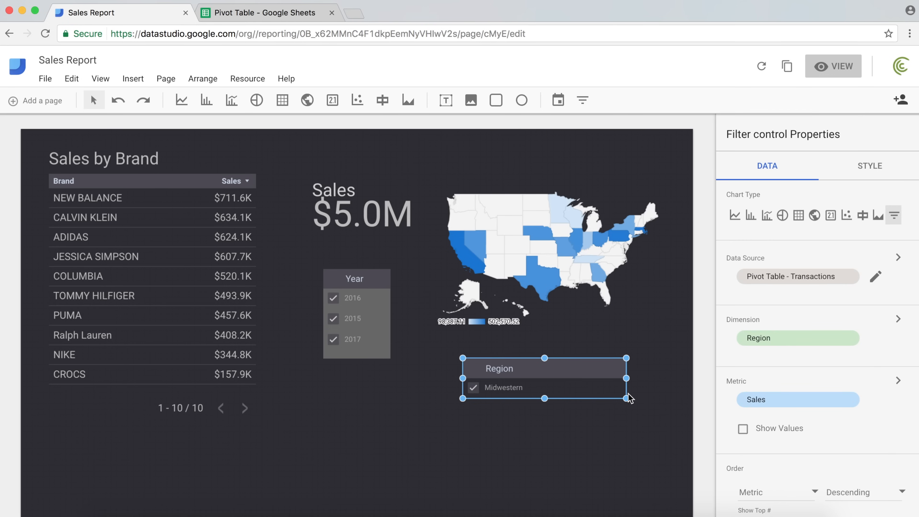
- Make the Region filter expandable and reduce its height to fit the single drop-down line
left_click(870, 166)
left_click(787, 208)
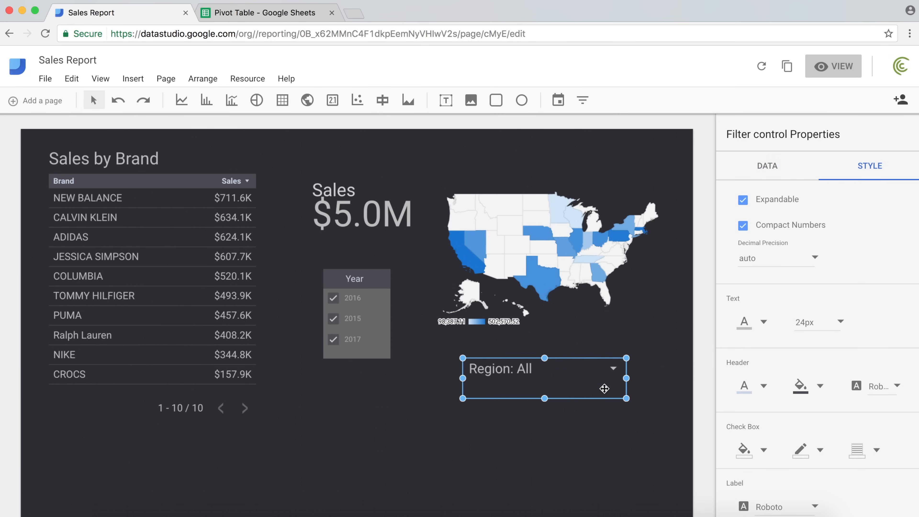
left_click_drag(626, 398, 626, 383)
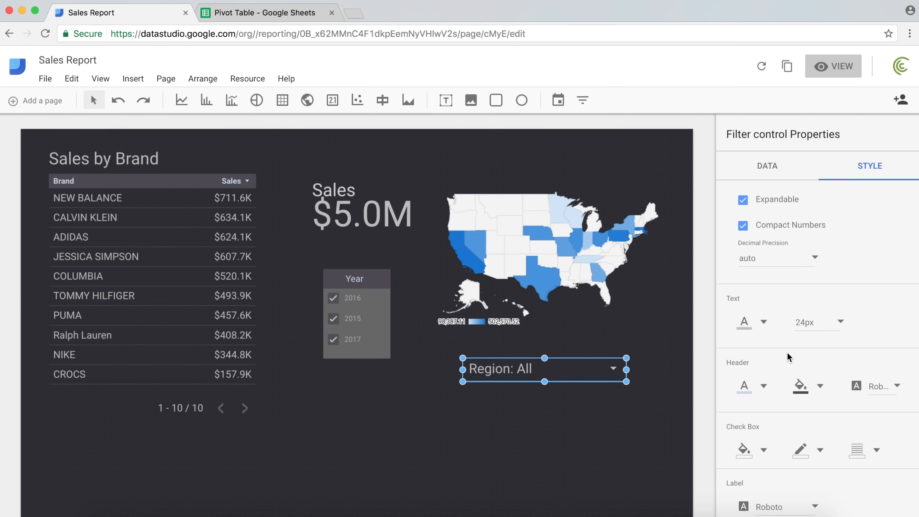
- Give the Region filter a dark grey background fill matching the Year filter
scroll(788, 356, "down", 5)
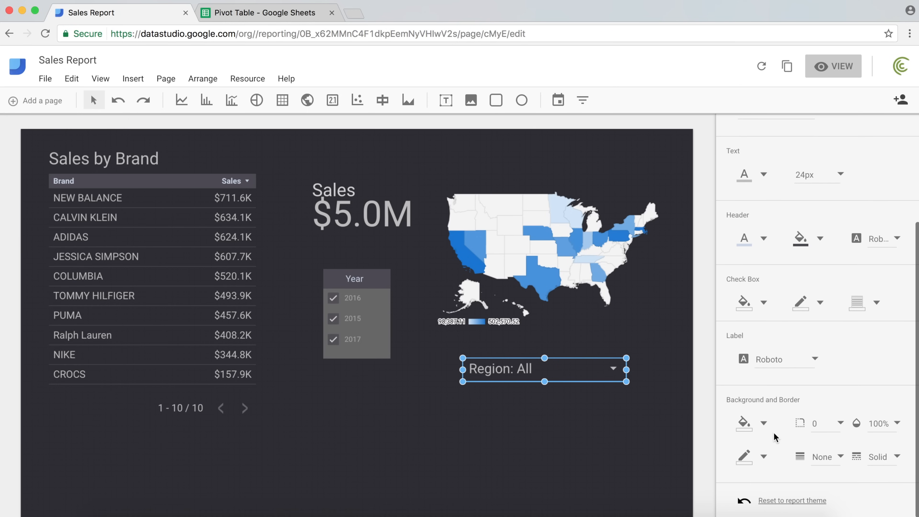
left_click(764, 423)
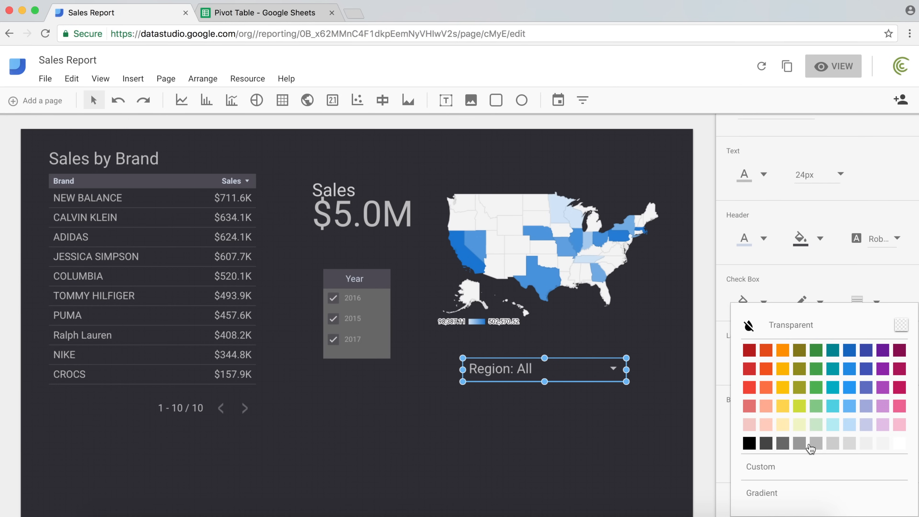
left_click(810, 446)
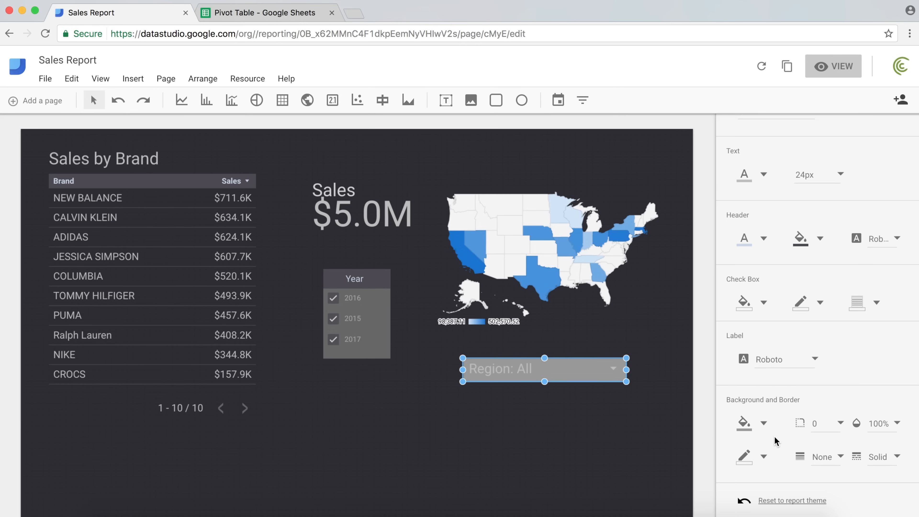
left_click(745, 423)
left_click(781, 448)
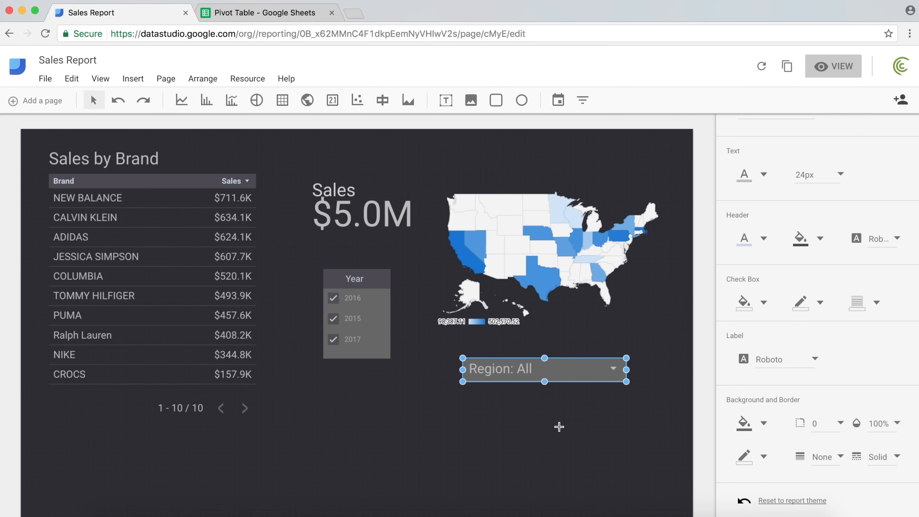
left_click(559, 427)
- Preview the report filtered to only the Midwestern region and year 2015, look over the page, and return to editing
left_click(822, 68)
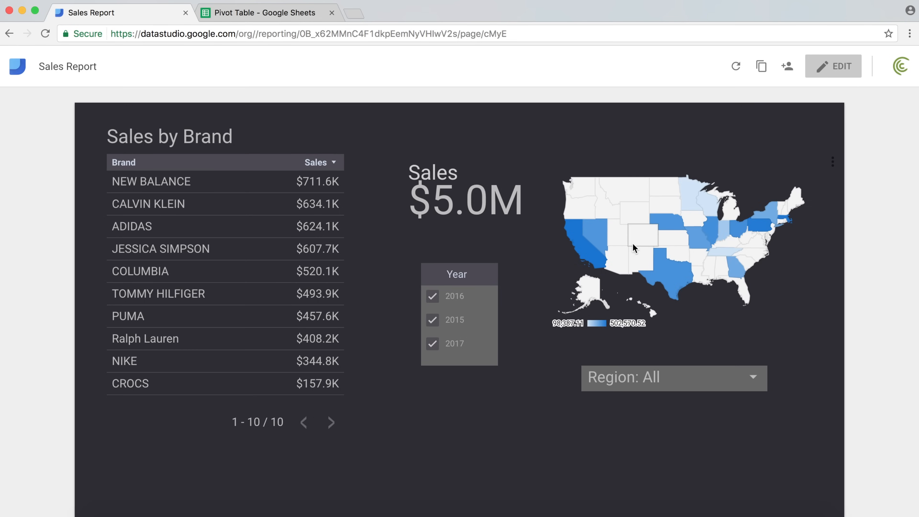
left_click(747, 380)
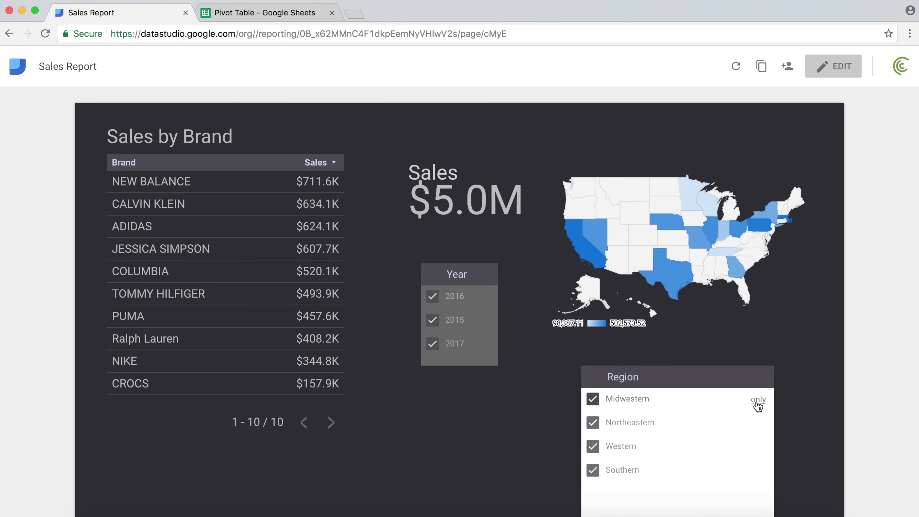
left_click(758, 399)
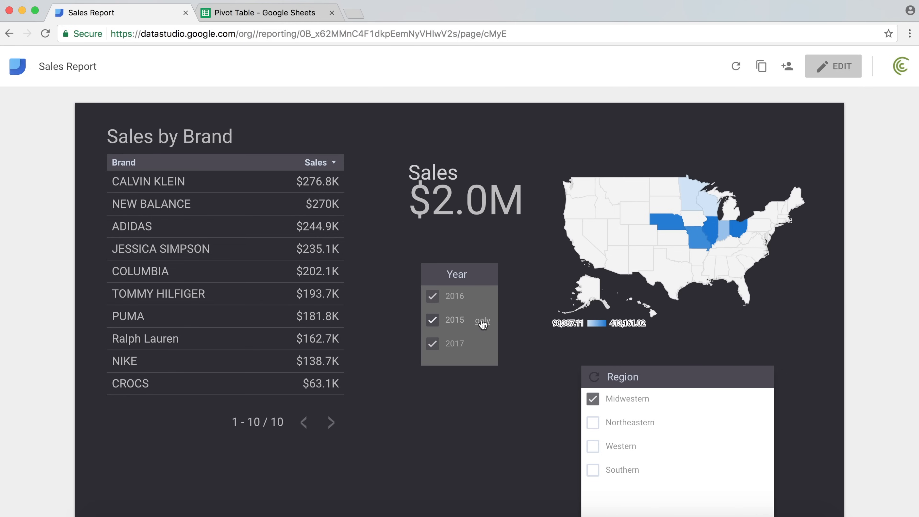
left_click(483, 320)
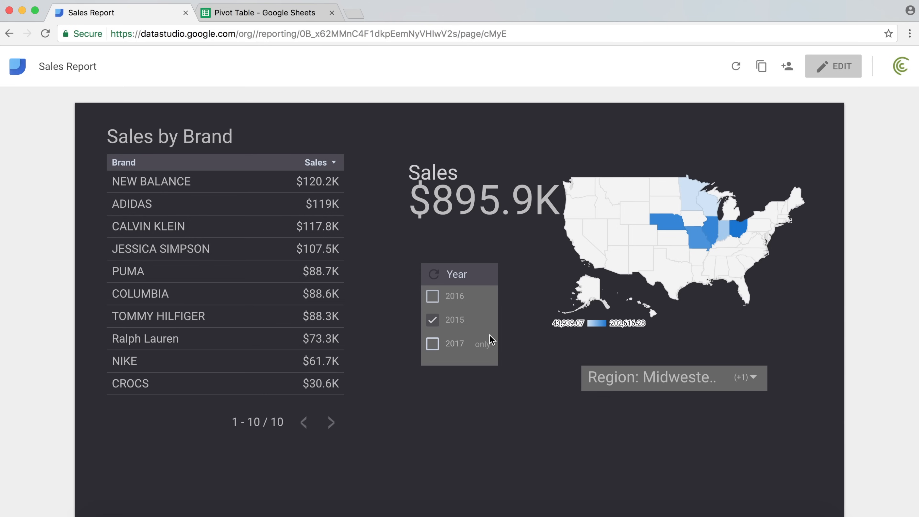
scroll(282, 263, "down", 5)
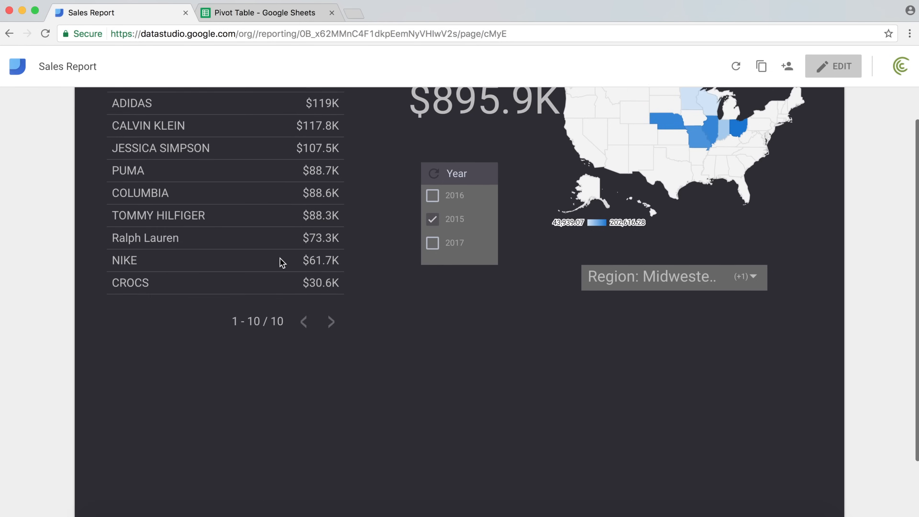
scroll(282, 263, "up", 5)
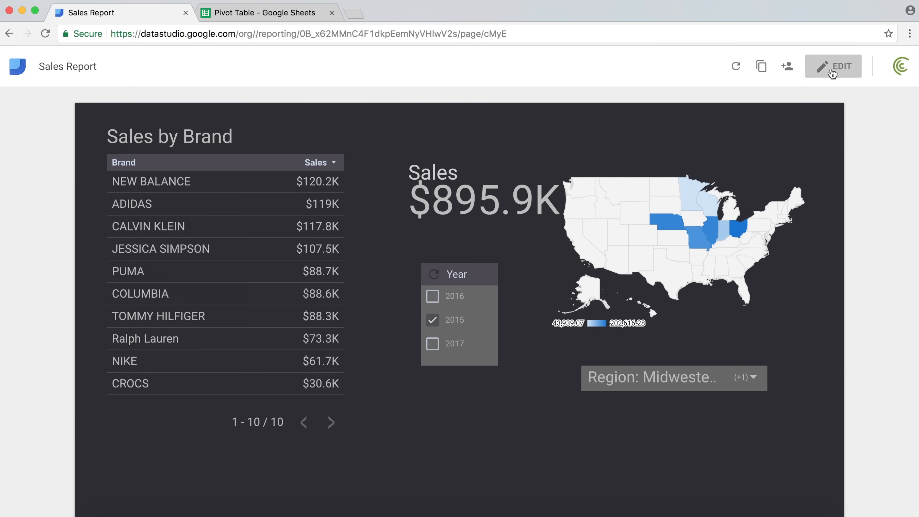
left_click(832, 69)
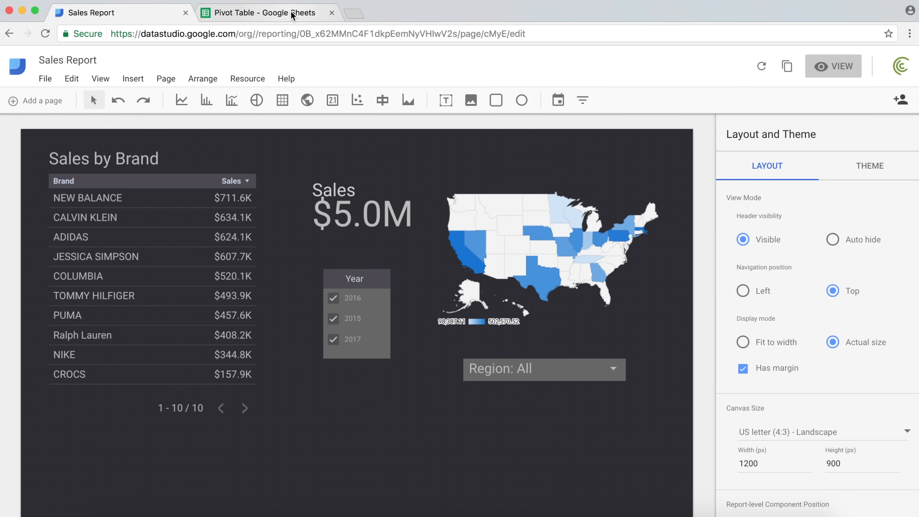
- Check the Date column of the Transactions sheet in Google Sheets, and go back to the Sales Report in Data Studio
left_click(297, 13)
left_click(85, 188)
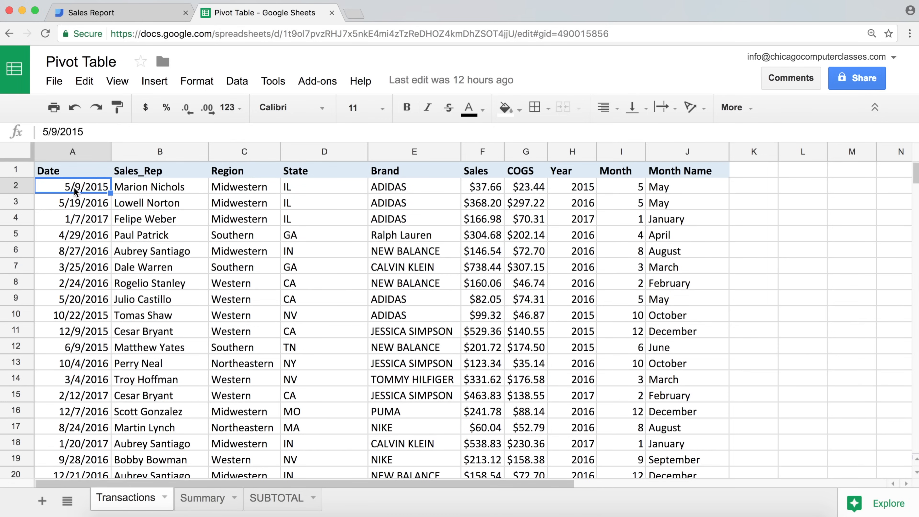
left_click(145, 17)
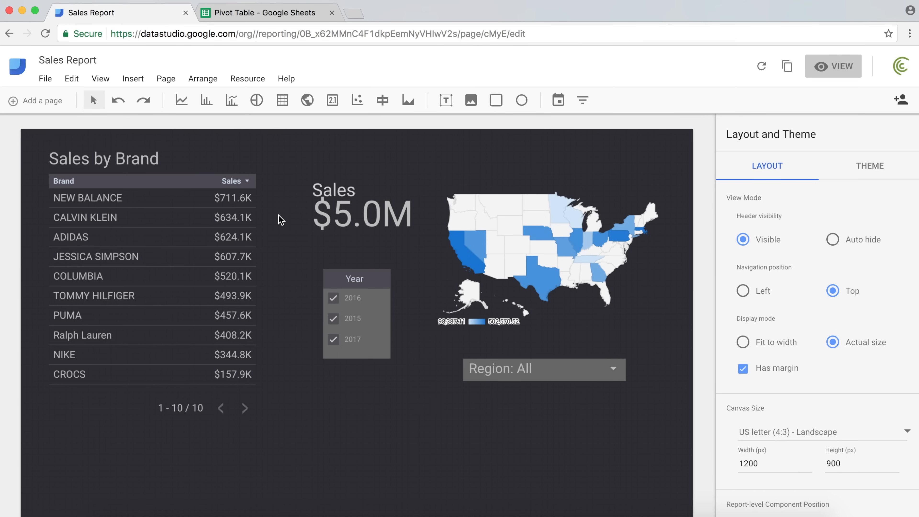